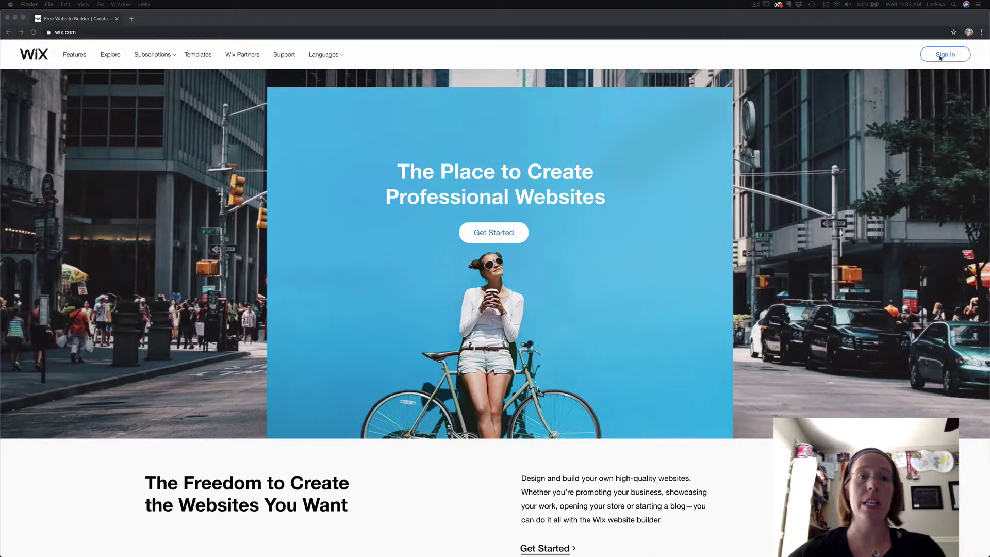
Sign in to the Wix account with the email and password already filled in on the login page
{"action": "left_click", "coordinate": [940, 58]}
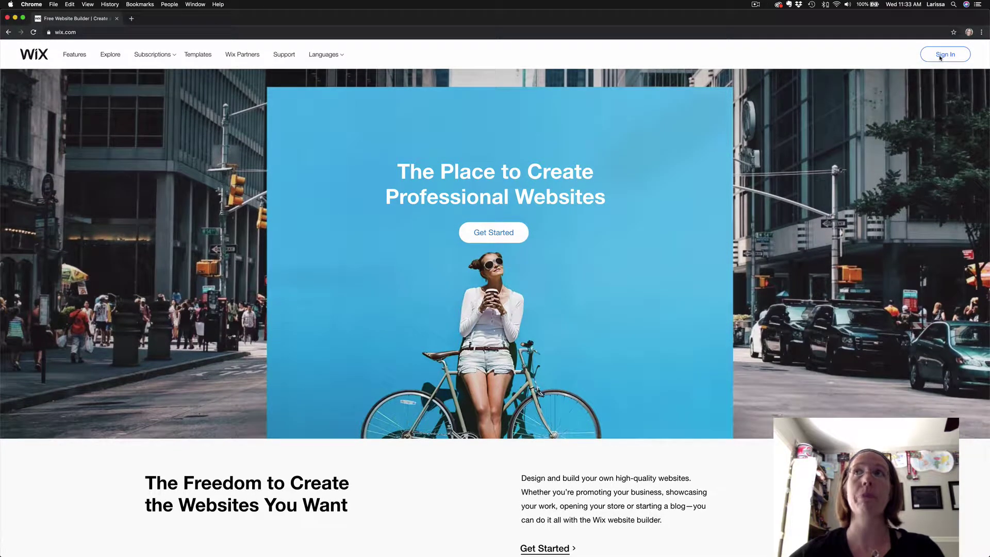
{"action": "left_click", "coordinate": [945, 55]}
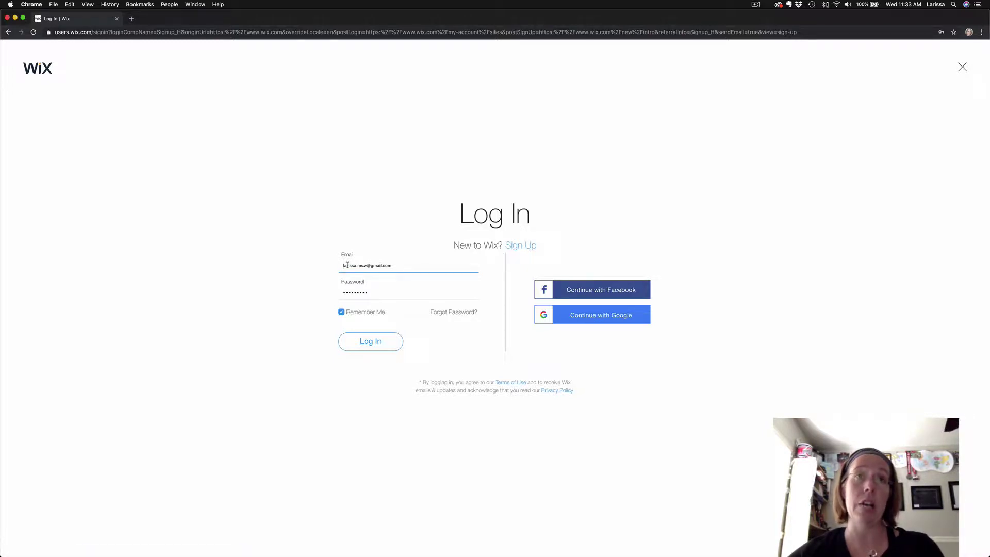
{"action": "left_click", "coordinate": [376, 343]}
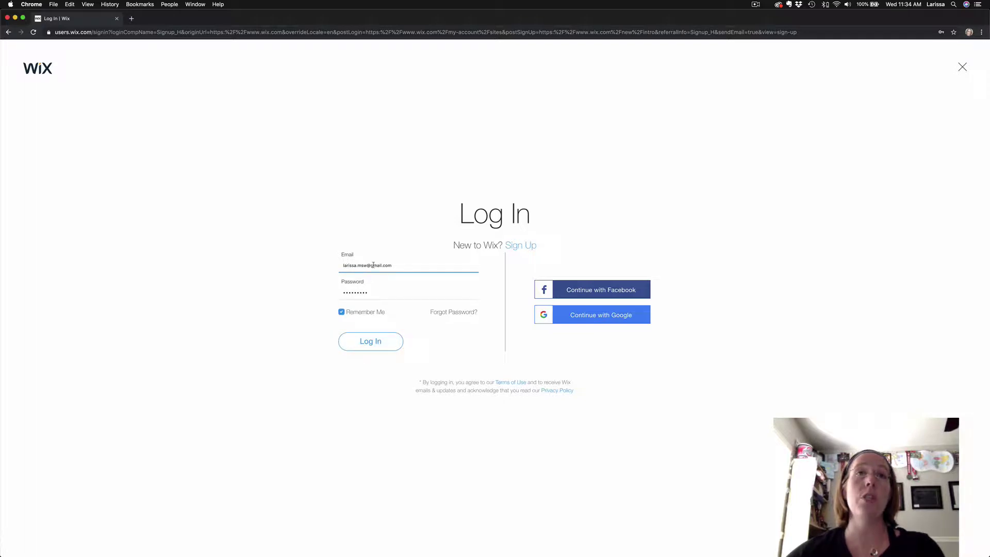
{"action": "left_click", "coordinate": [375, 344]}
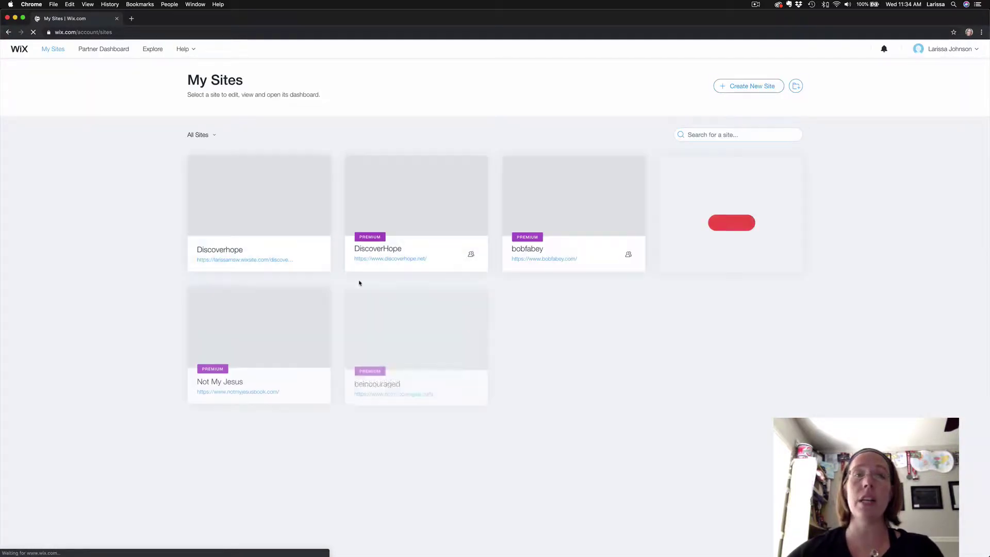
Select the Discoverhope site with the wixsite address from My Sites and open its blog posts
{"action": "mouse_move", "coordinate": [364, 255]}
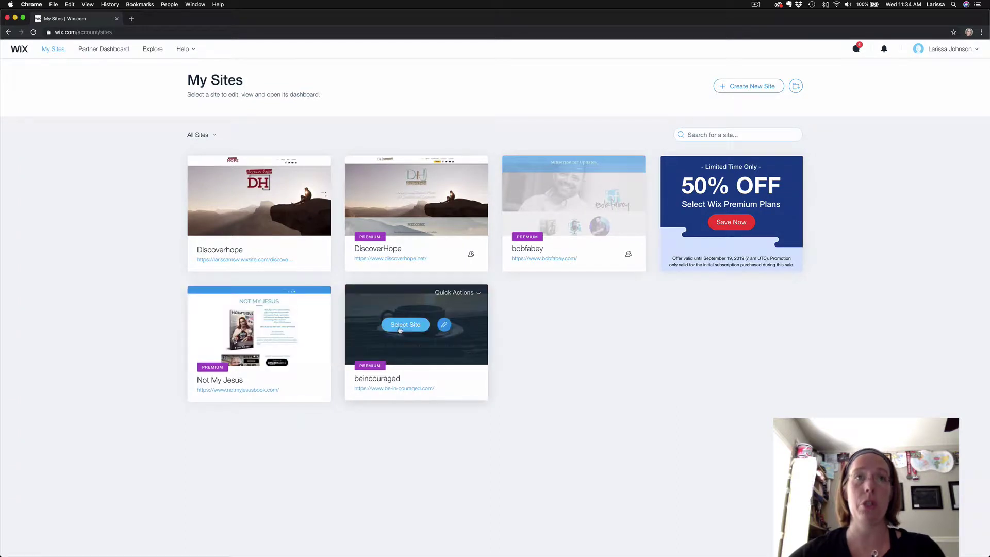
{"action": "mouse_move", "coordinate": [289, 244]}
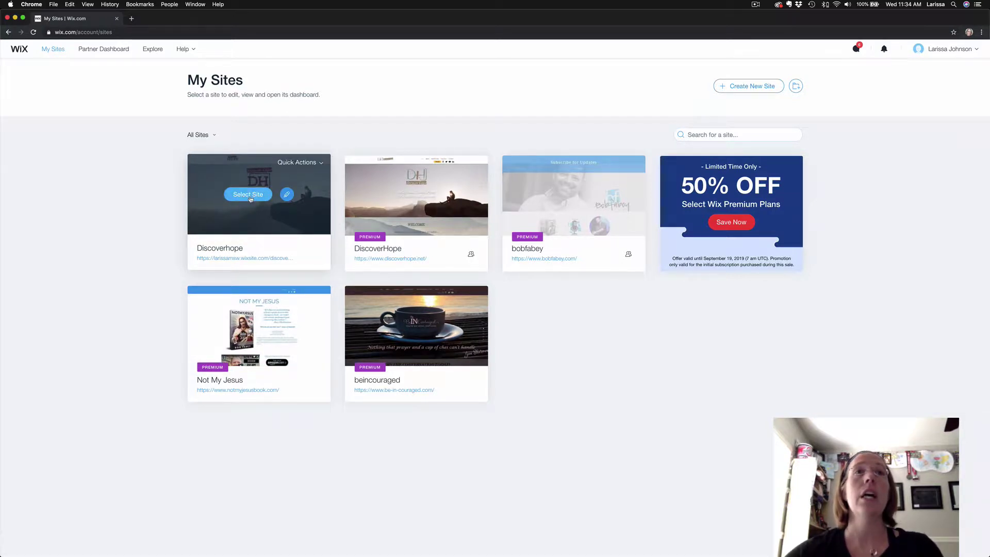
{"action": "left_click", "coordinate": [250, 199]}
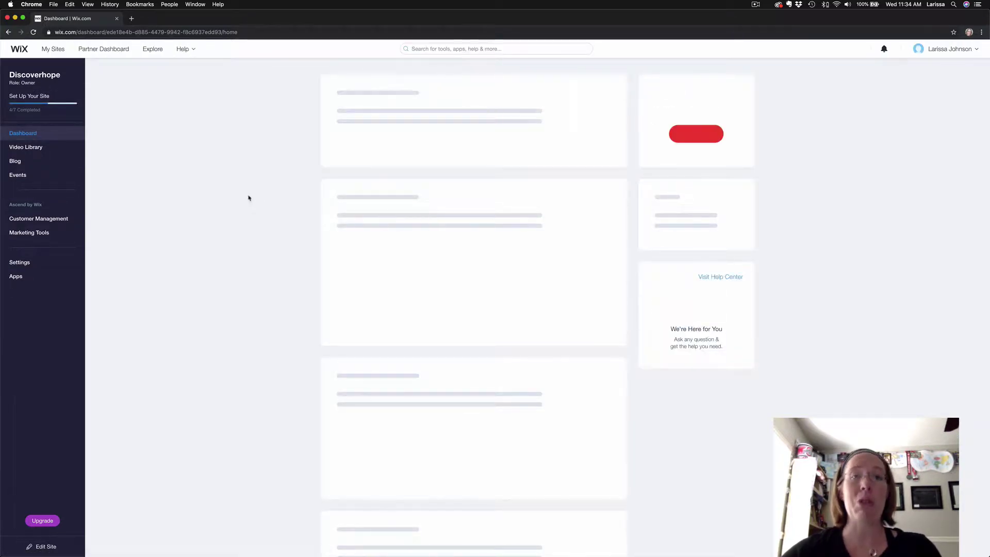
{"action": "mouse_move", "coordinate": [36, 114]}
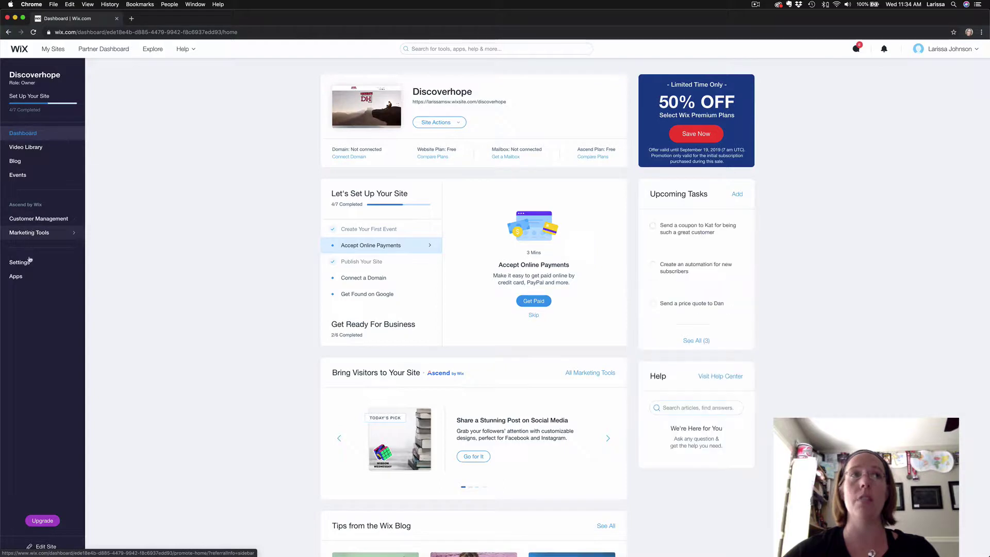
{"action": "left_click", "coordinate": [15, 161]}
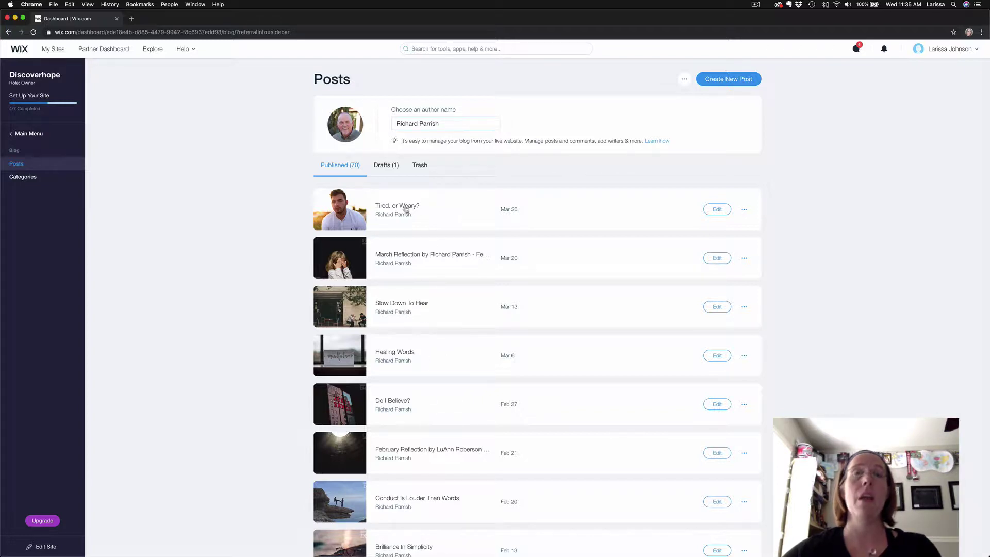
Show the blog's draft posts and open the Untitled draft for editing
{"action": "left_click", "coordinate": [720, 81]}
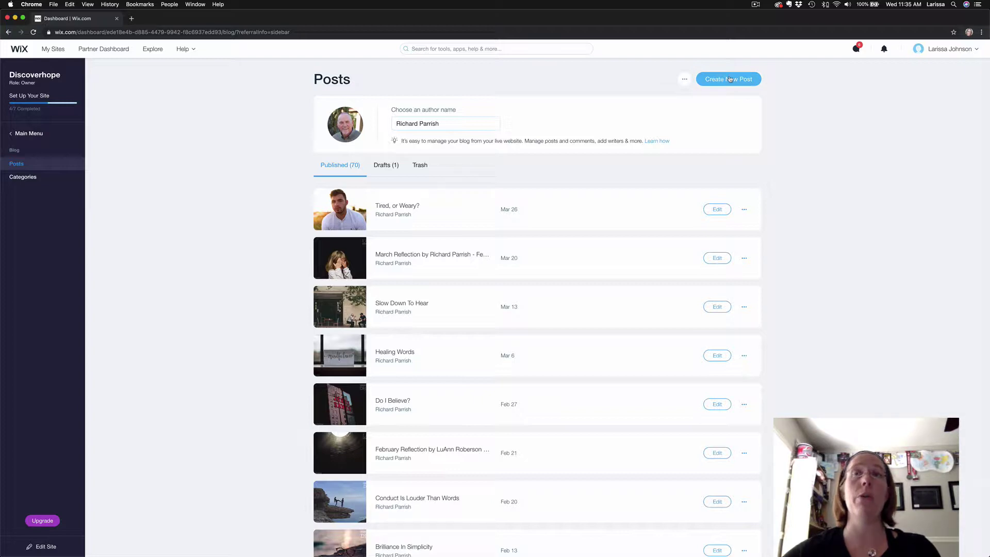
{"action": "left_click", "coordinate": [386, 166]}
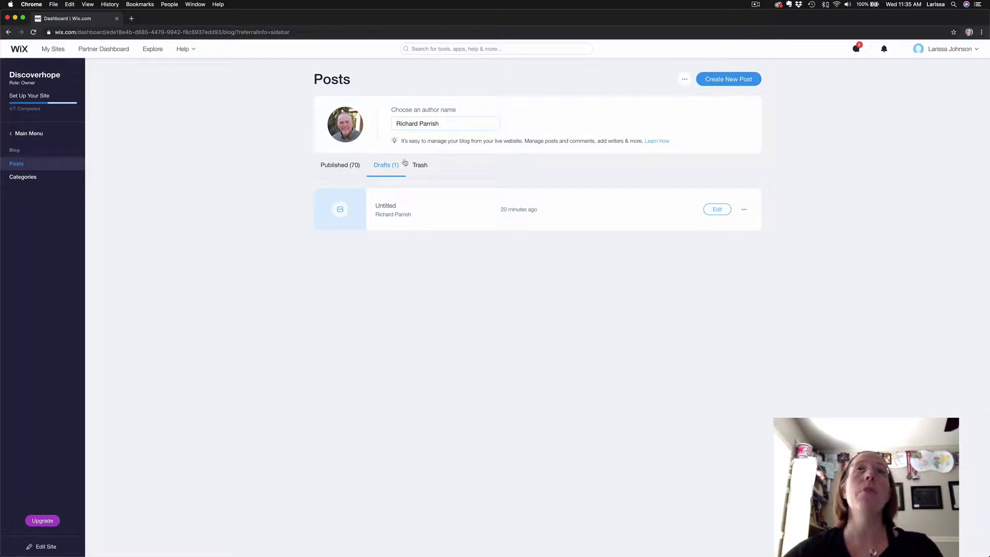
{"action": "left_click", "coordinate": [728, 80]}
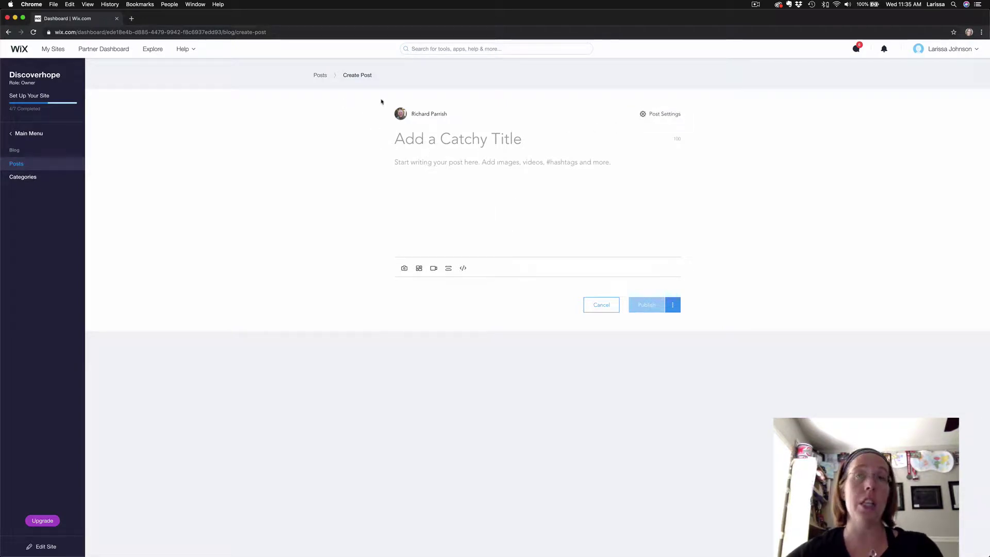
{"action": "left_click", "coordinate": [320, 75]}
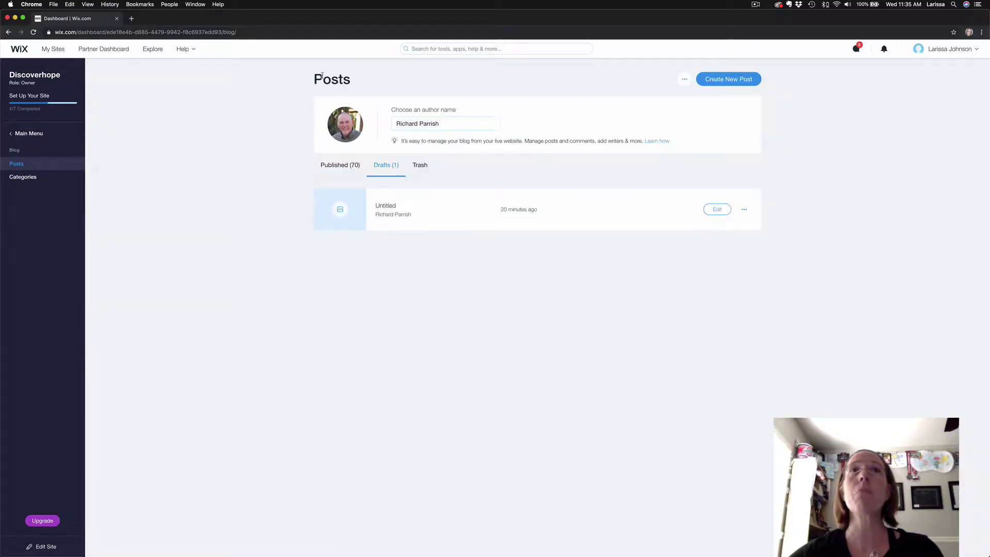
{"action": "left_click", "coordinate": [380, 211]}
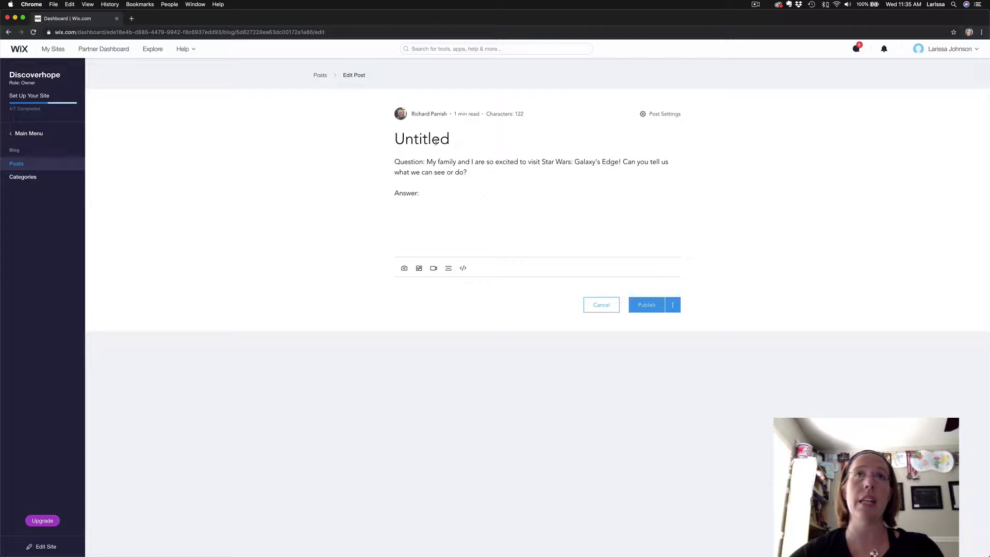
Copy the phrase "Star Wars: Galaxy's Edge" from the question in the post body
{"action": "left_click", "coordinate": [415, 139]}
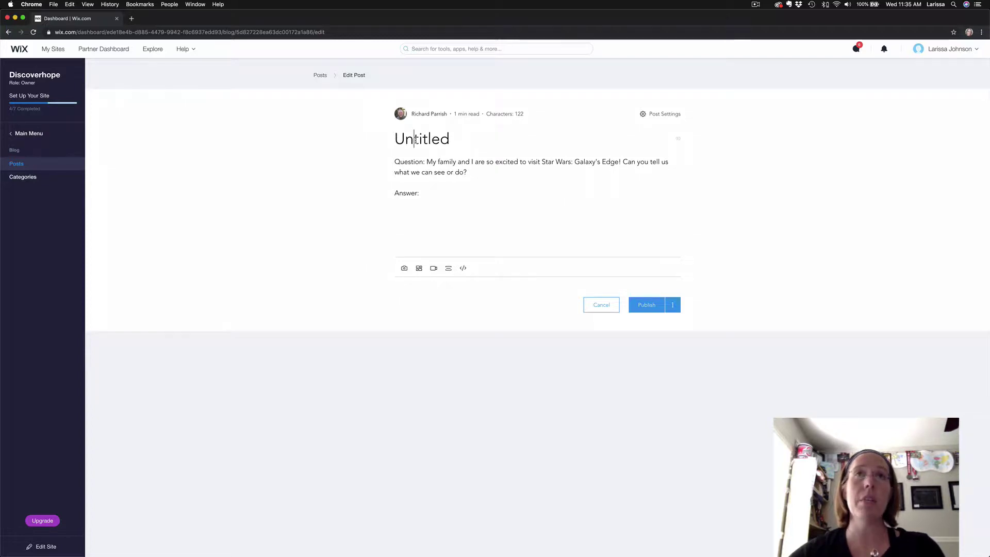
{"action": "double_click", "coordinate": [416, 140]}
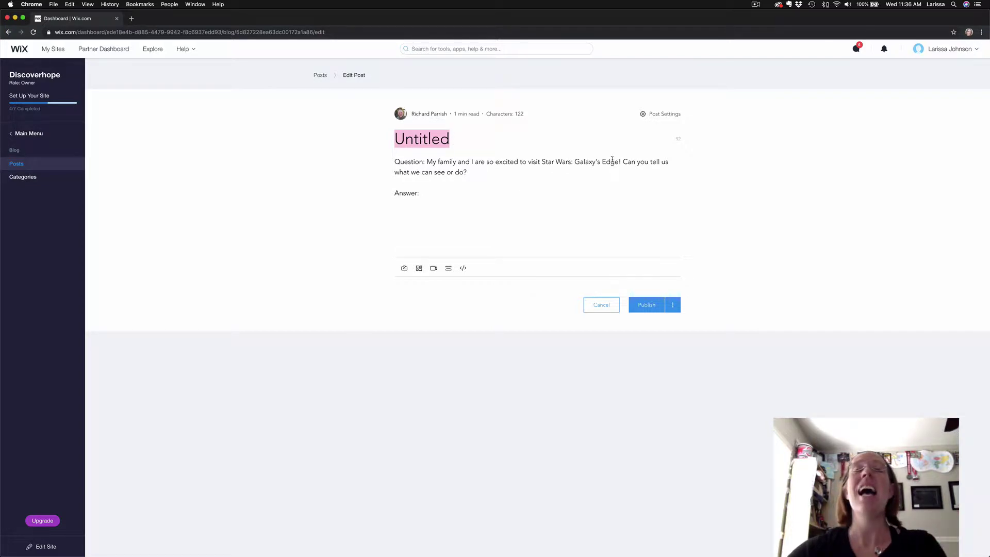
{"action": "left_click_drag", "start_coordinate": [619, 162], "coordinate": [543, 163]}
{"action": "right_click", "coordinate": [544, 163]}
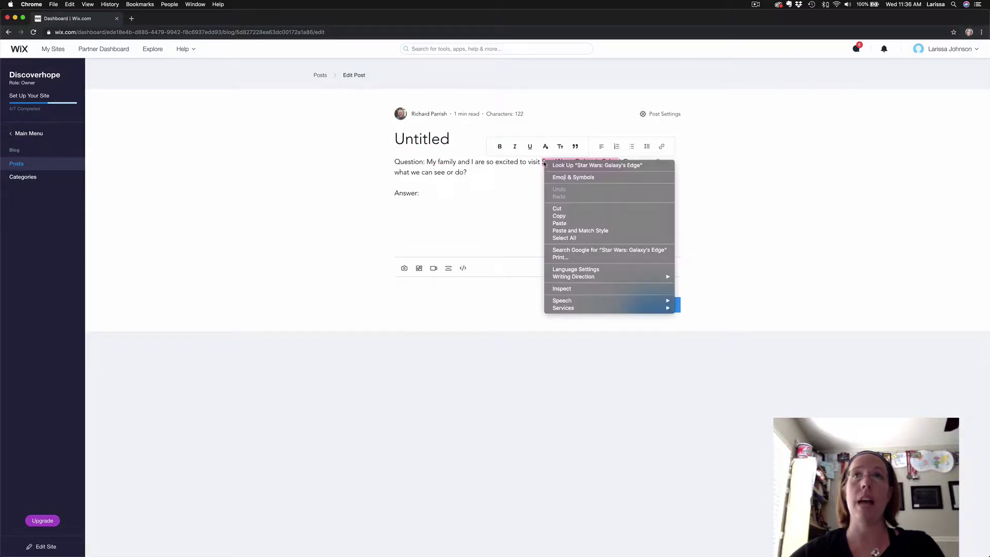
{"action": "left_click", "coordinate": [580, 216]}
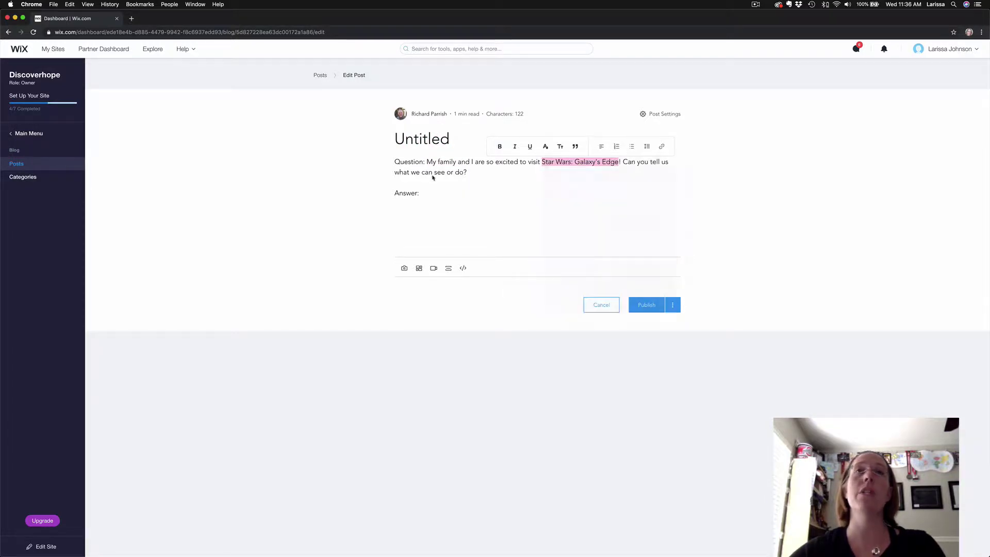
Replace the post's Untitled title with the copied phrase so it reads "Star Wars: Galaxy's Edge"
{"action": "left_click", "coordinate": [423, 139]}
{"action": "double_click", "coordinate": [423, 139]}
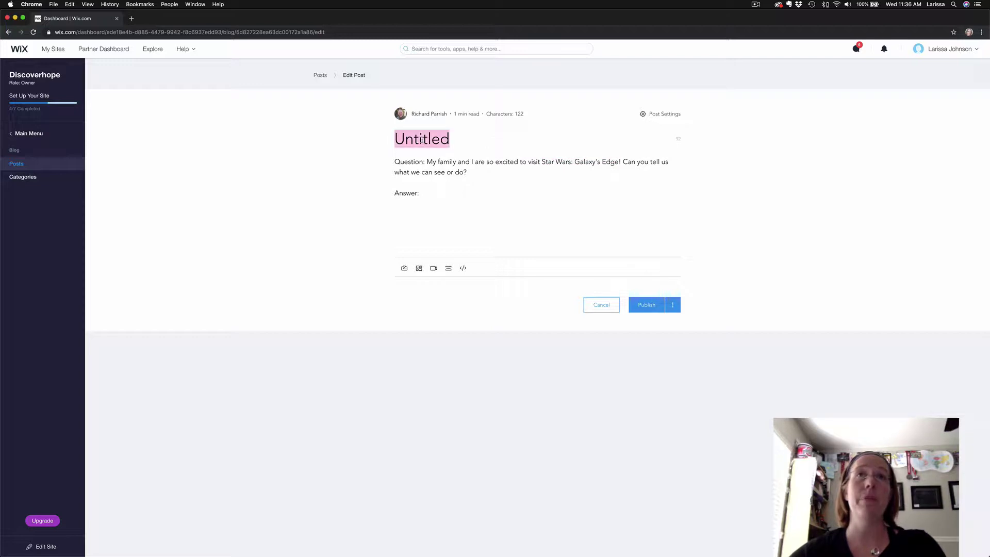
{"action": "type", "text": "Star"}
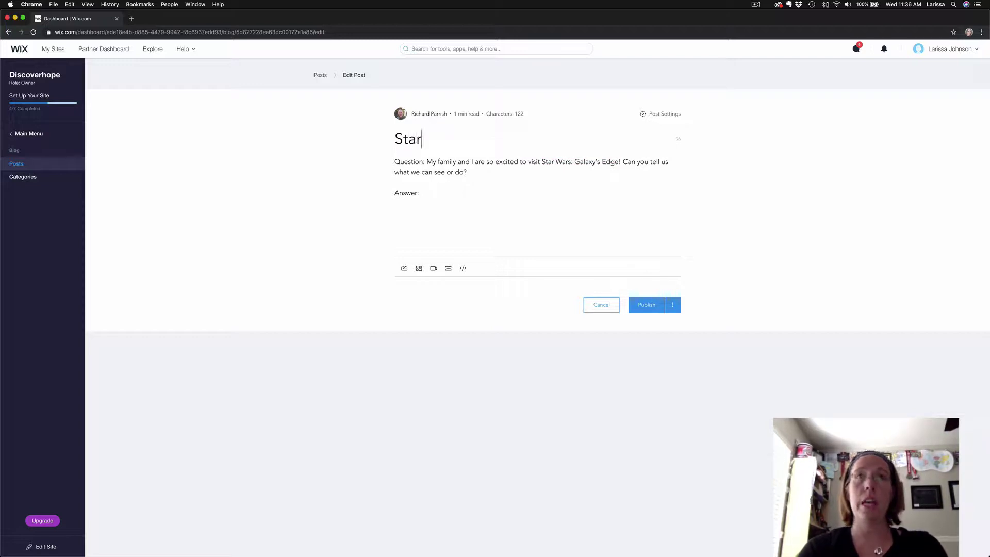
{"action": "key", "text": "super+v"}
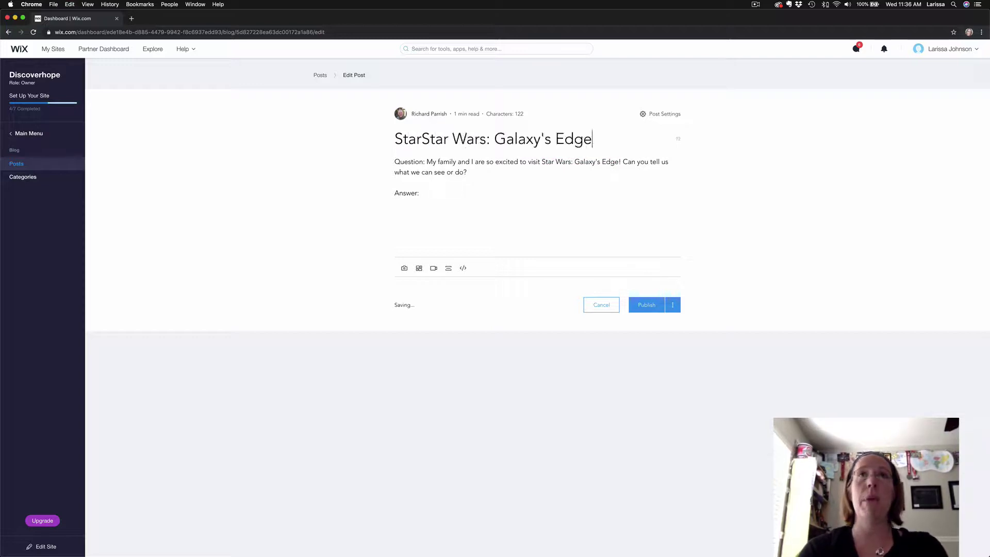
{"action": "left_click", "coordinate": [421, 138]}
{"action": "key", "text": "BackSpace"}
{"action": "key", "text": "BackSpace"}
{"action": "key", "text": "BackSpace"}
{"action": "key", "text": "BackSpace"}
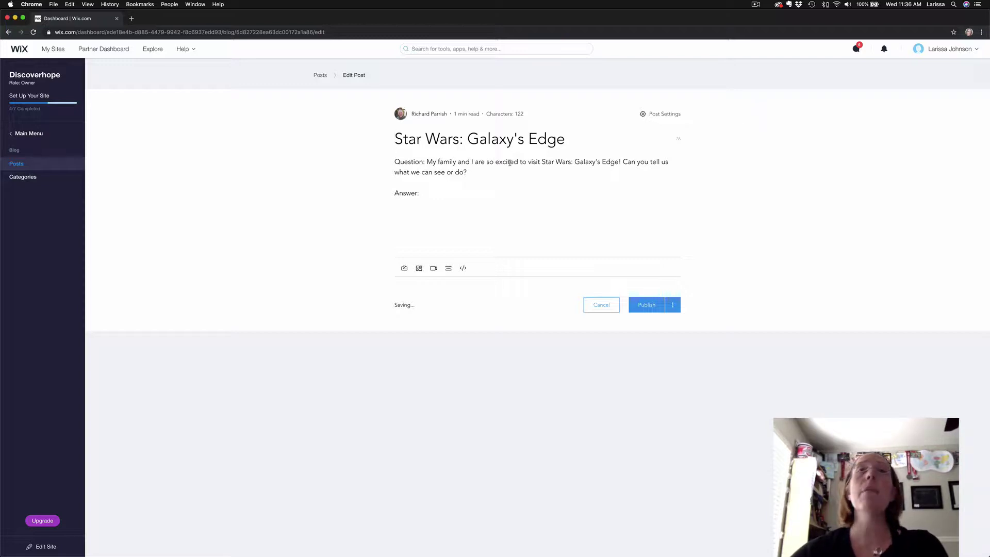
{"action": "left_click", "coordinate": [430, 193]}
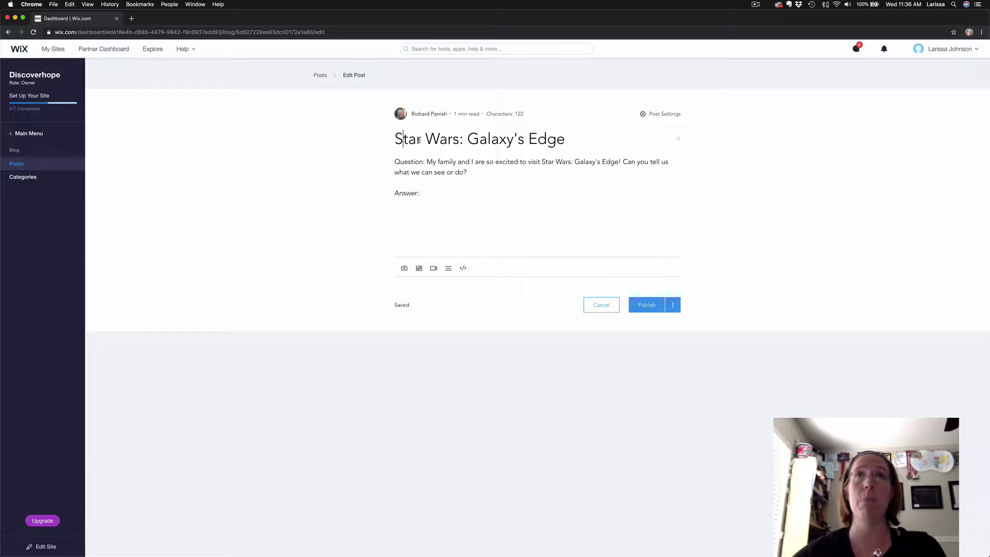
{"action": "left_click", "coordinate": [459, 140]}
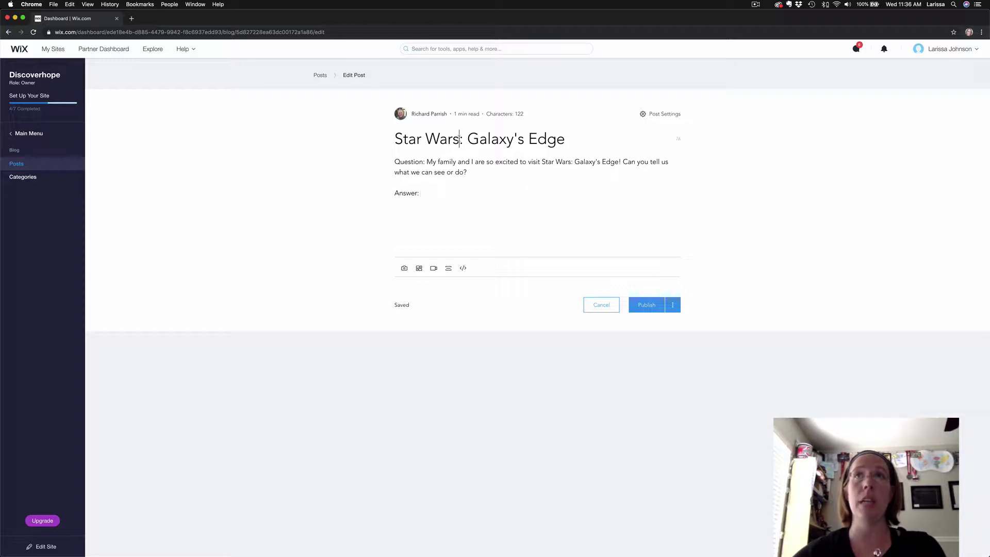
{"action": "left_click", "coordinate": [571, 140]}
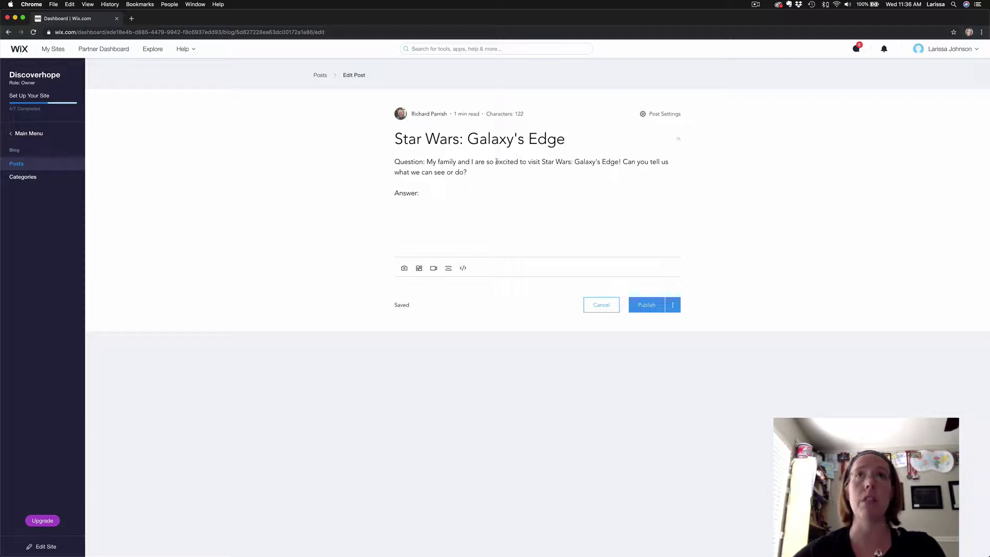
{"action": "left_click", "coordinate": [478, 168]}
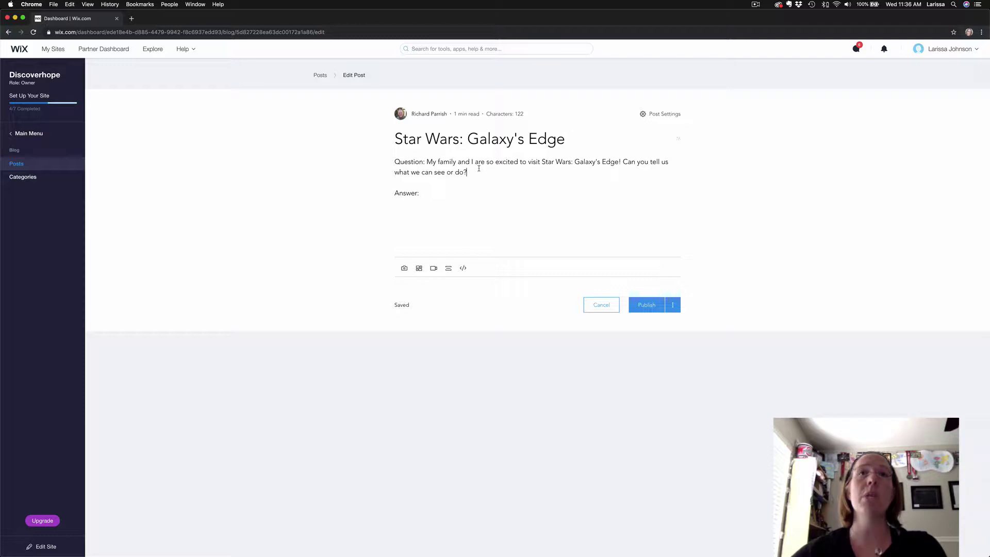
{"action": "left_click", "coordinate": [443, 194]}
{"action": "left_click", "coordinate": [399, 182]}
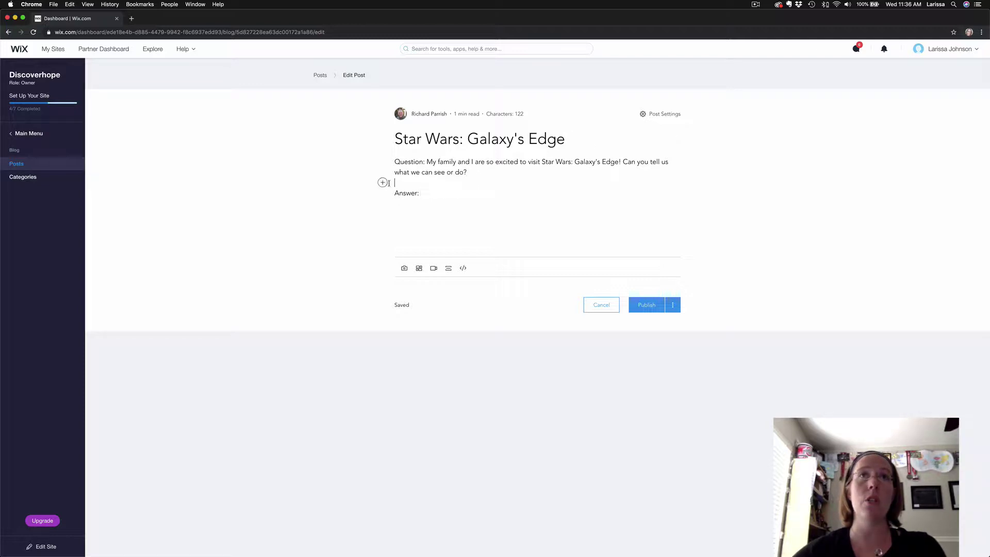
Write "Star Wars Rocks!" after "Answer:" in the post body and start a new line below it
{"action": "left_click", "coordinate": [435, 193]}
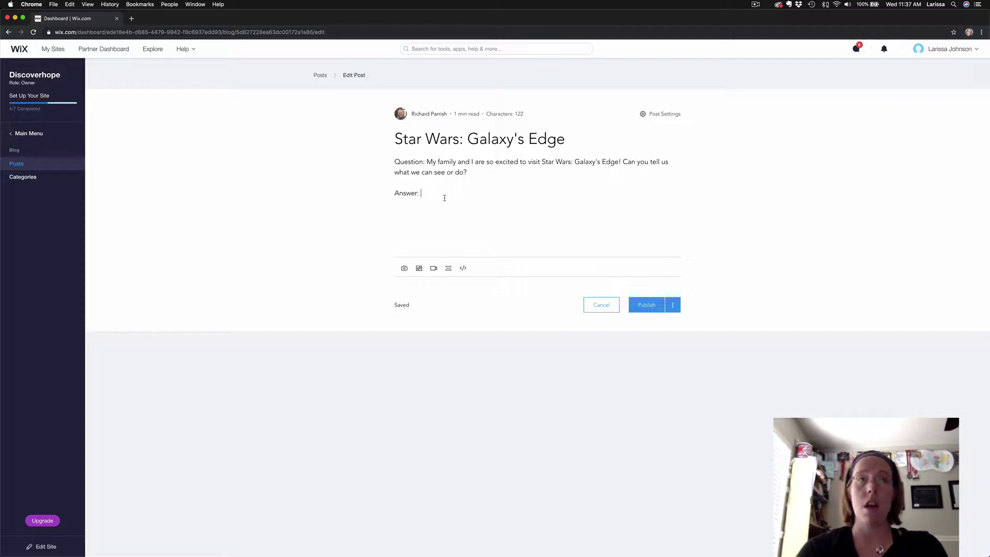
{"action": "type", "text": "Star "}
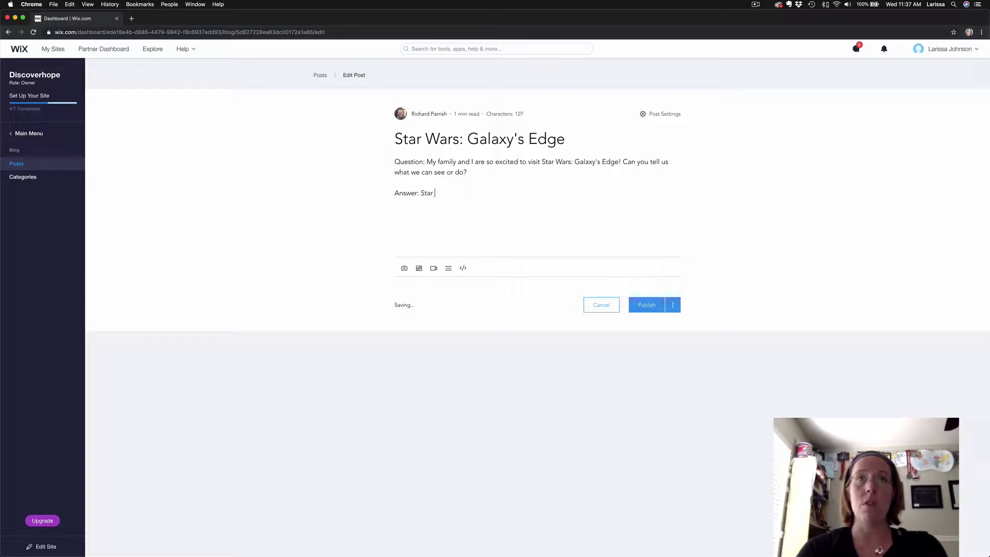
{"action": "type", "text": "Wars RoCL"}
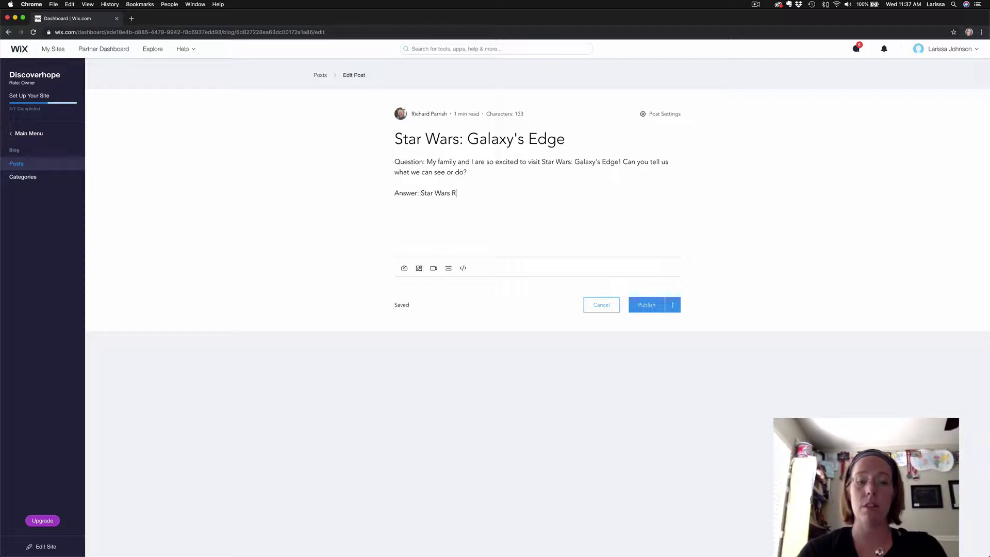
{"action": "key", "text": "BackSpace"}
{"action": "key", "text": "BackSpace"}
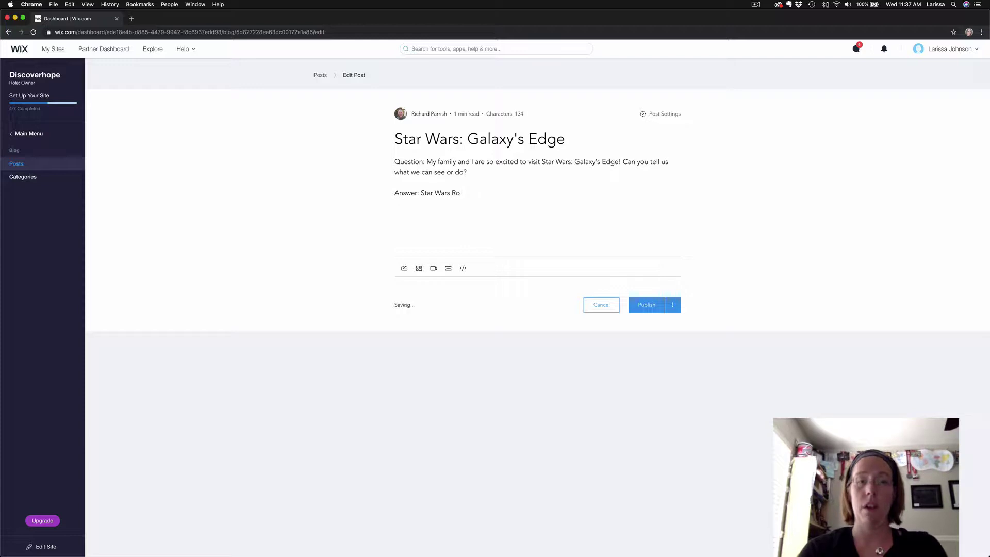
{"action": "type", "text": "cks!"}
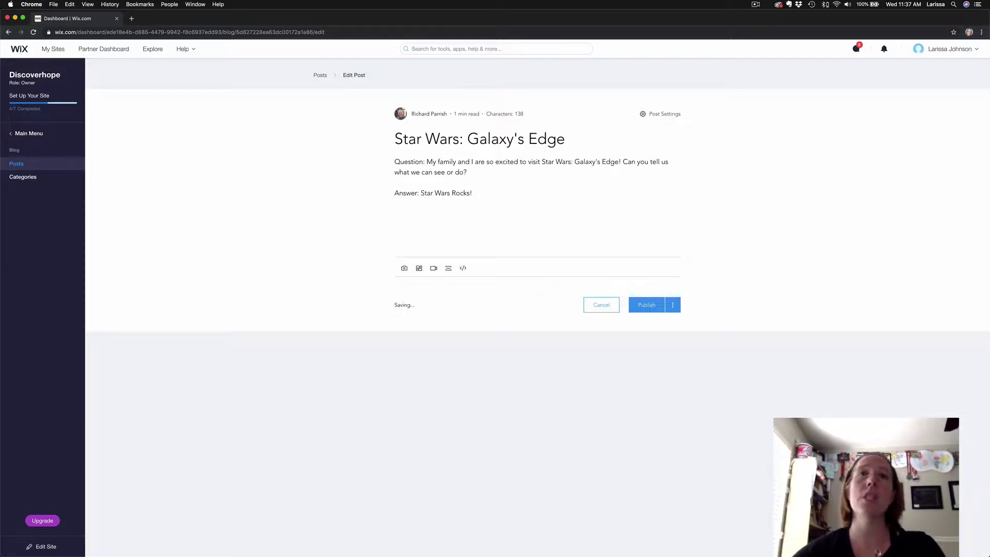
{"action": "double_click", "coordinate": [464, 193]}
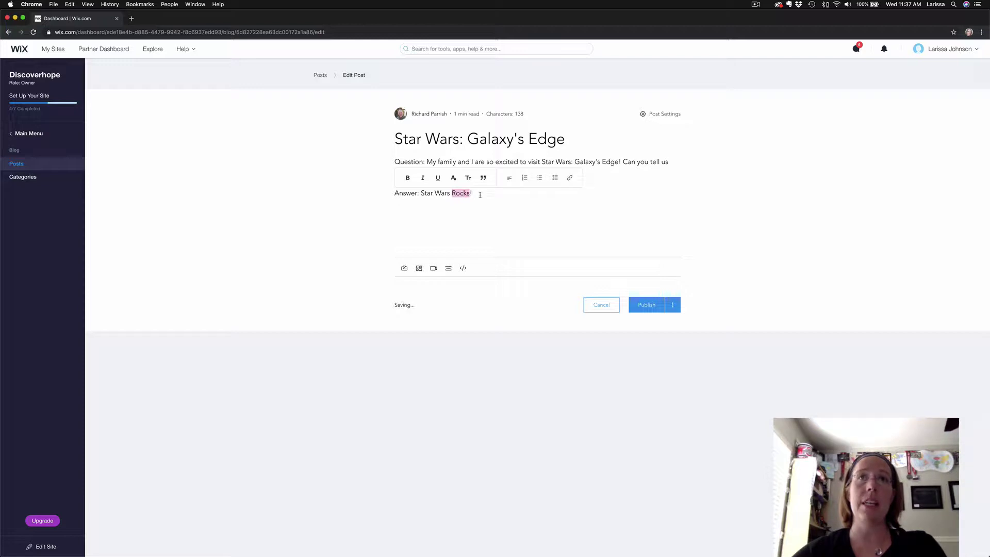
{"action": "left_click", "coordinate": [480, 195]}
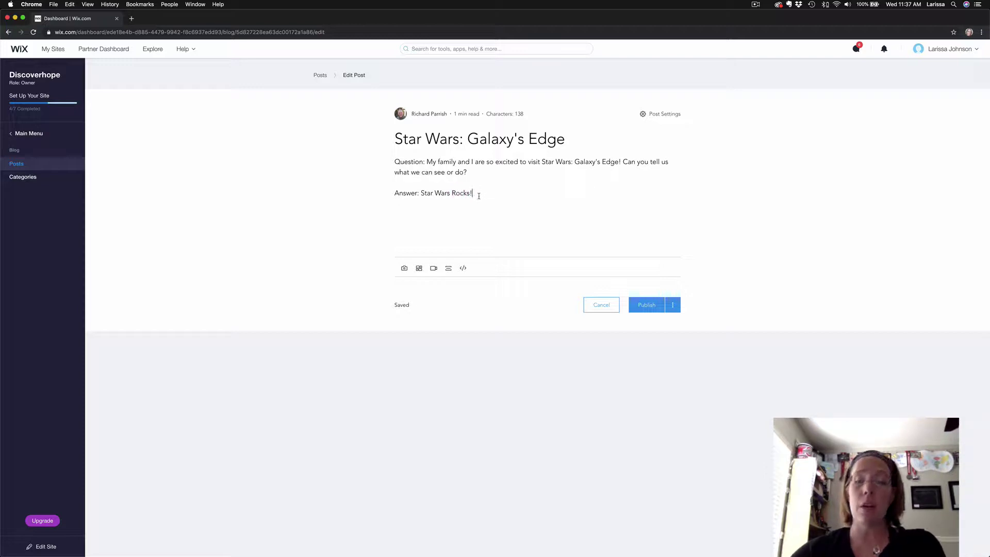
{"action": "key", "text": "Return"}
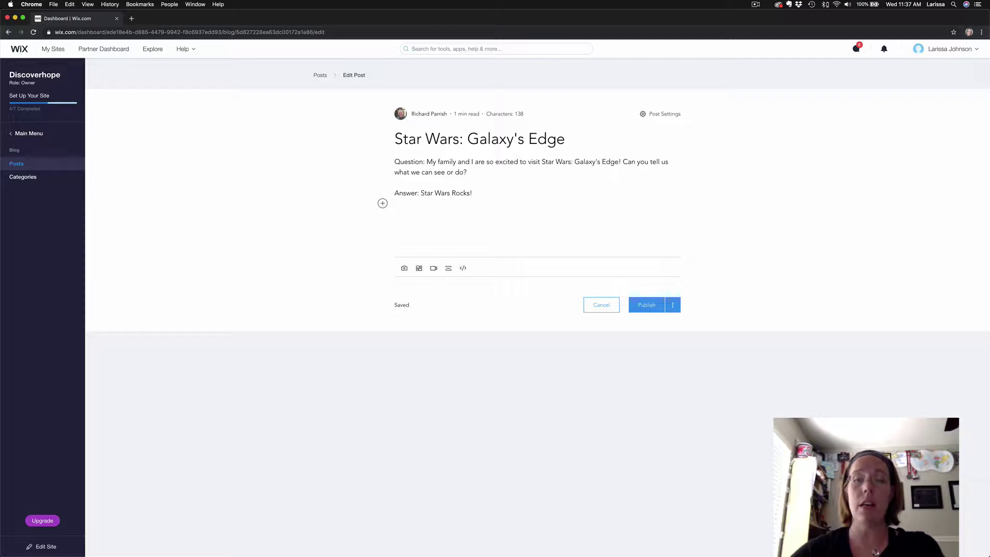
Switch to the Word document Star Wars Galaxy's Edge.docx, copy its whole paragraph and minimize the document
{"action": "key", "text": "super+Tab"}
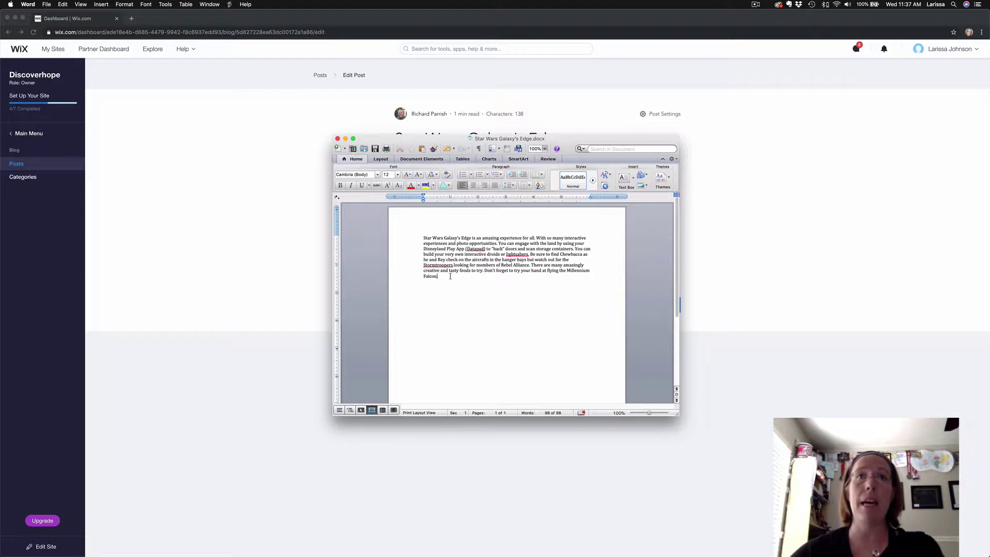
{"action": "left_click_drag", "start_coordinate": [451, 277], "coordinate": [428, 235]}
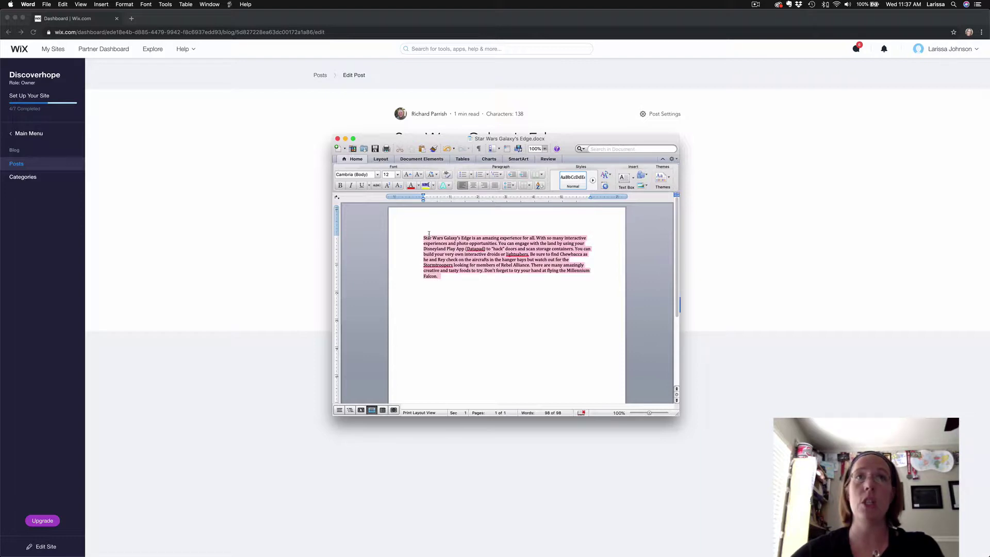
{"action": "right_click", "coordinate": [455, 250]}
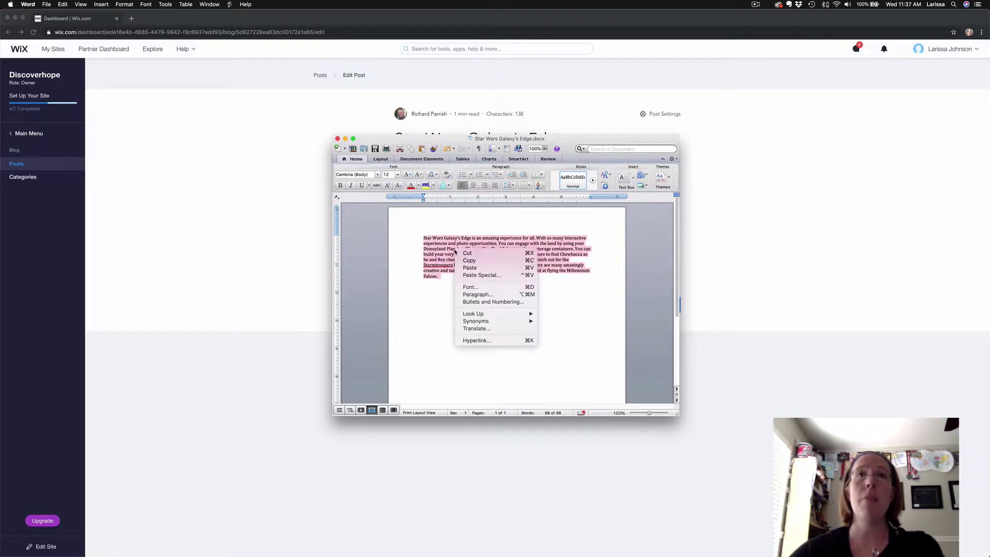
{"action": "left_click", "coordinate": [475, 261]}
{"action": "left_click", "coordinate": [345, 138]}
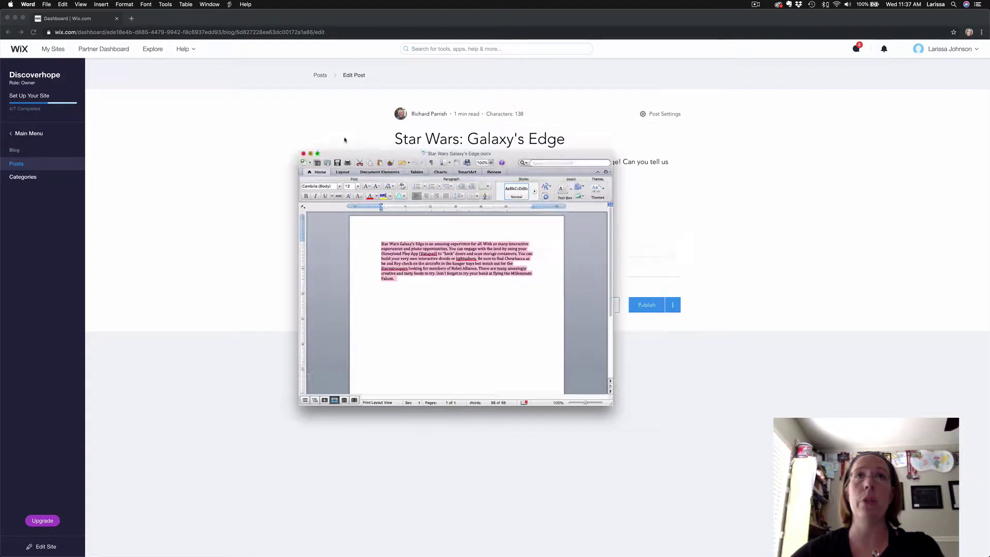
Paste the copied Galaxy's Edge paragraph below the "Answer: Star Wars Rocks!" line in the blog post
{"action": "left_click", "coordinate": [481, 202]}
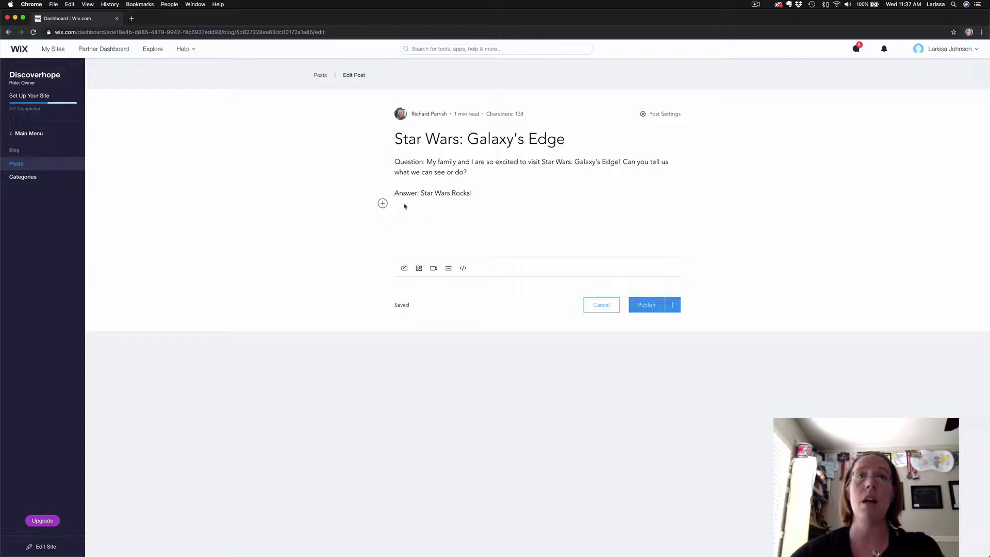
{"action": "right_click", "coordinate": [405, 204]}
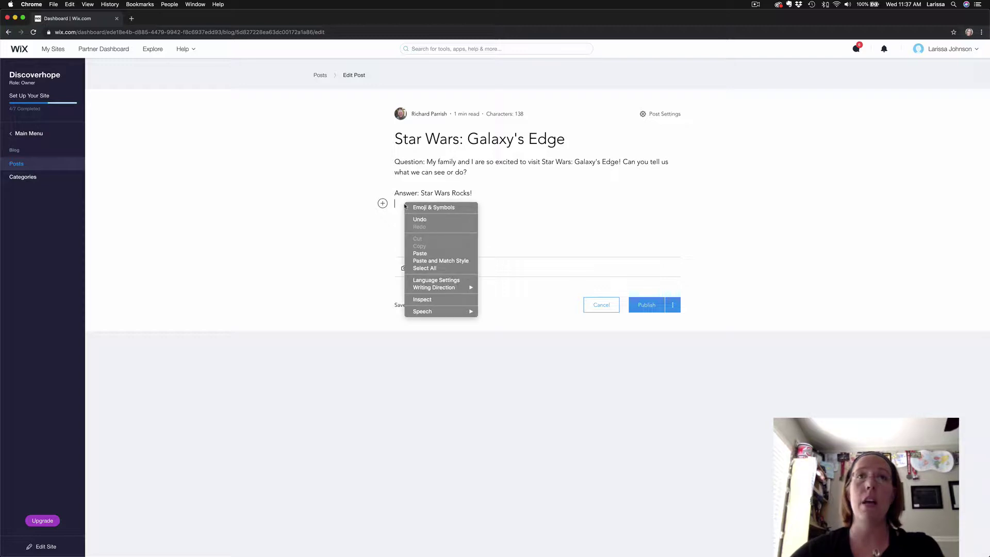
{"action": "left_click", "coordinate": [441, 253]}
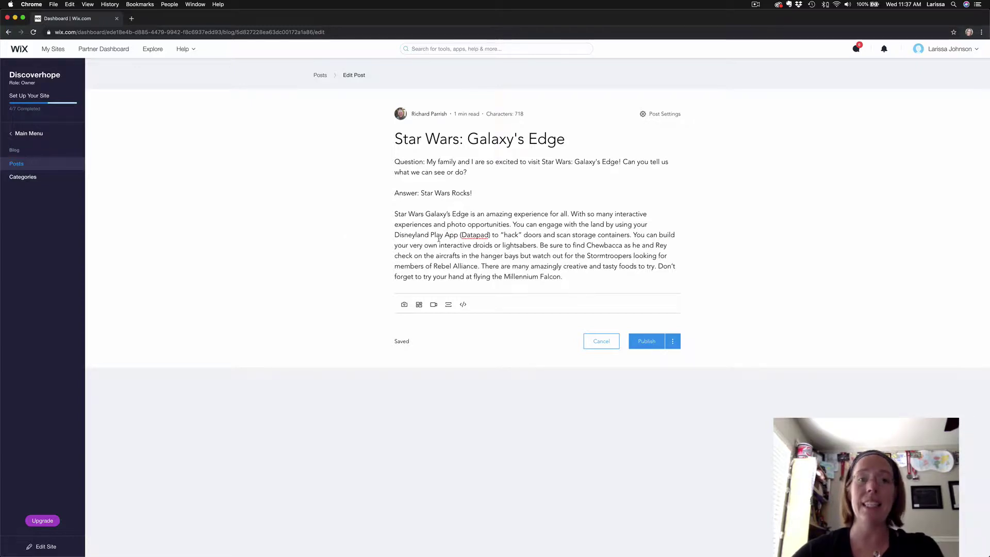
Split the pasted paragraph before "check on the aircrafts" and rejoin the two parts
{"action": "left_click", "coordinate": [395, 255]}
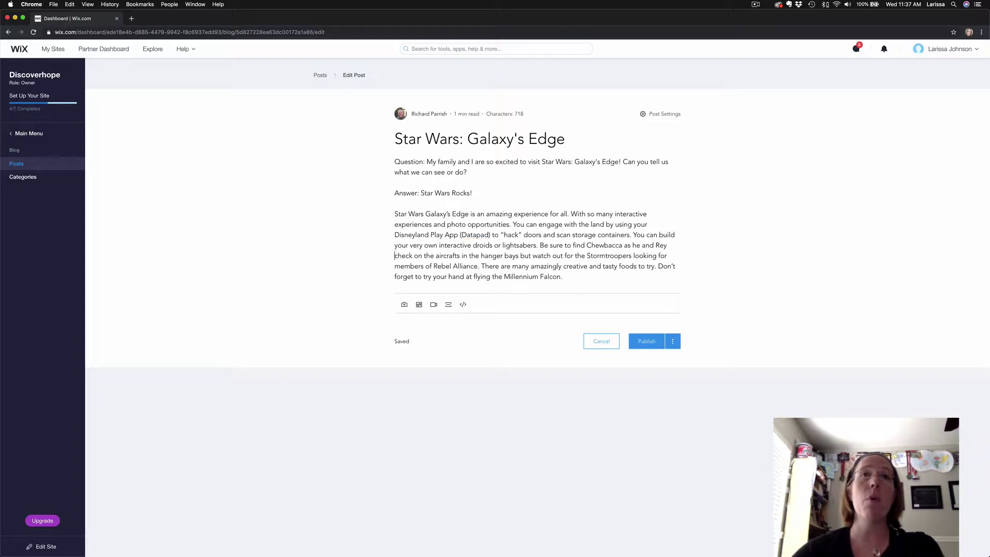
{"action": "key", "text": "Return"}
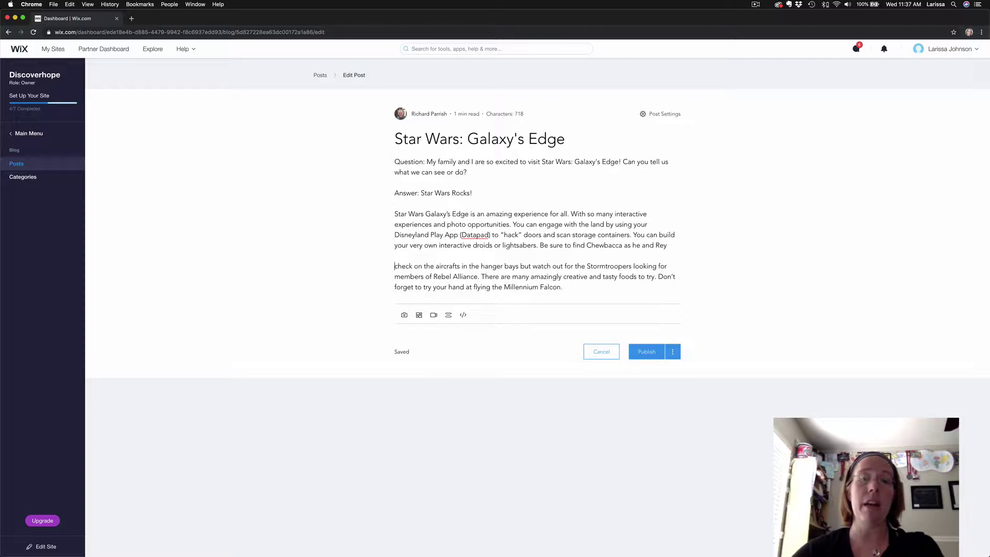
{"action": "key", "text": "BackSpace"}
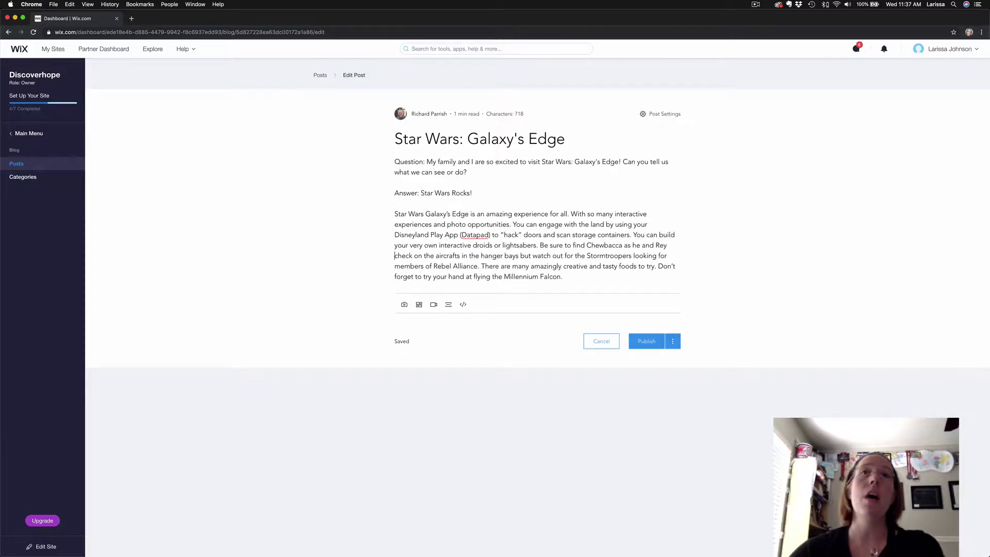
{"action": "key", "text": "BackSpace"}
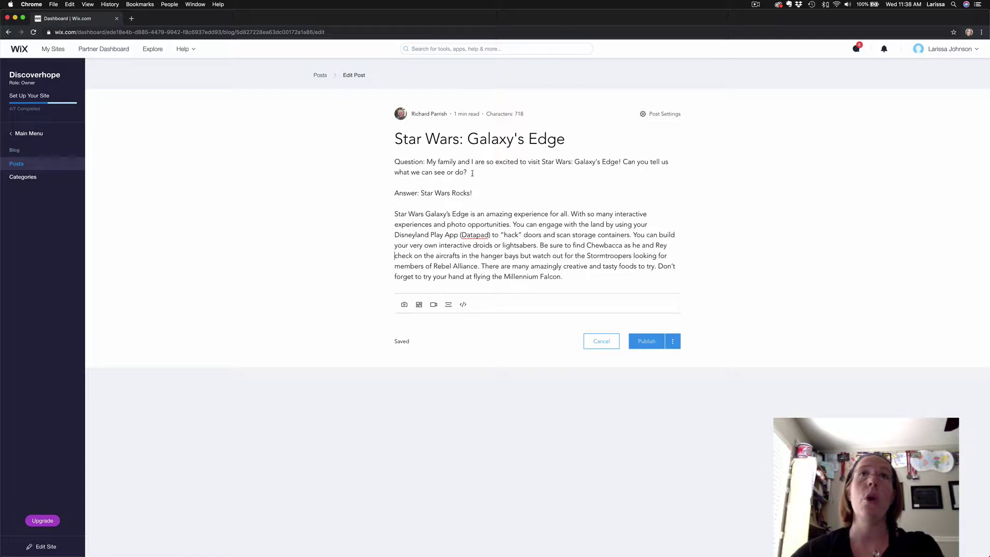
Change the text color of the whole question to the custom purple #9E68D5
{"action": "left_click_drag", "start_coordinate": [467, 172], "coordinate": [394, 162]}
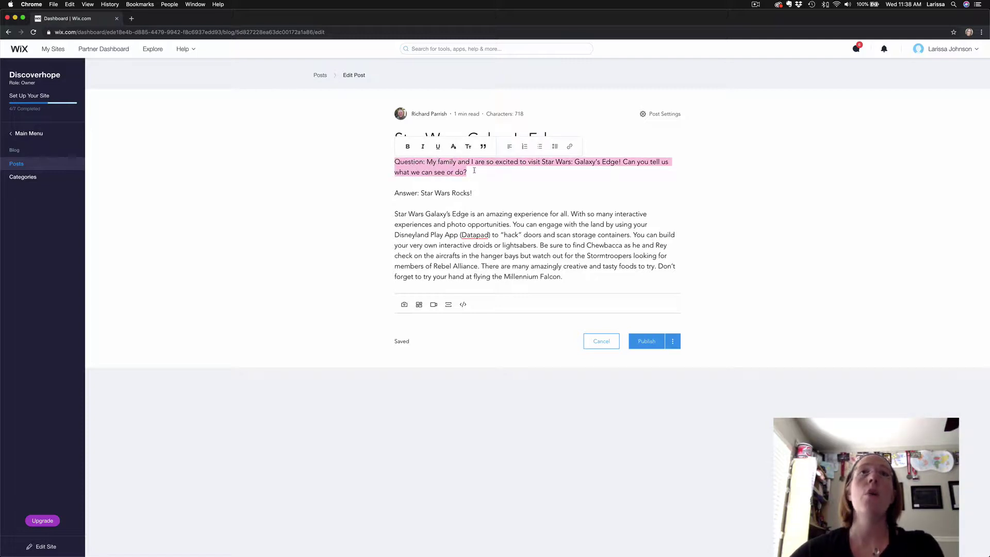
{"action": "left_click_drag", "start_coordinate": [474, 170], "coordinate": [391, 164]}
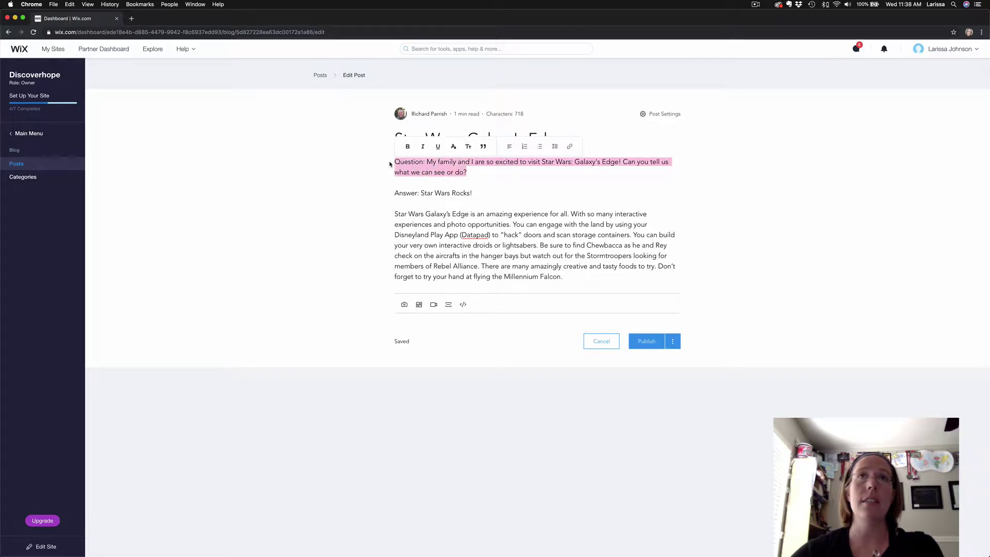
{"action": "left_click", "coordinate": [453, 148]}
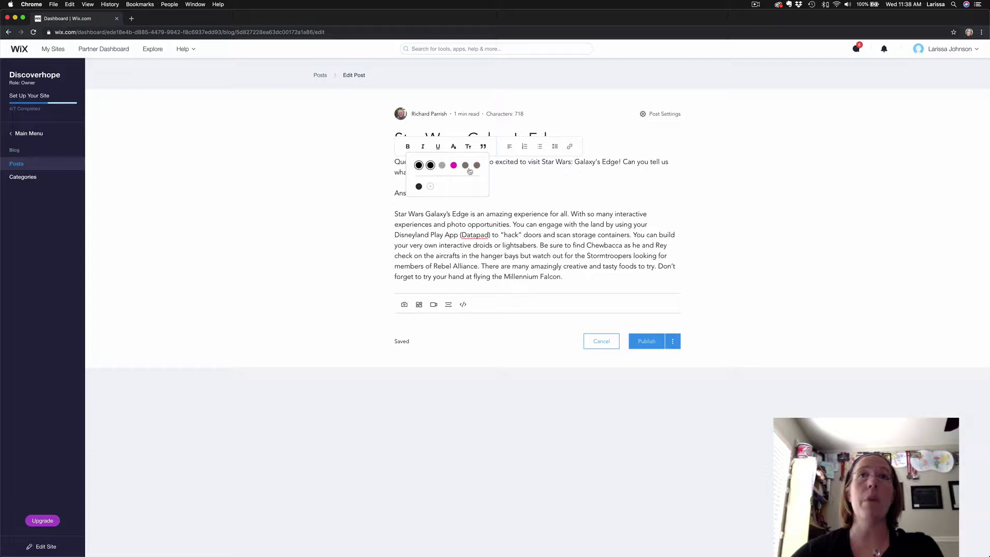
{"action": "left_click", "coordinate": [430, 186]}
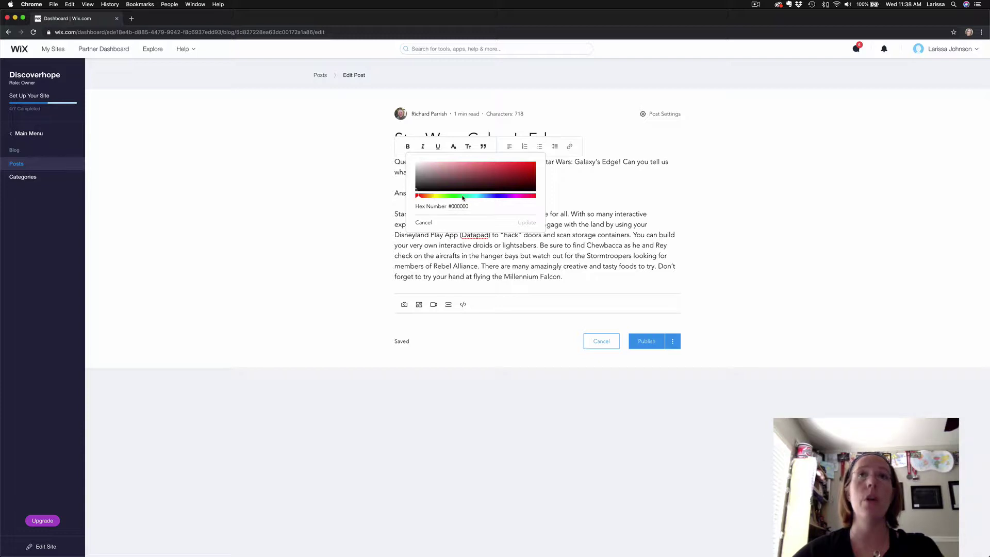
{"action": "left_click", "coordinate": [508, 181]}
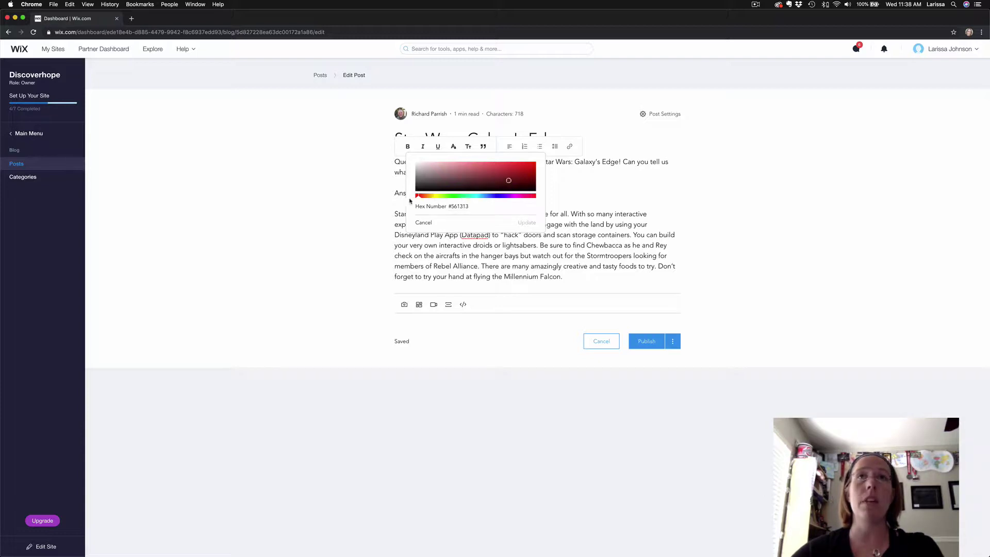
{"action": "left_click_drag", "start_coordinate": [422, 198], "coordinate": [508, 199]}
{"action": "left_click", "coordinate": [476, 166]}
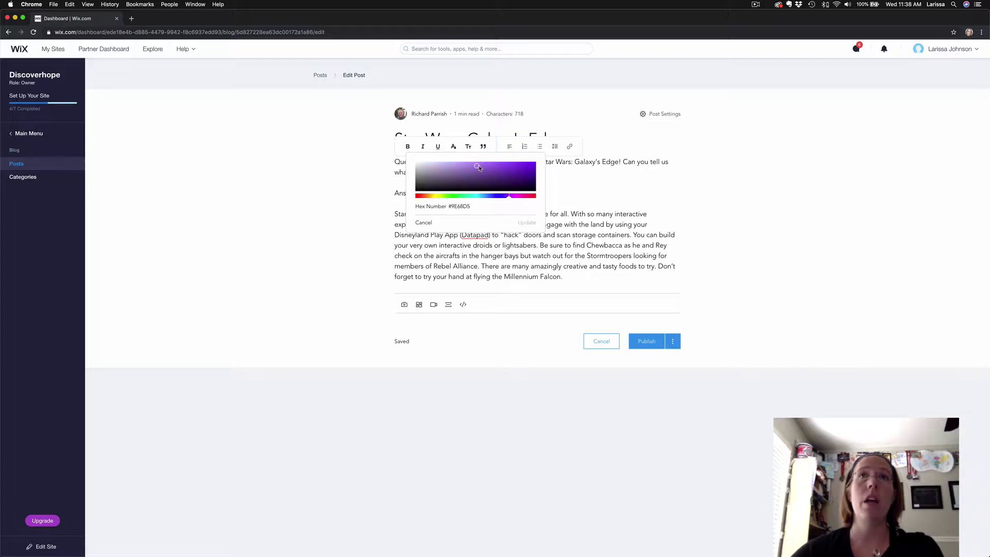
{"action": "left_click", "coordinate": [526, 222]}
{"action": "left_click", "coordinate": [474, 181]}
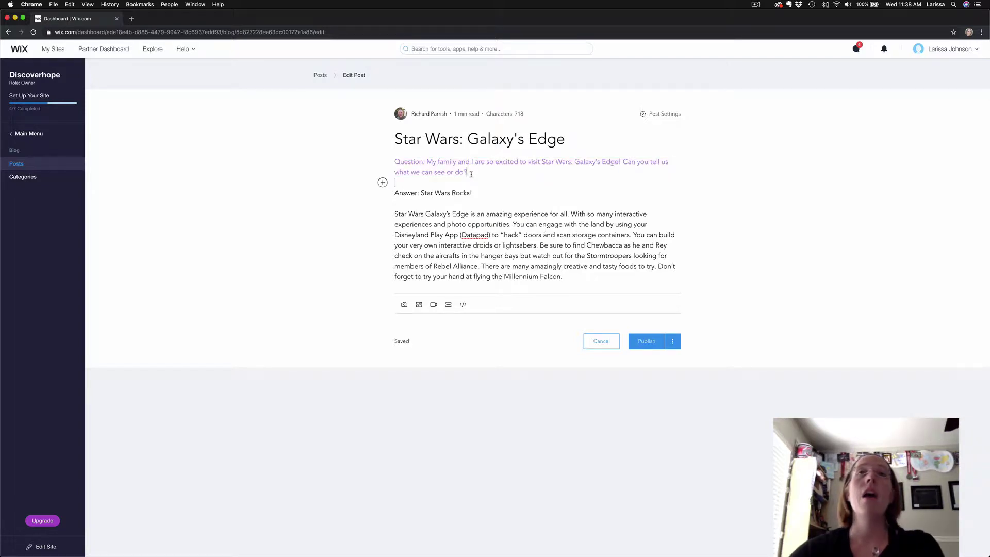
Format the purple question as a block quote
{"action": "left_click_drag", "start_coordinate": [467, 172], "coordinate": [395, 161]}
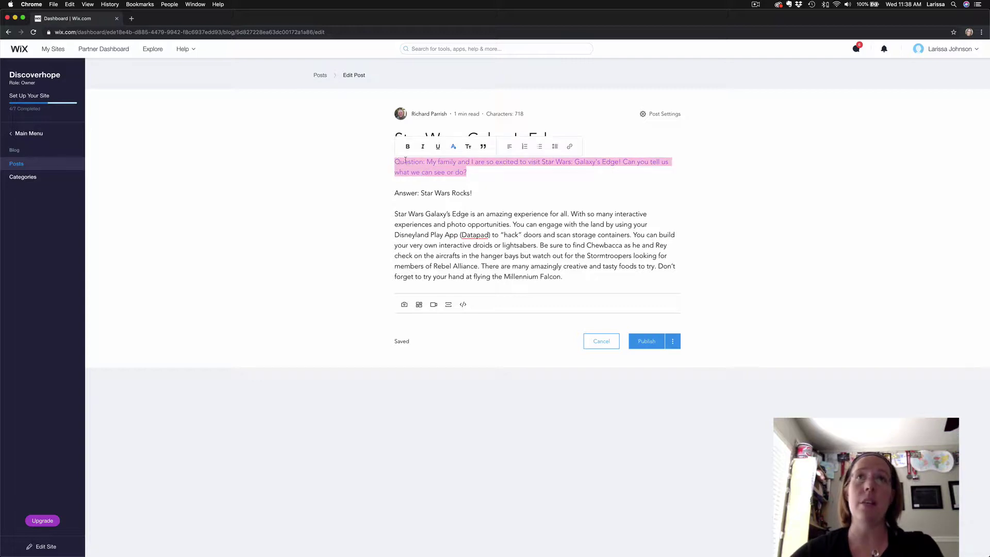
{"action": "left_click", "coordinate": [483, 146]}
{"action": "left_click", "coordinate": [503, 199]}
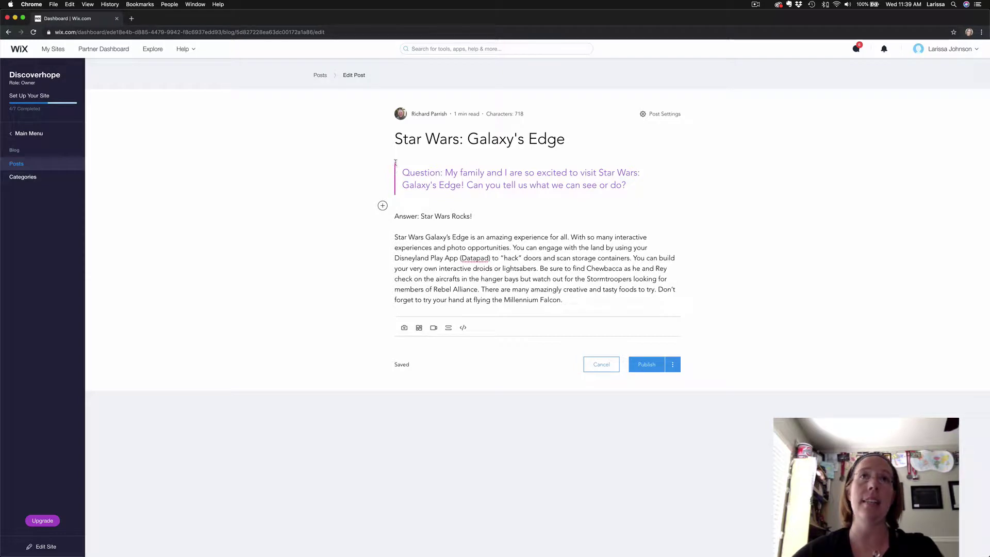
Select the whole quoted question and cycle its text style through the larger heading sizes back to normal paragraph text
{"action": "double_click", "coordinate": [414, 182]}
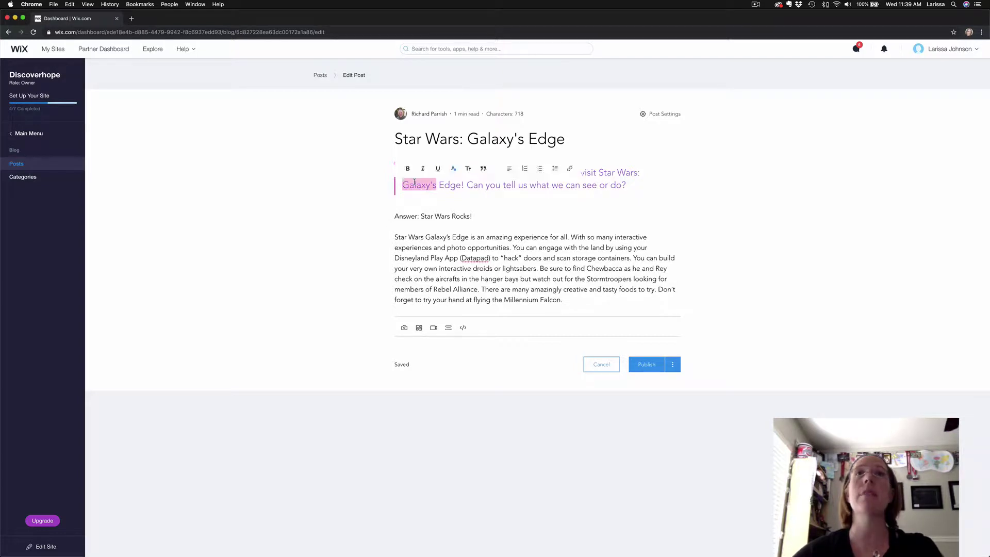
{"action": "left_click", "coordinate": [456, 185]}
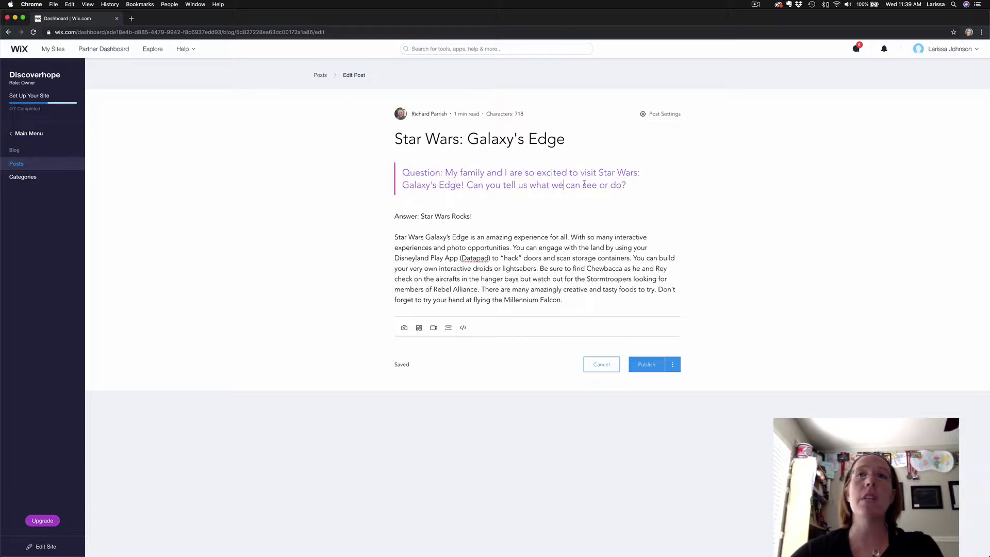
{"action": "left_click_drag", "start_coordinate": [631, 185], "coordinate": [400, 174]}
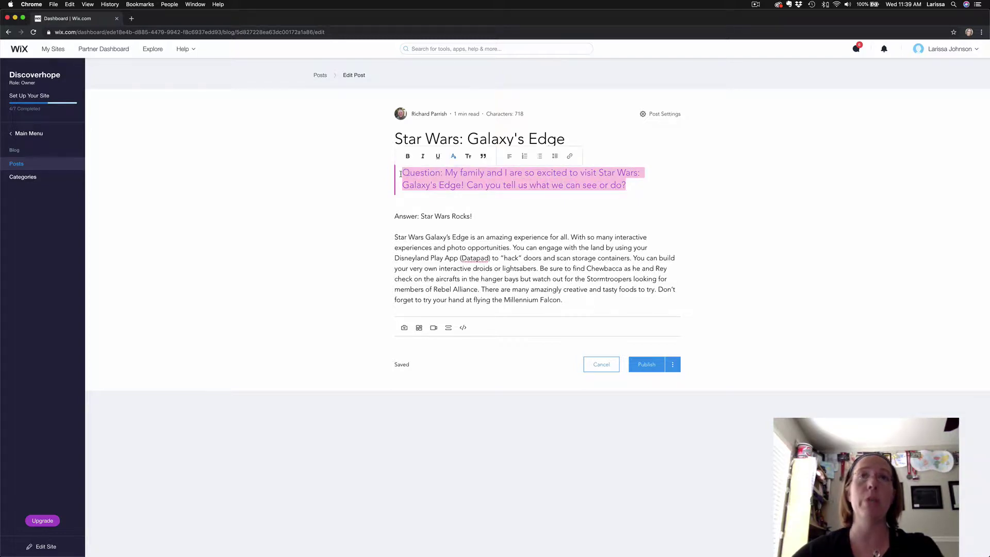
{"action": "left_click", "coordinate": [468, 157]}
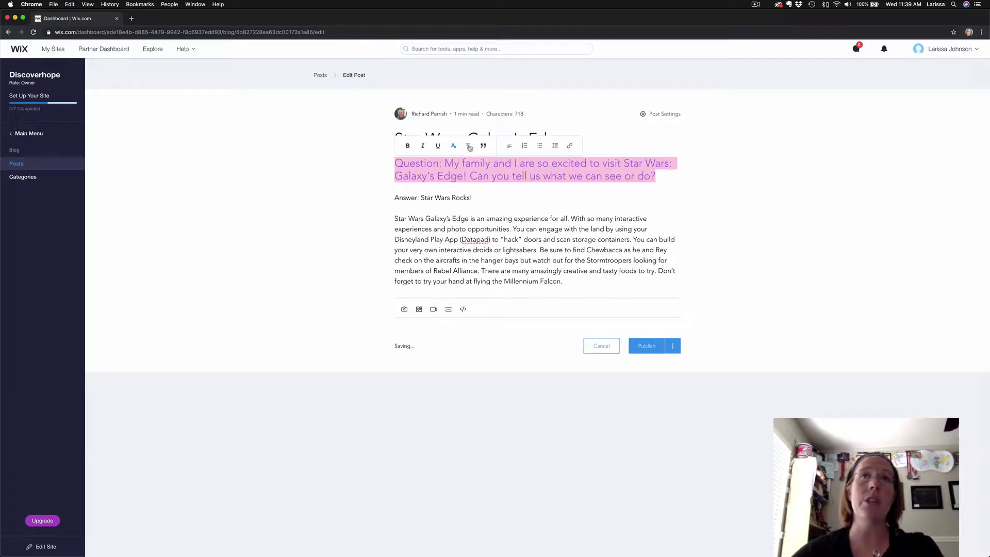
{"action": "left_click", "coordinate": [470, 148]}
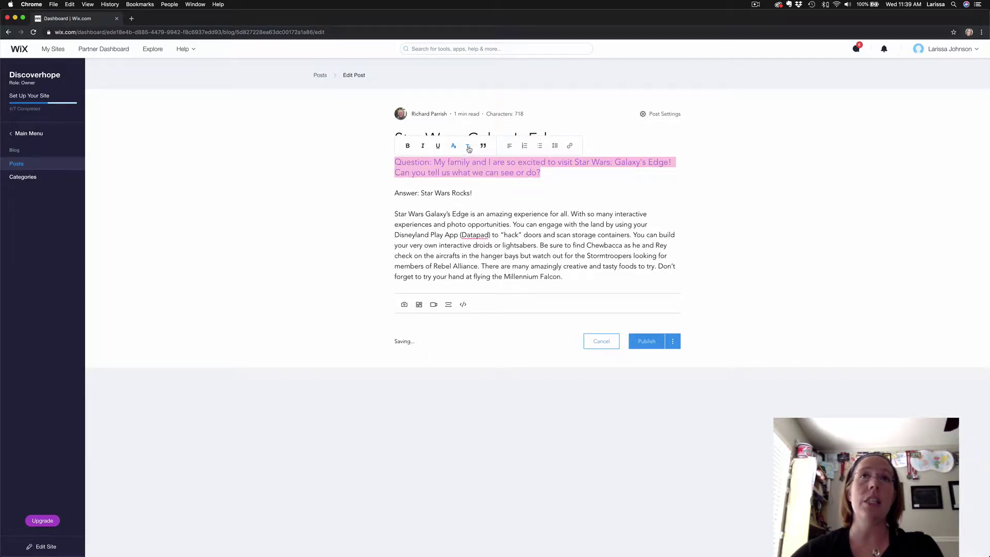
{"action": "left_click", "coordinate": [469, 148]}
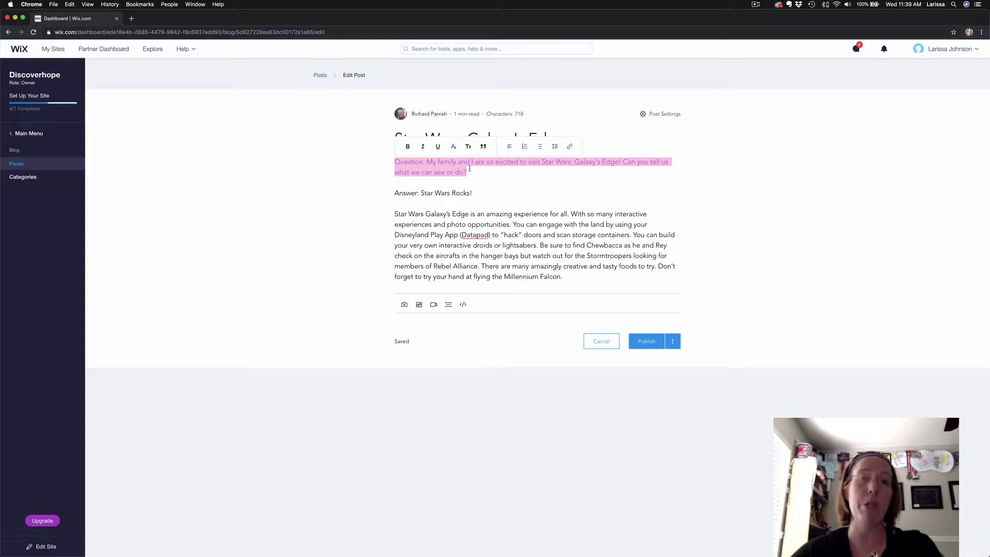
Justify the long Galaxy's Edge paragraph below the answer line
{"action": "left_click", "coordinate": [511, 147]}
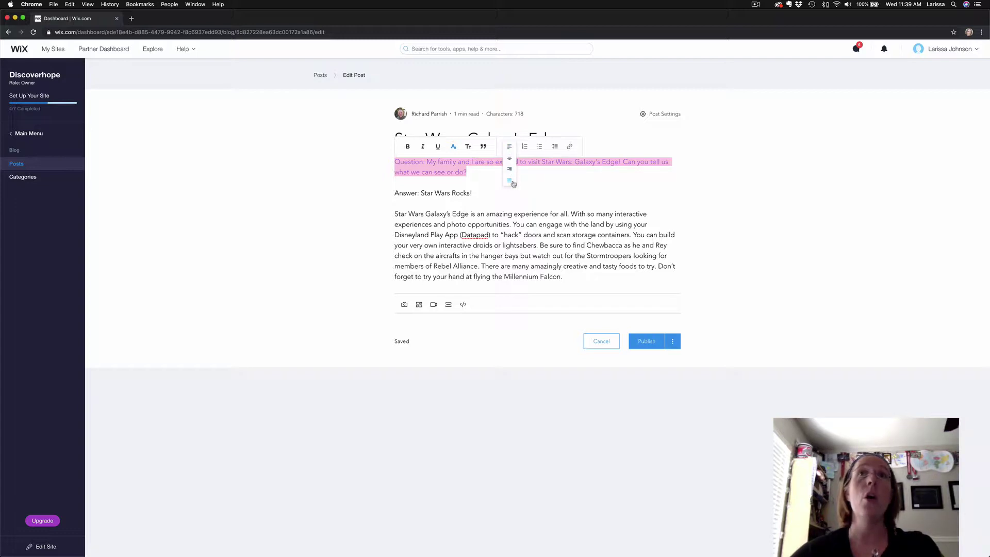
{"action": "left_click", "coordinate": [521, 213]}
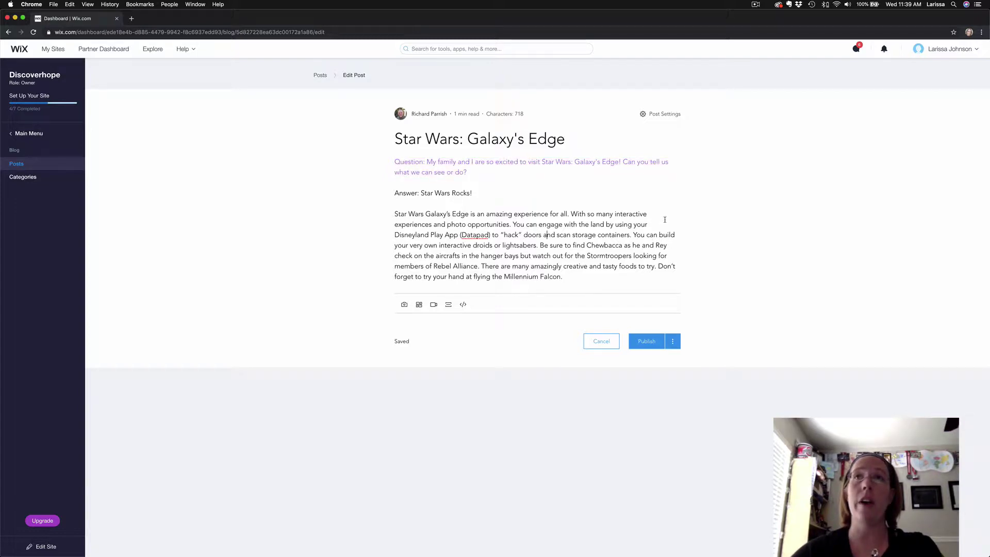
{"action": "left_click_drag", "start_coordinate": [575, 277], "coordinate": [358, 209]}
{"action": "left_click", "coordinate": [573, 278]}
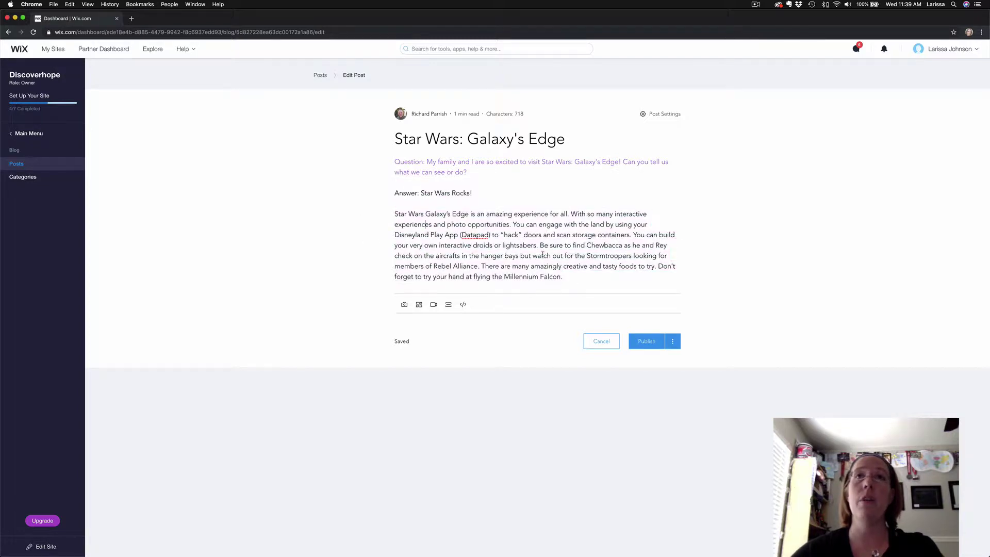
{"action": "left_click_drag", "start_coordinate": [573, 279], "coordinate": [396, 213]}
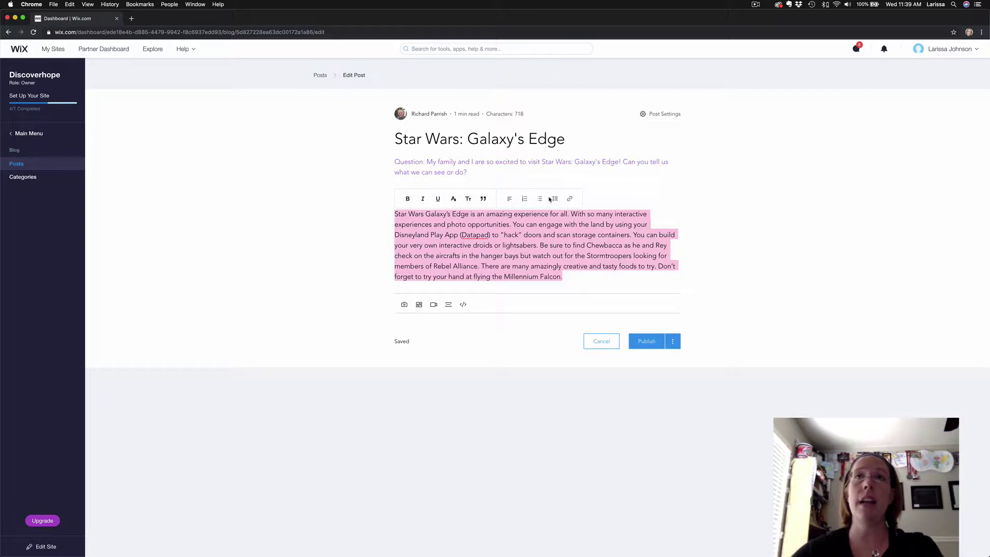
{"action": "left_click", "coordinate": [510, 199]}
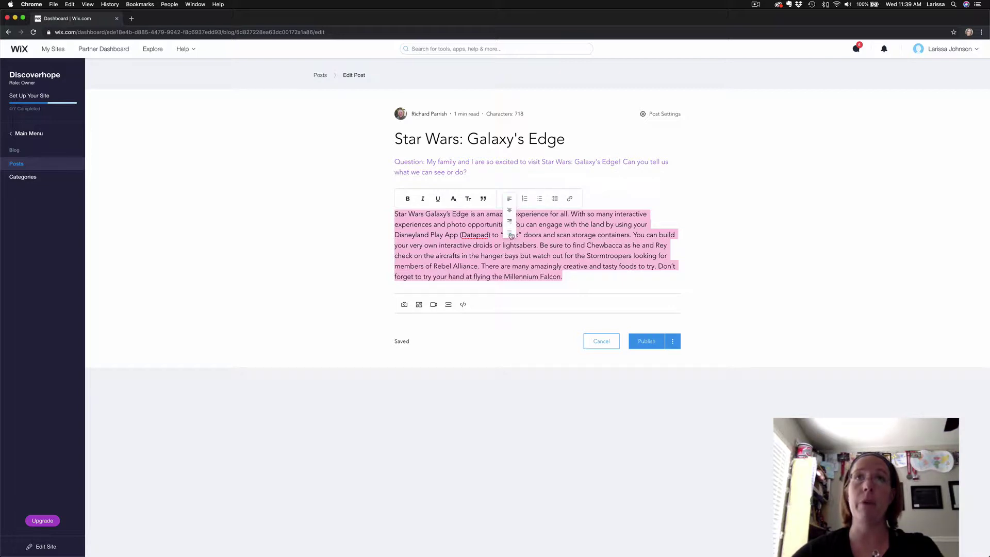
{"action": "left_click", "coordinate": [510, 232]}
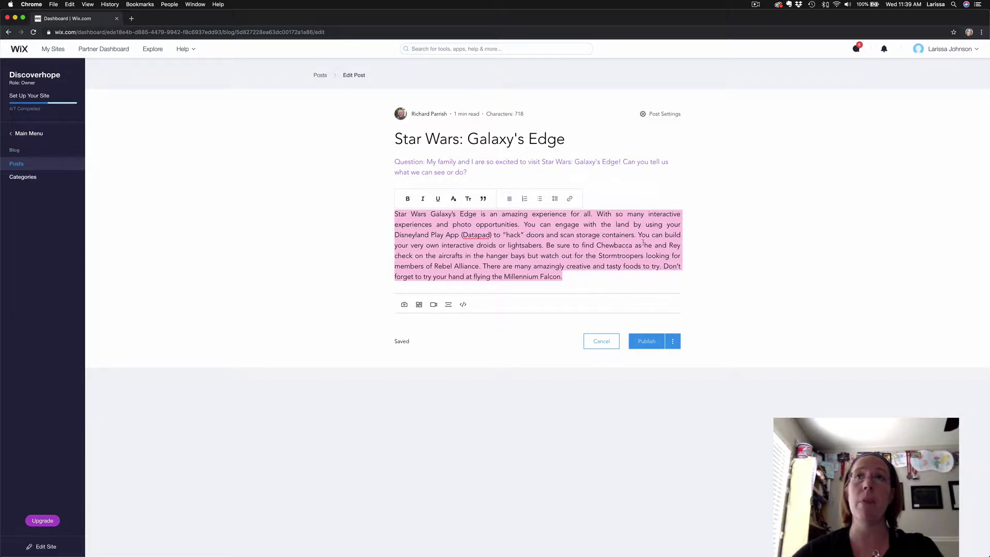
{"action": "left_click", "coordinate": [655, 225]}
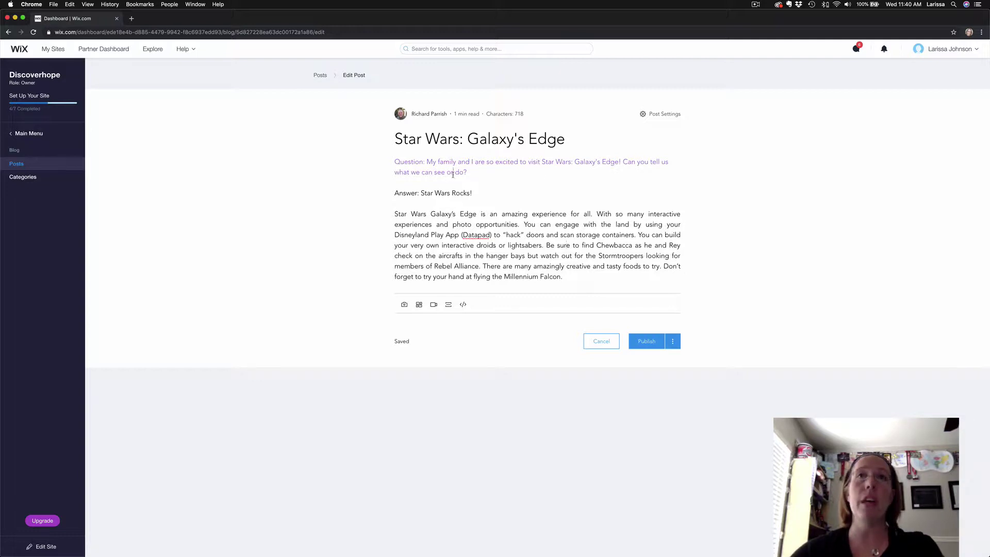
Format the long Galaxy's Edge paragraph as a bulleted list item
{"action": "left_click_drag", "start_coordinate": [467, 172], "coordinate": [386, 162]}
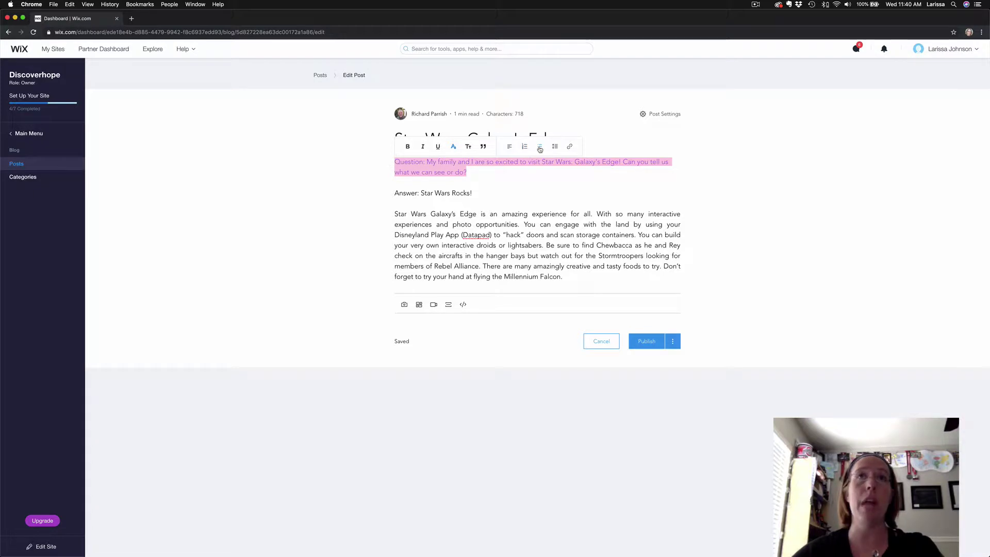
{"action": "left_click", "coordinate": [396, 221]}
{"action": "left_click_drag", "start_coordinate": [563, 276], "coordinate": [390, 214]}
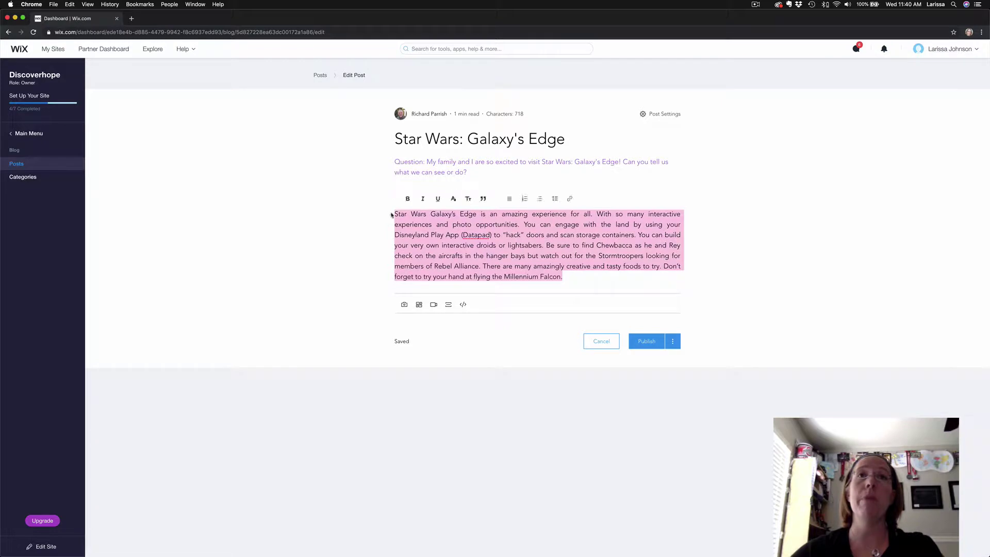
{"action": "left_click", "coordinate": [542, 199]}
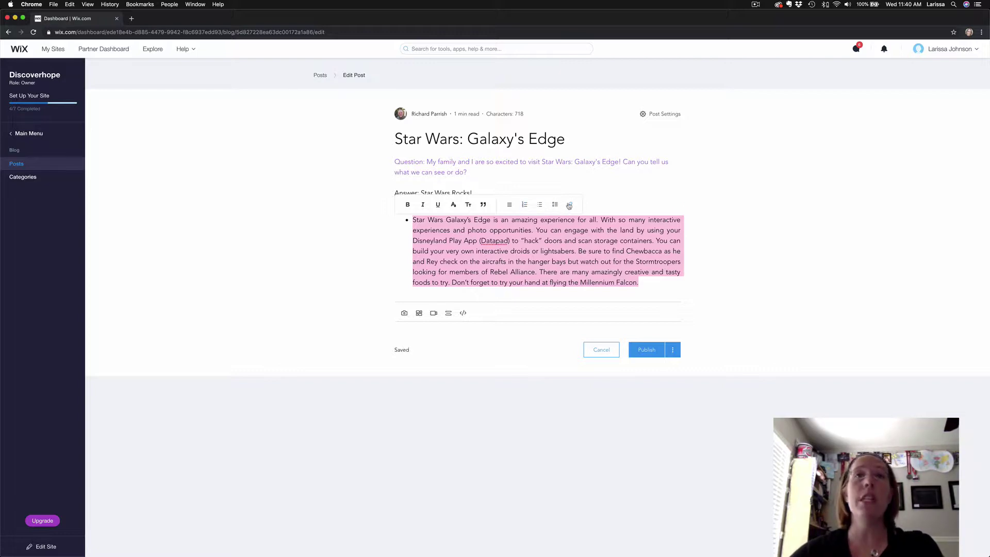
{"action": "left_click", "coordinate": [470, 282]}
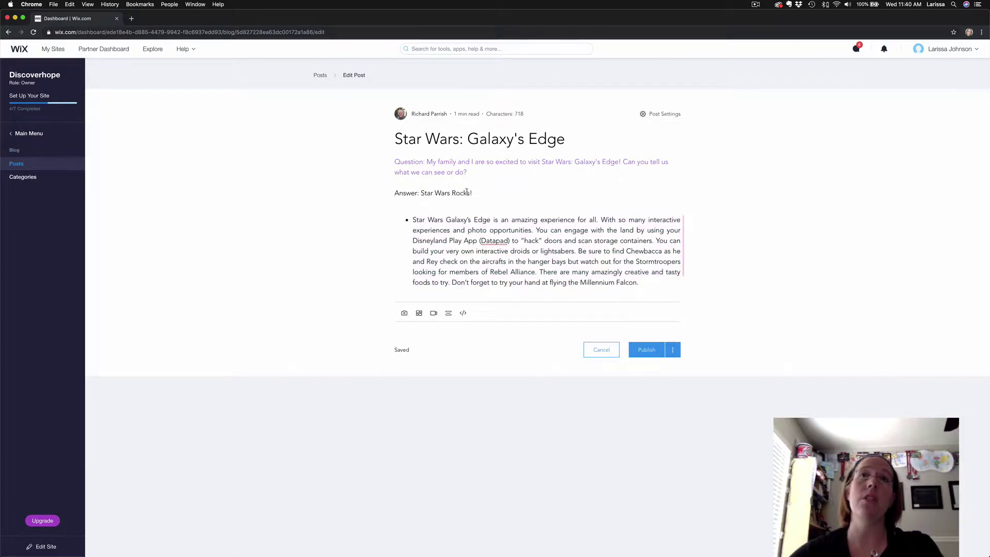
{"action": "left_click_drag", "start_coordinate": [472, 192], "coordinate": [422, 193]}
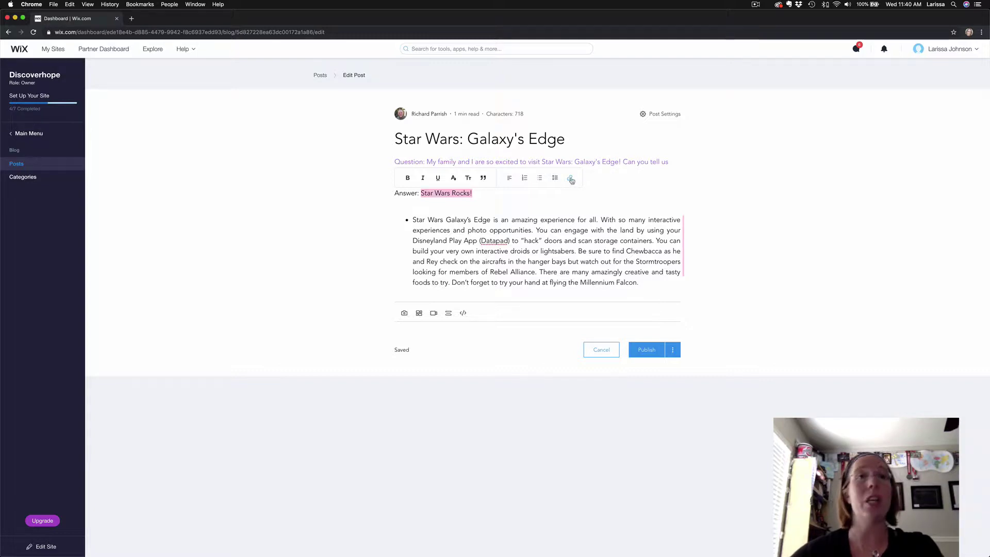
{"action": "left_click", "coordinate": [570, 179]}
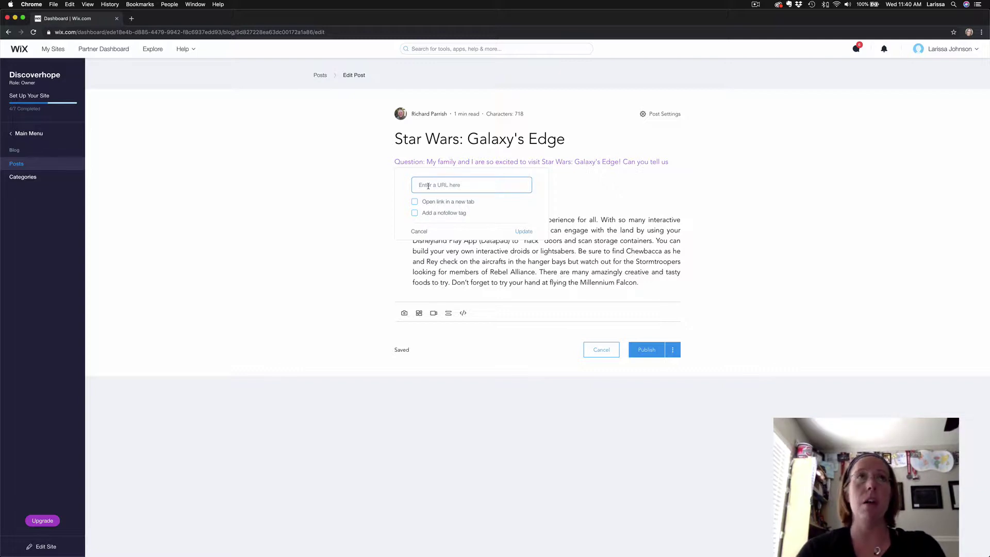
{"action": "type", "text": "ww"}
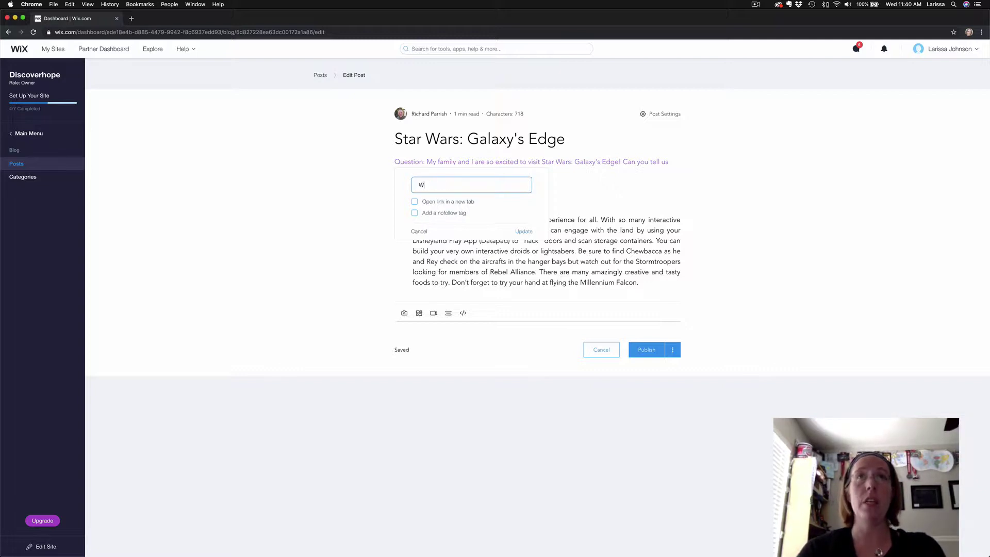
{"action": "key", "text": "BackSpace"}
{"action": "key", "text": "BackSpace"}
{"action": "type", "text": "www"}
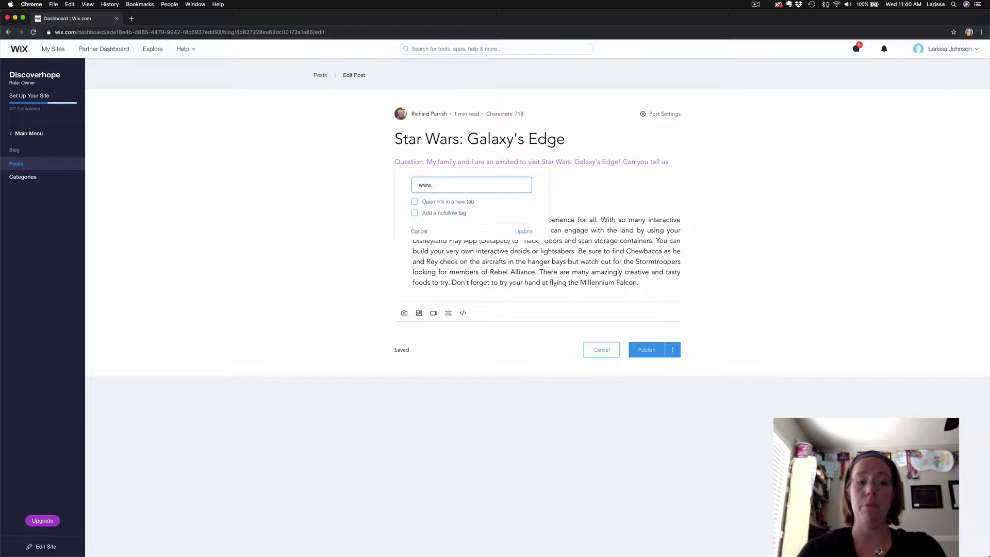
{"action": "type", "text": ".discover"}
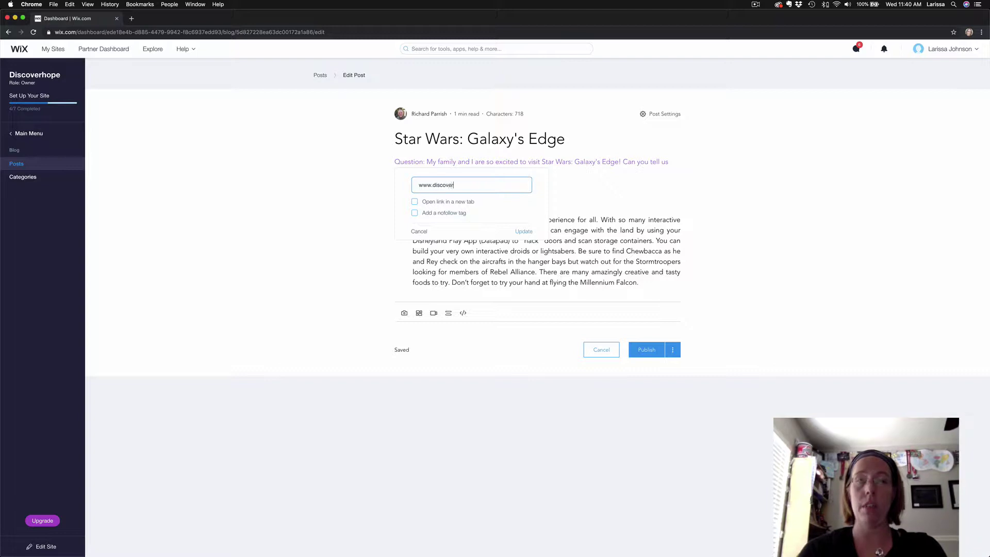
{"action": "type", "text": "hope"}
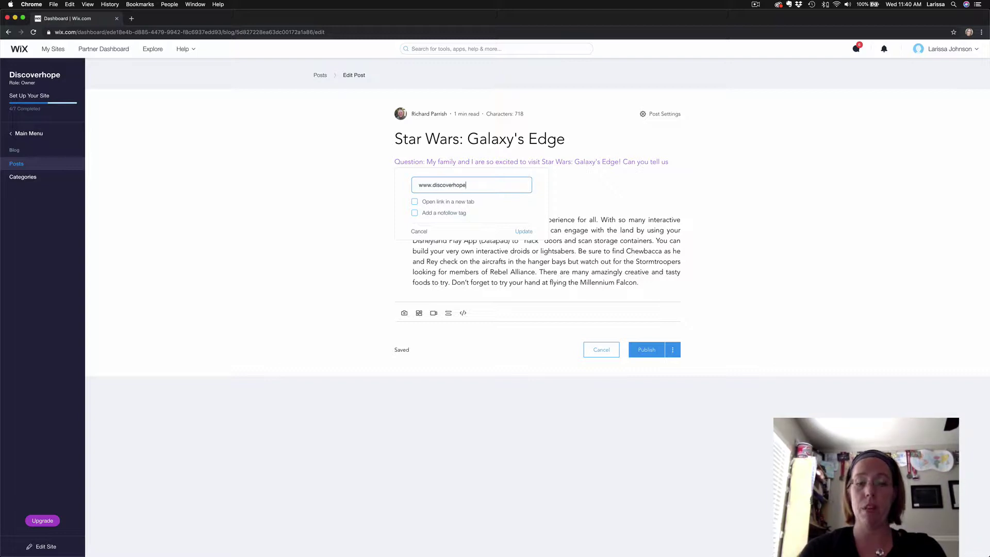
{"action": "type", "text": ".net"}
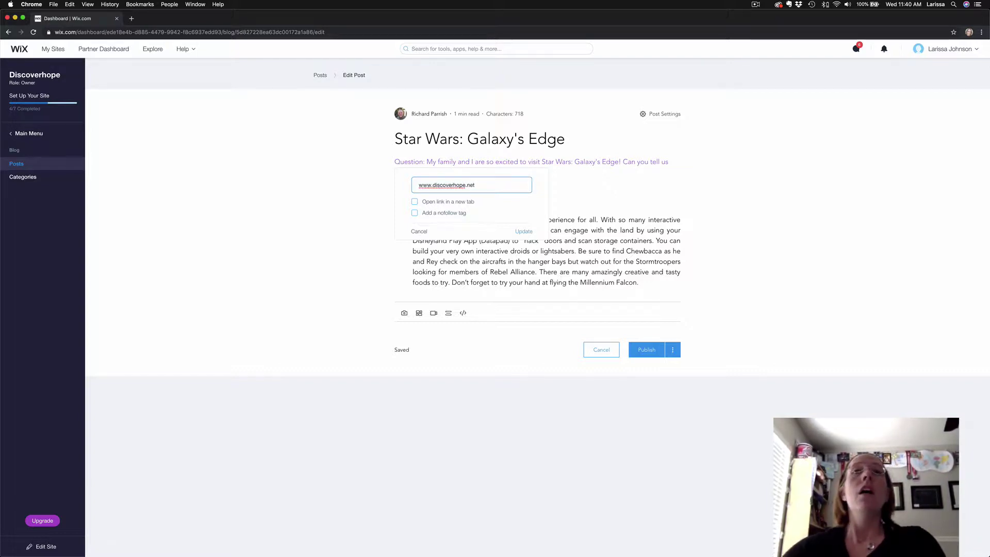
{"action": "left_click", "coordinate": [525, 231]}
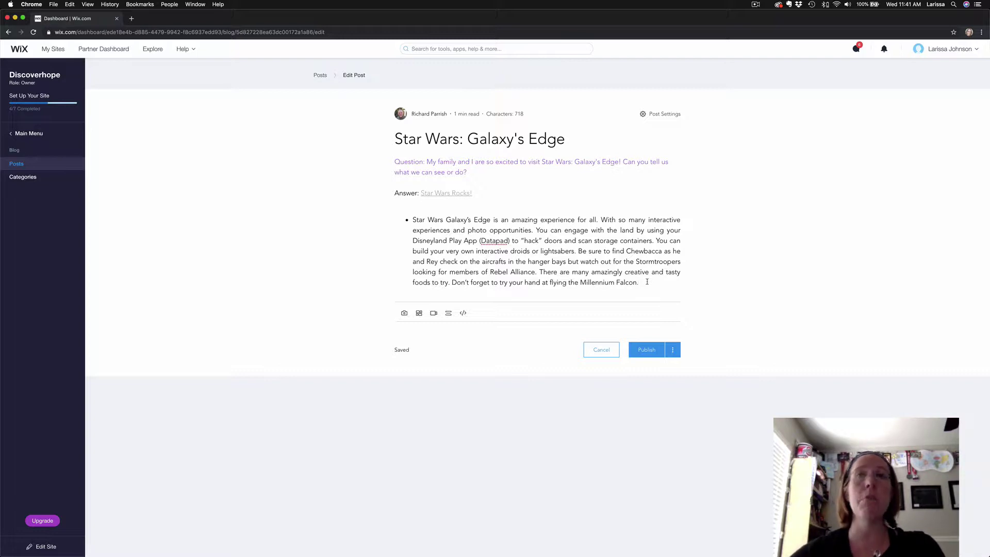
End the bulleted list after the Galaxy's Edge paragraph and start an empty line below it
{"action": "key", "text": "Return"}
{"action": "key", "text": "Return"}
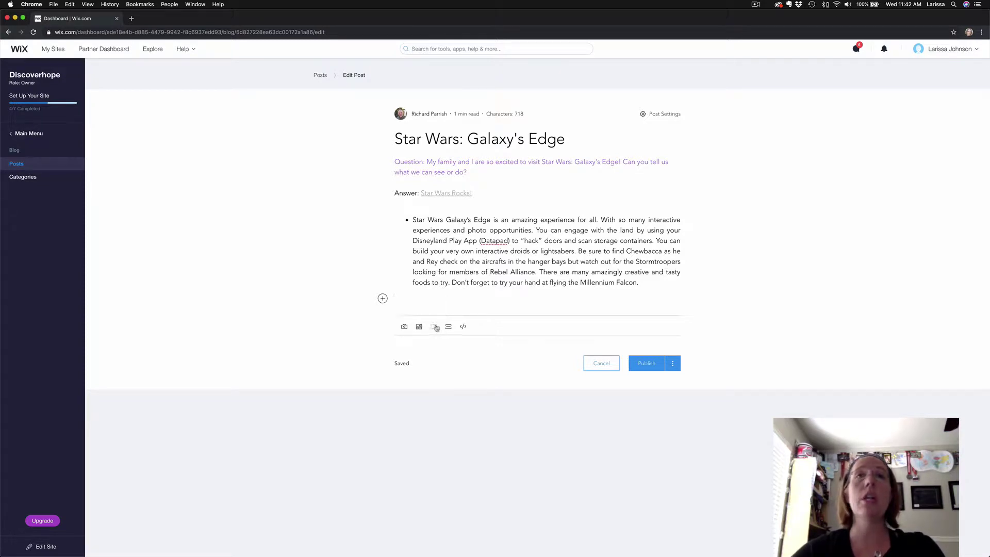
{"action": "left_click", "coordinate": [435, 327]}
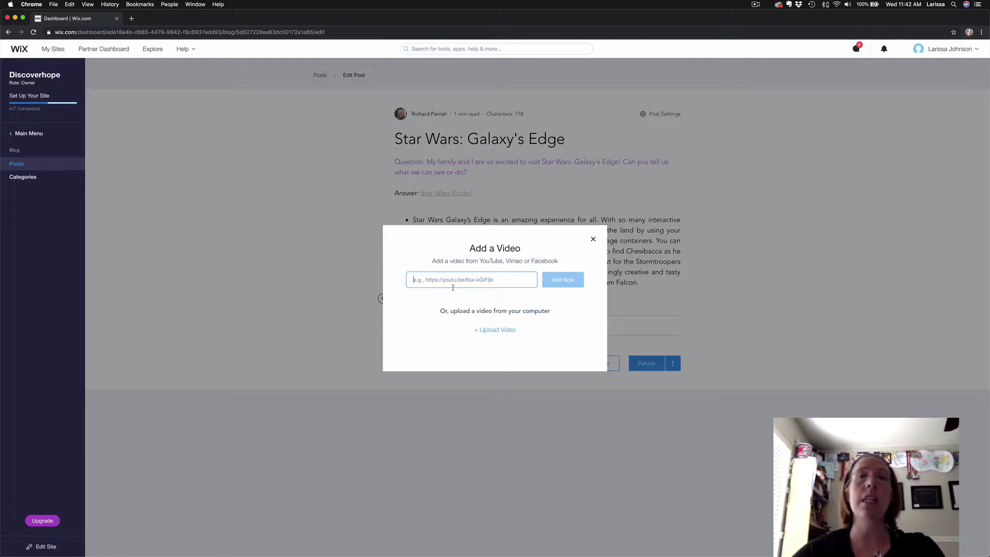
{"action": "left_click", "coordinate": [498, 331]}
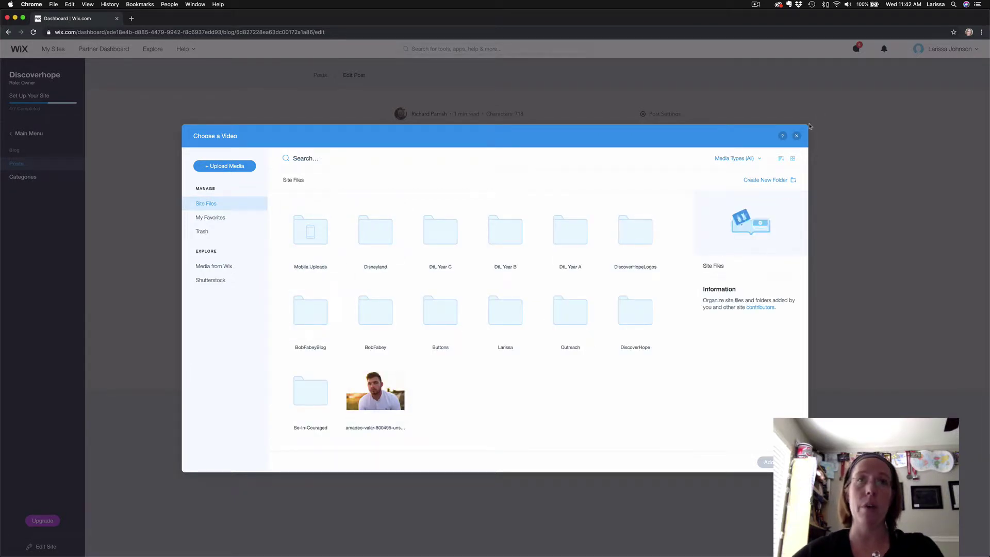
{"action": "left_click", "coordinate": [797, 137]}
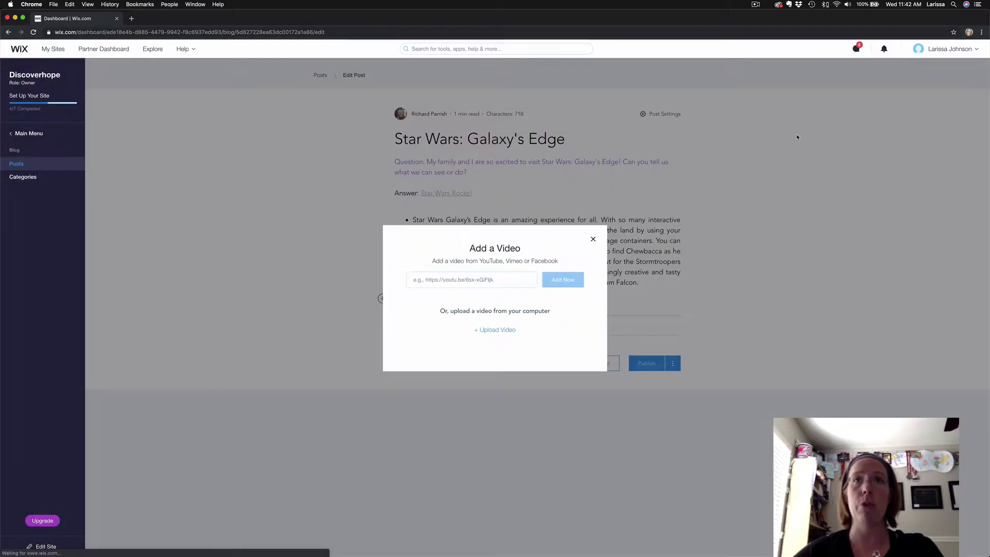
{"action": "left_click", "coordinate": [593, 239]}
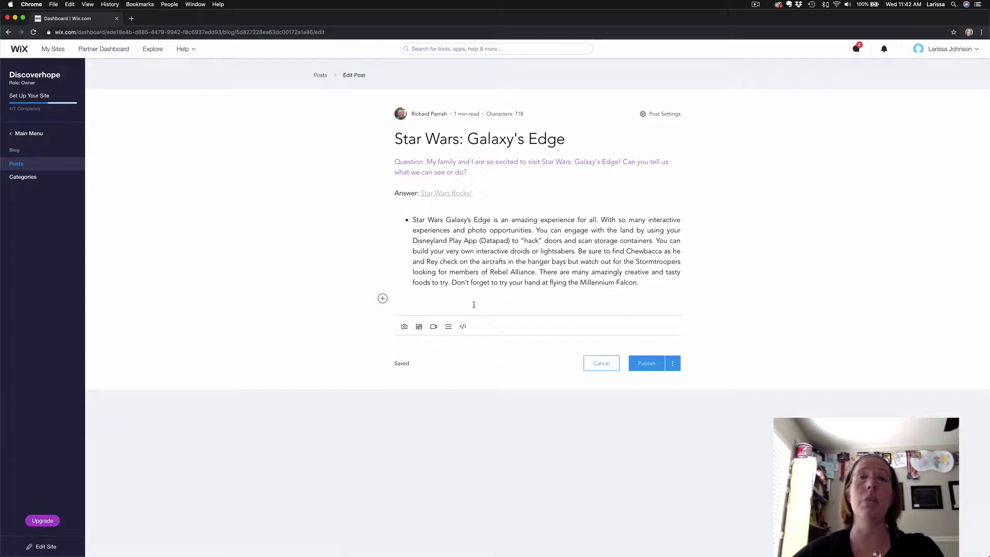
{"action": "left_click", "coordinate": [382, 300]}
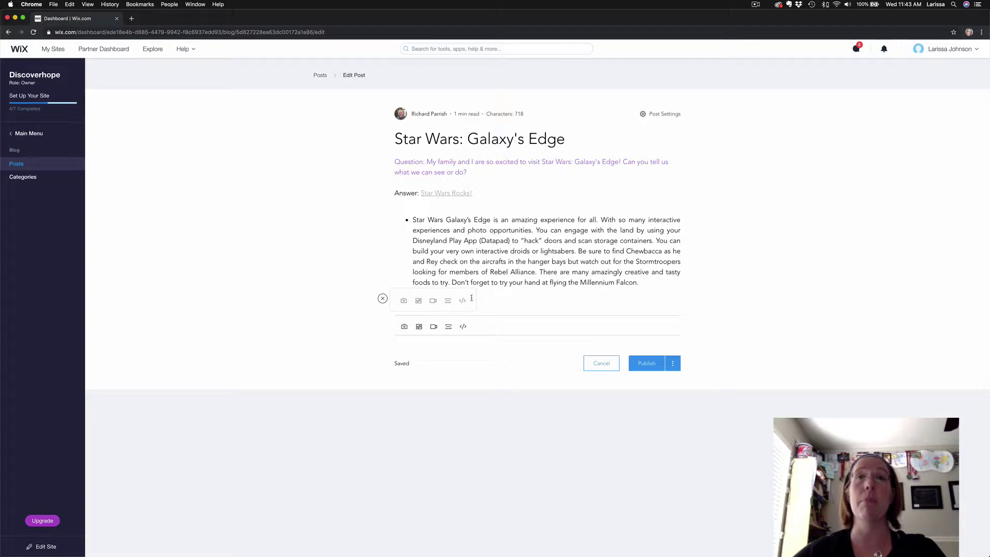
{"action": "left_click", "coordinate": [489, 303]}
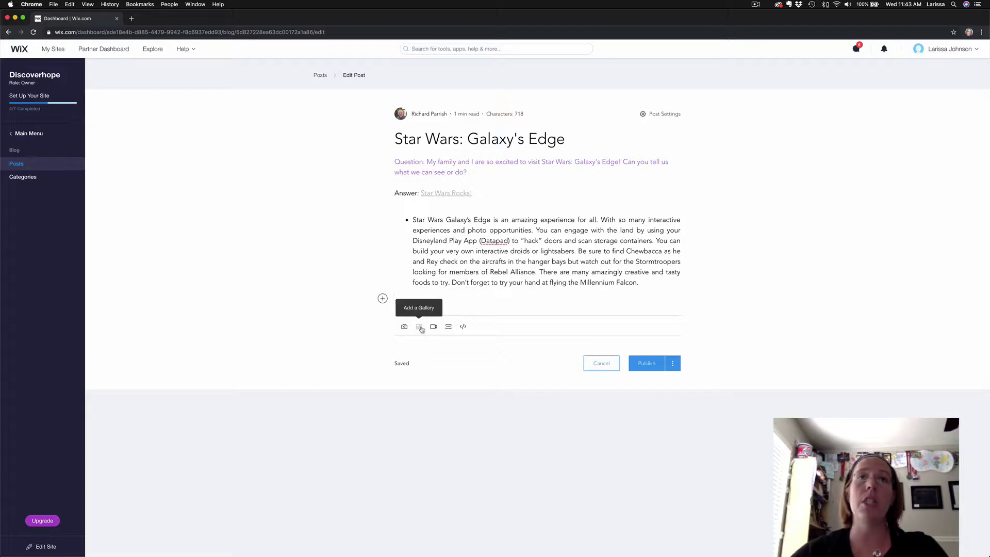
Insert a gallery below the bulleted paragraph with all six images from the Disneyland folder
{"action": "left_click", "coordinate": [420, 327]}
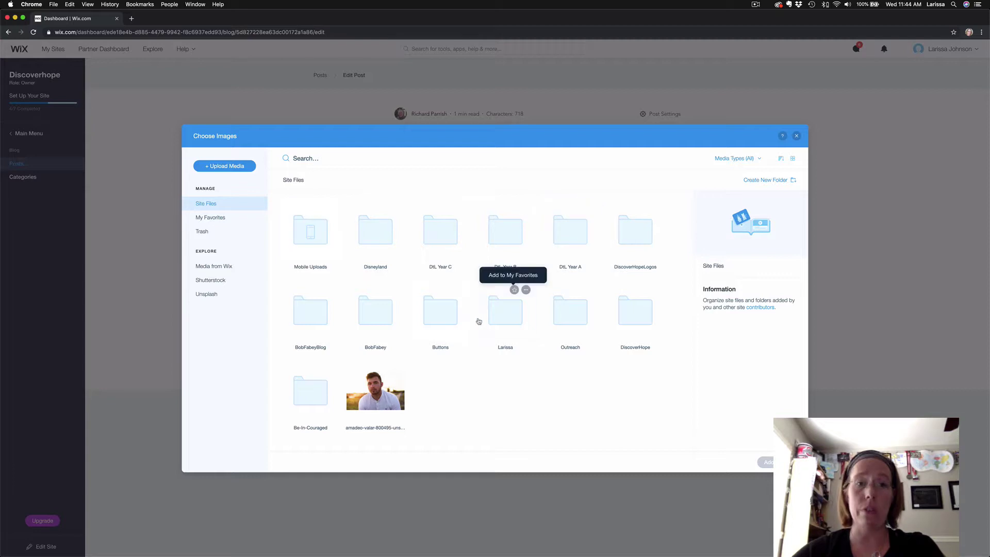
{"action": "double_click", "coordinate": [376, 234]}
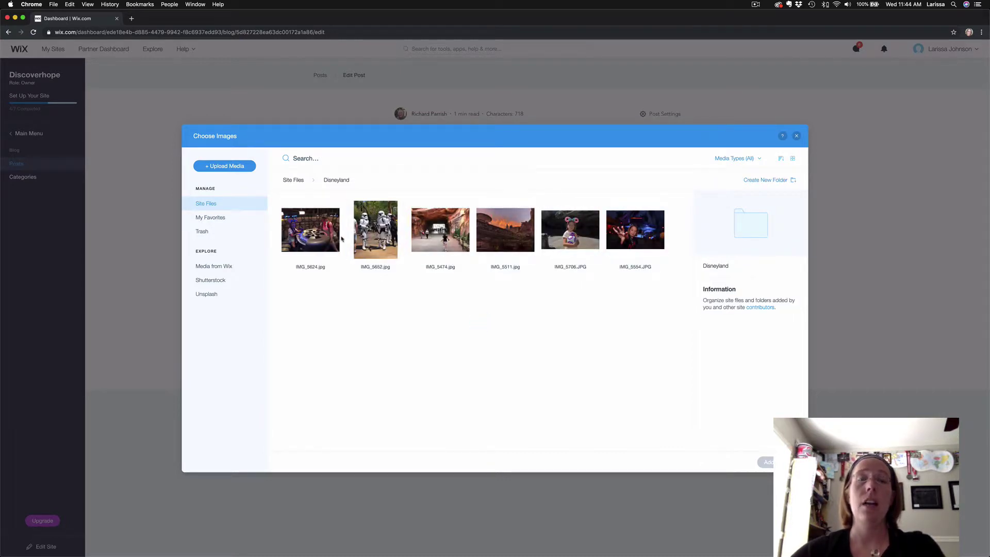
{"action": "left_click", "coordinate": [332, 239]}
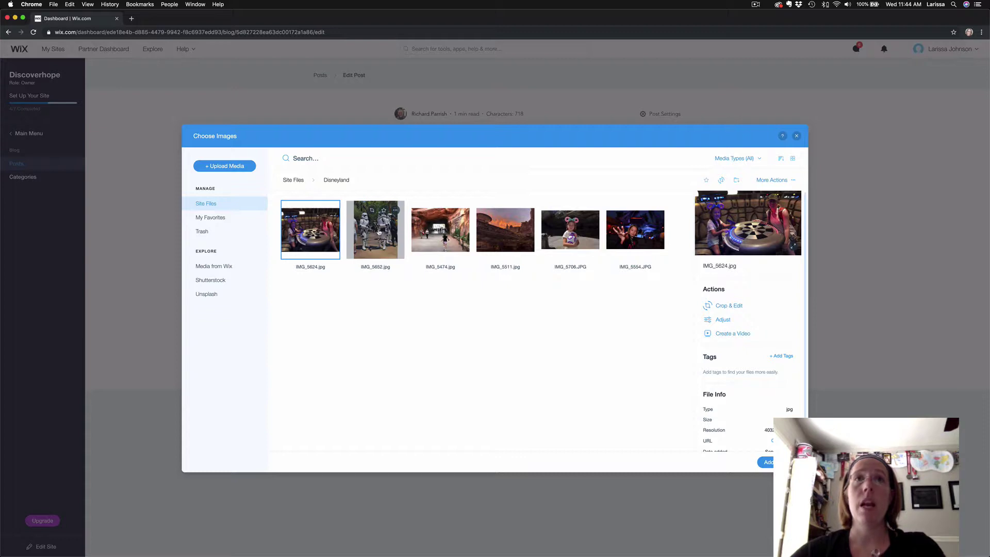
{"action": "left_click", "coordinate": [438, 231], "text": "shift"}
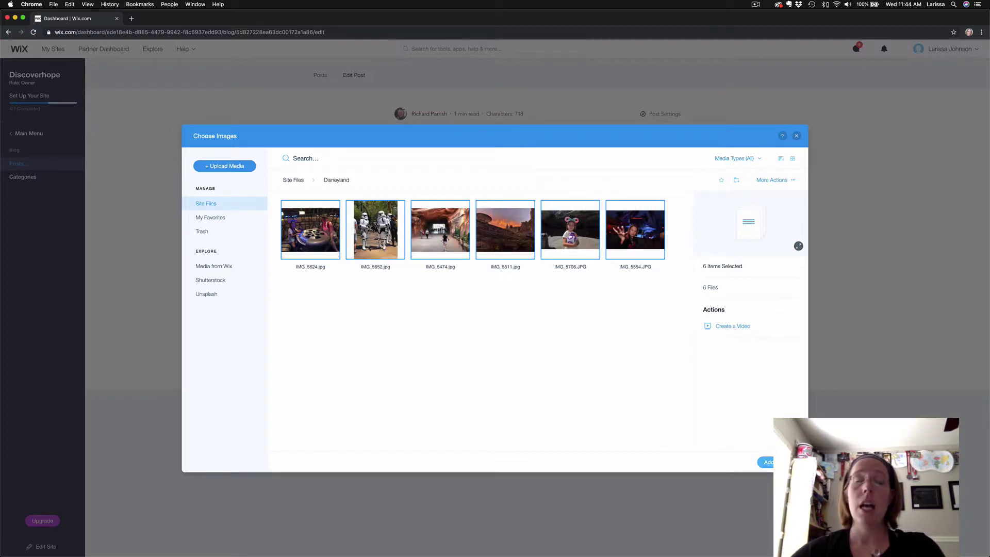
{"action": "left_click", "coordinate": [767, 462]}
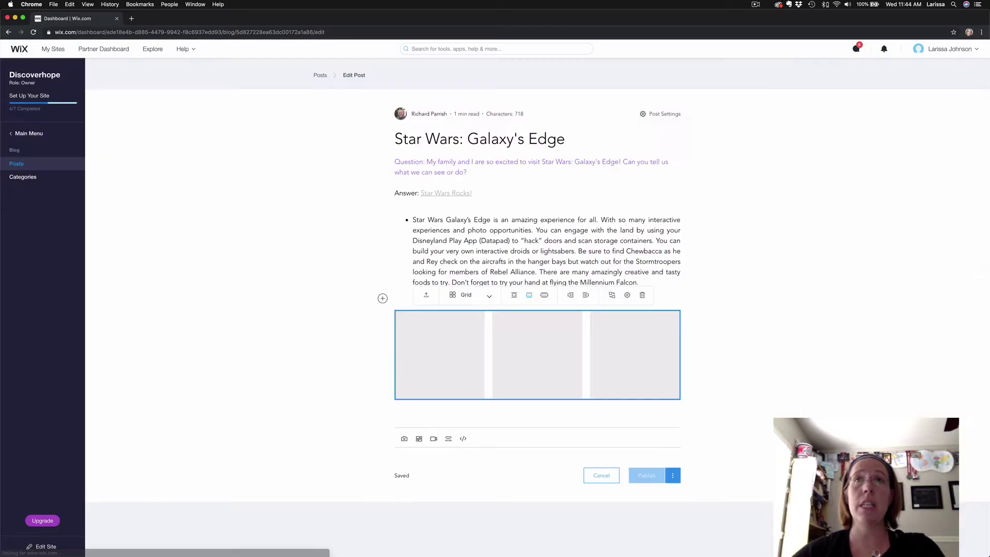
Try the gallery at a width beyond the text column, followed by the small centered size
{"action": "scroll", "coordinate": [661, 389], "scroll_direction": "down", "scroll_amount": 2}
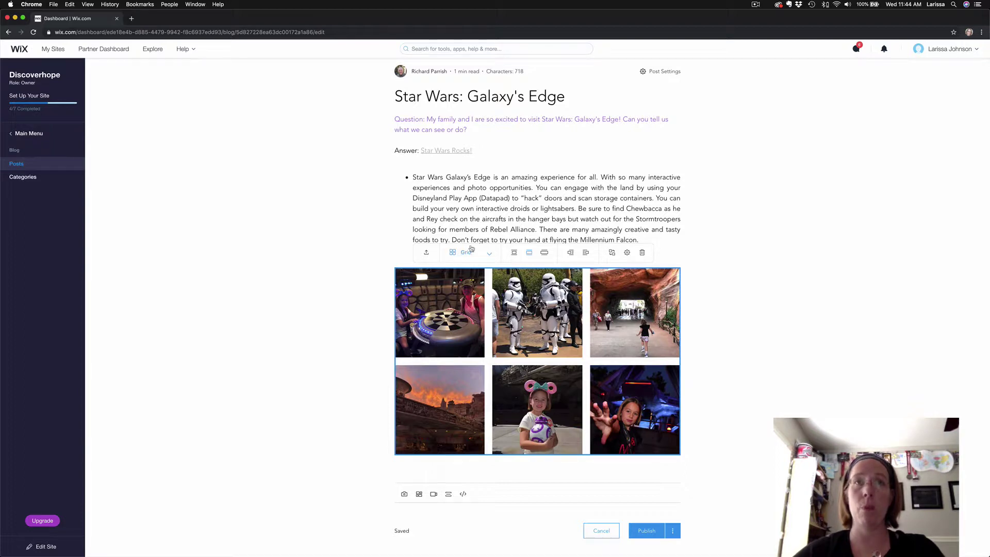
{"action": "left_click", "coordinate": [490, 255]}
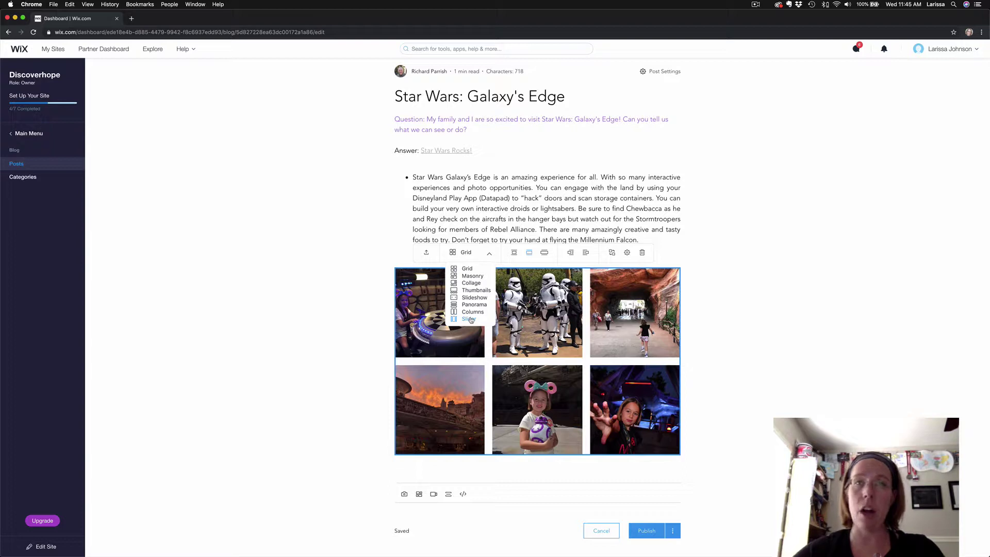
{"action": "left_click", "coordinate": [491, 253]}
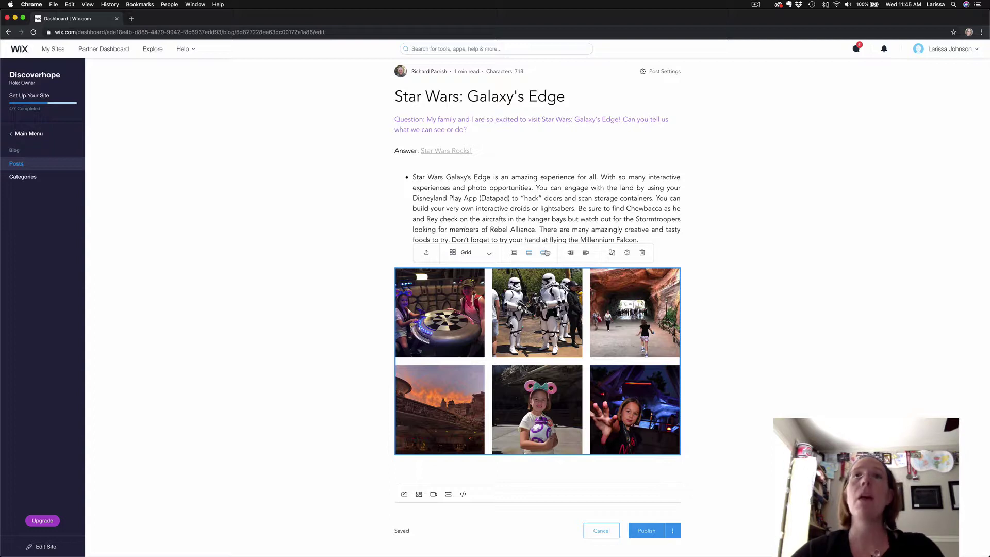
{"action": "left_click", "coordinate": [546, 253]}
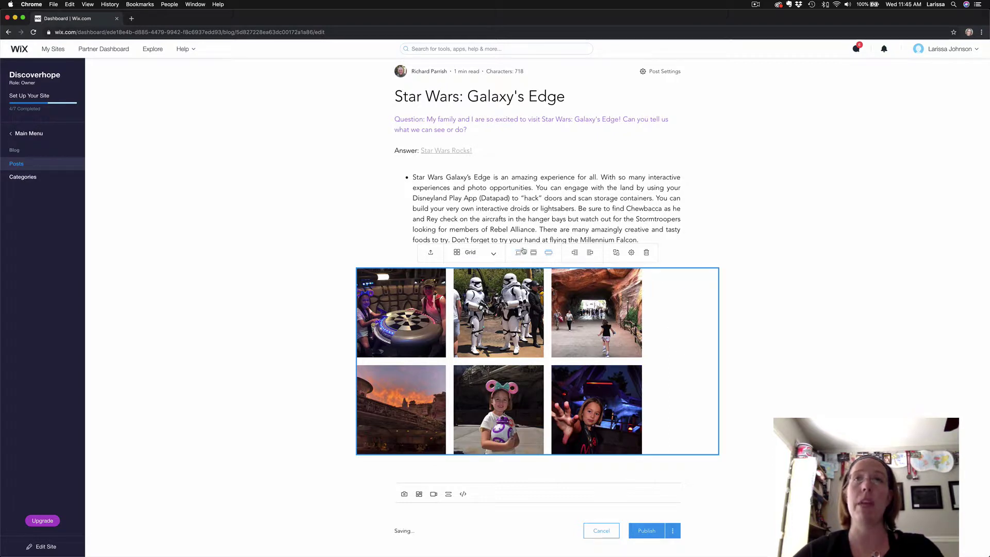
{"action": "left_click", "coordinate": [518, 252]}
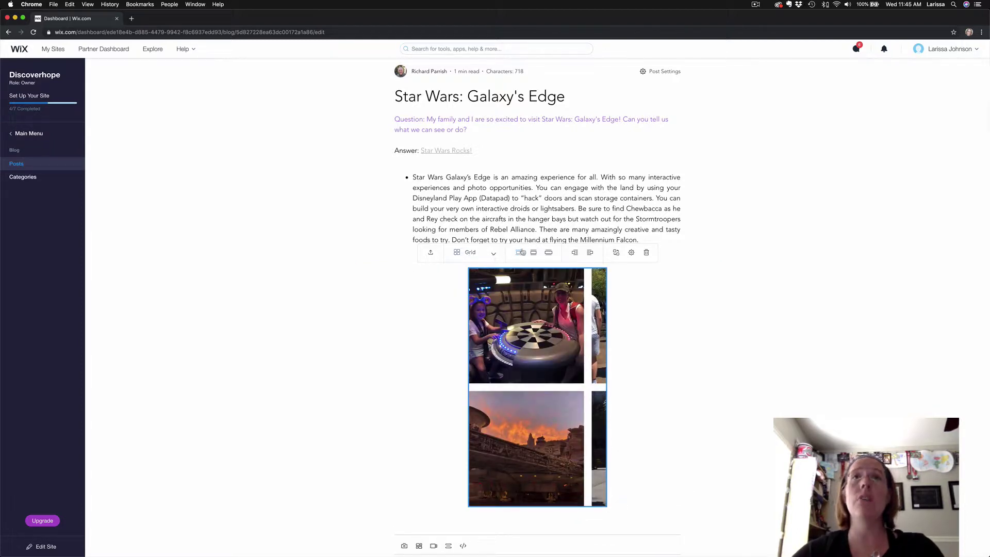
Reapply the Grid layout to the small image gallery
{"action": "left_click", "coordinate": [491, 253]}
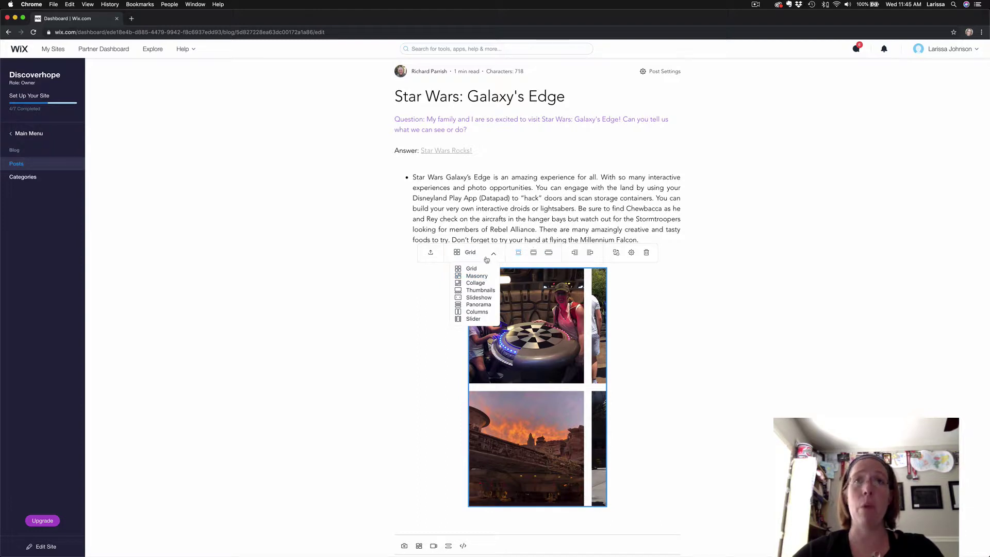
{"action": "left_click", "coordinate": [492, 255]}
{"action": "left_click", "coordinate": [492, 255]}
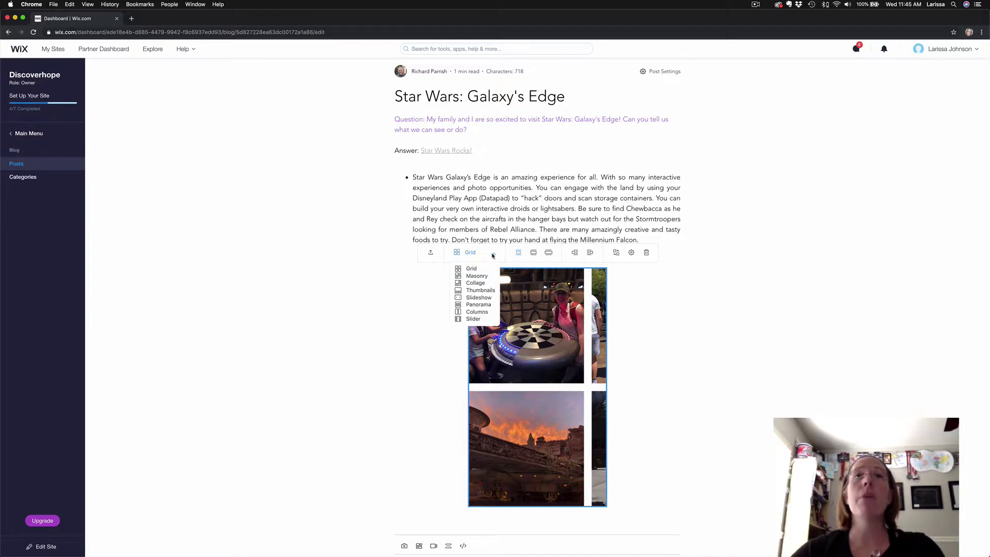
{"action": "left_click", "coordinate": [473, 269]}
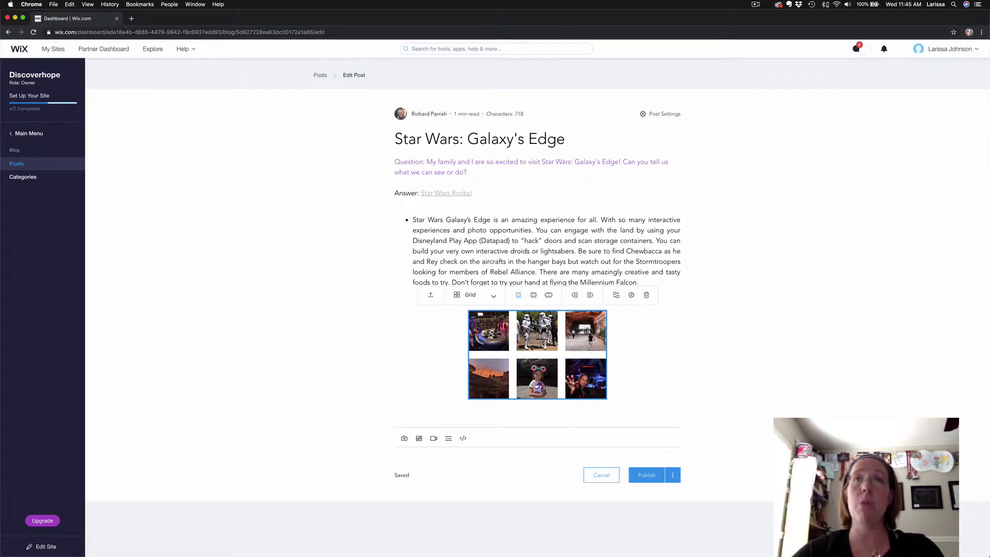
Set the gallery to the text column's width, trying a right alignment before restoring that width
{"action": "left_click", "coordinate": [535, 297]}
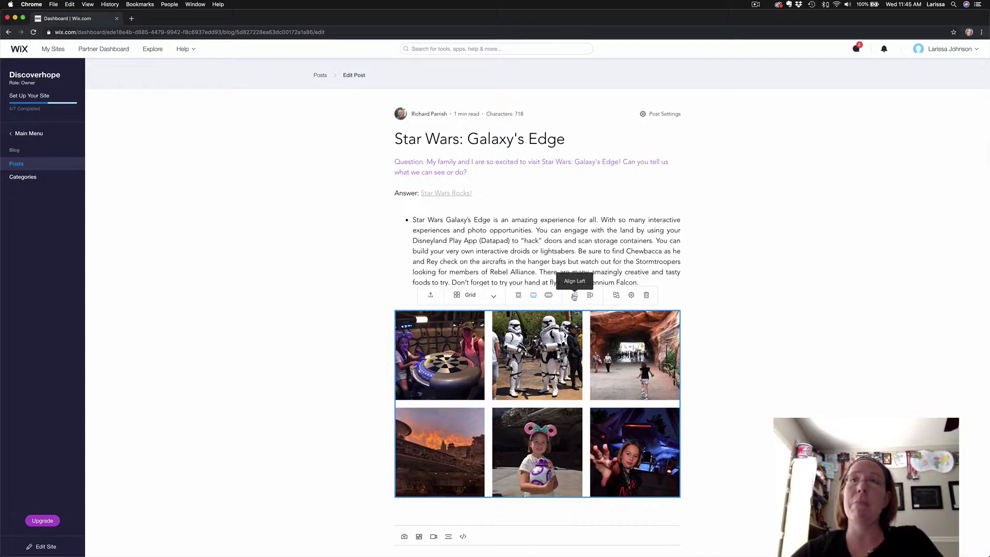
{"action": "left_click", "coordinate": [590, 296]}
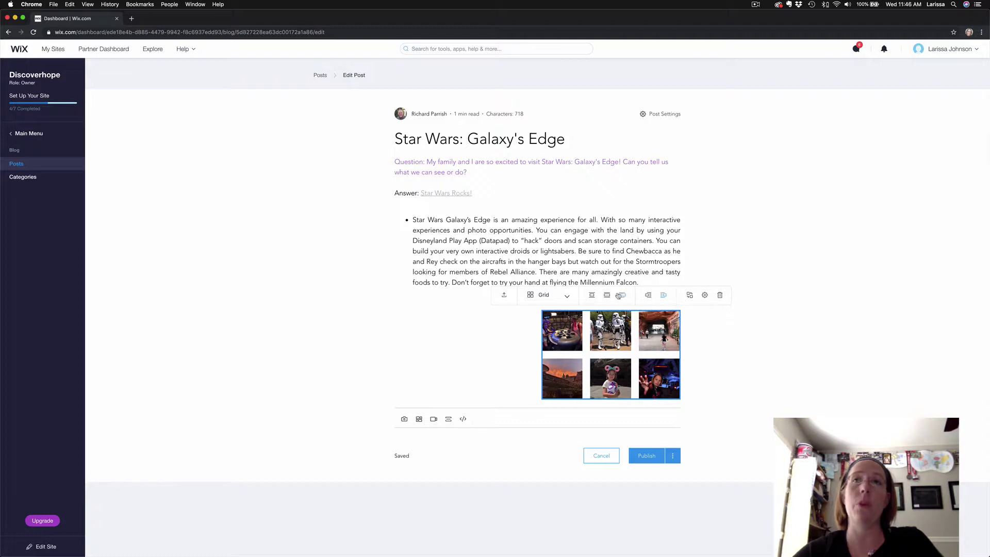
{"action": "left_click", "coordinate": [608, 296]}
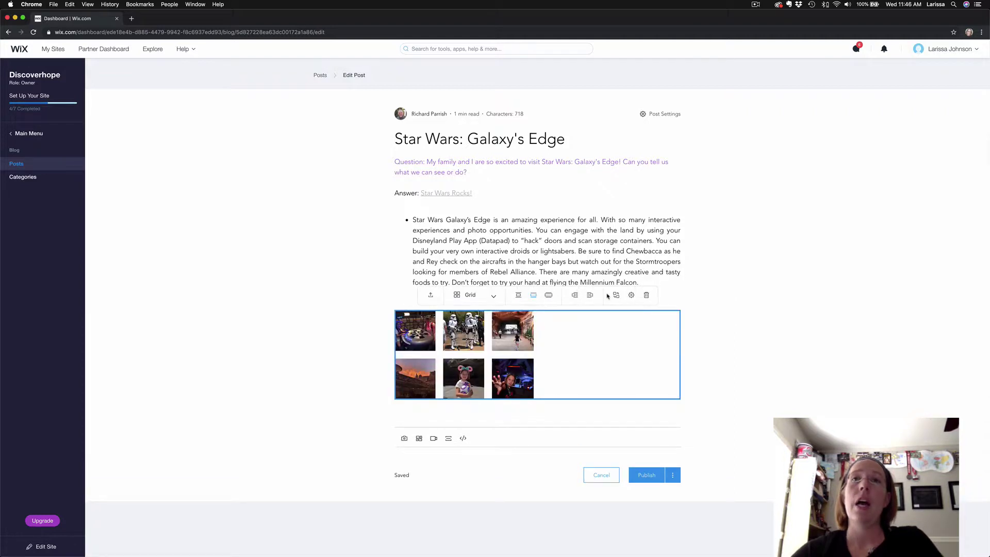
Fit the gallery to the text column's width and reorder its images, with the reaching girl first and the sunset second
{"action": "left_click", "coordinate": [533, 296]}
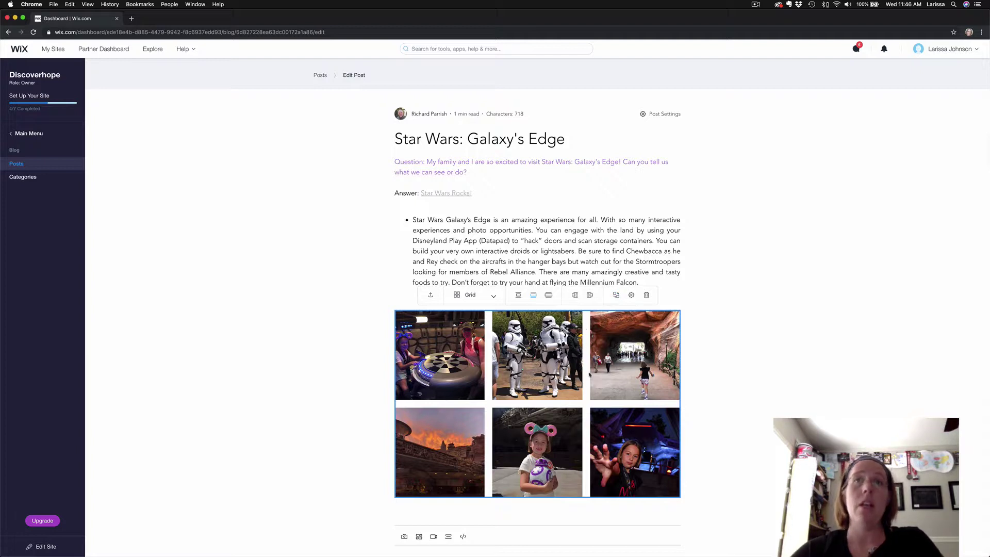
{"action": "left_click", "coordinate": [617, 295]}
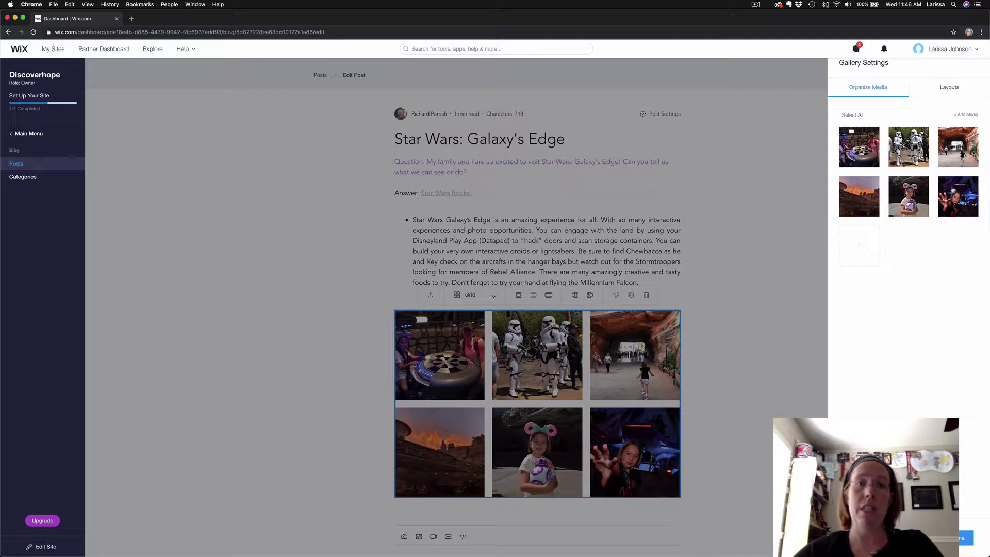
{"action": "left_click_drag", "start_coordinate": [958, 198], "coordinate": [860, 148]}
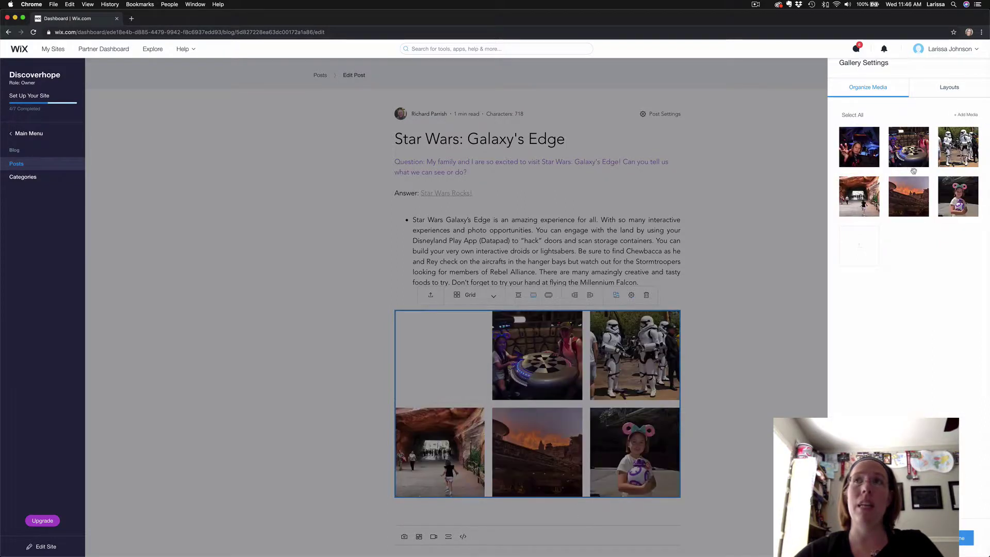
{"action": "left_click_drag", "start_coordinate": [866, 196], "coordinate": [909, 146]}
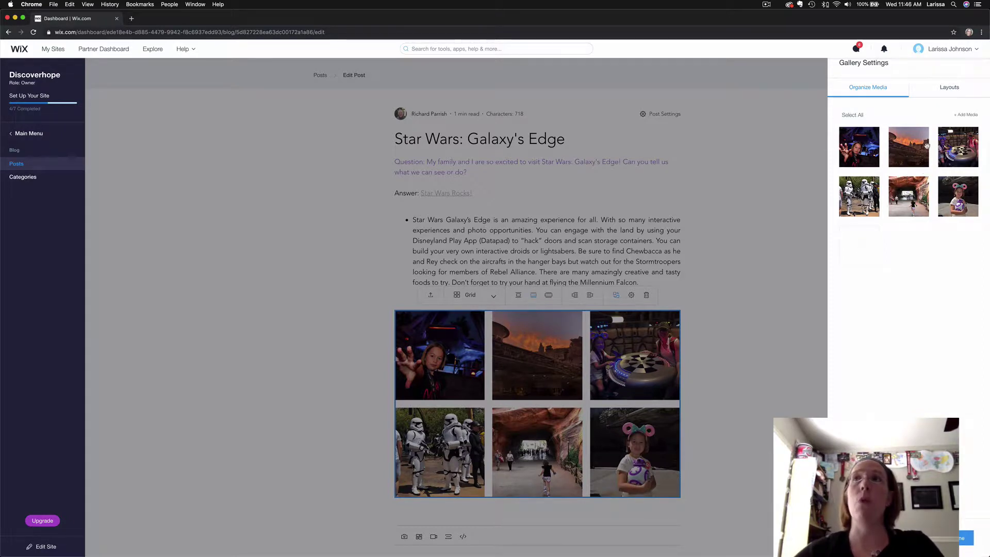
Try the gallery's grid layout with 2, 3 and 5 images per row
{"action": "left_click", "coordinate": [948, 87]}
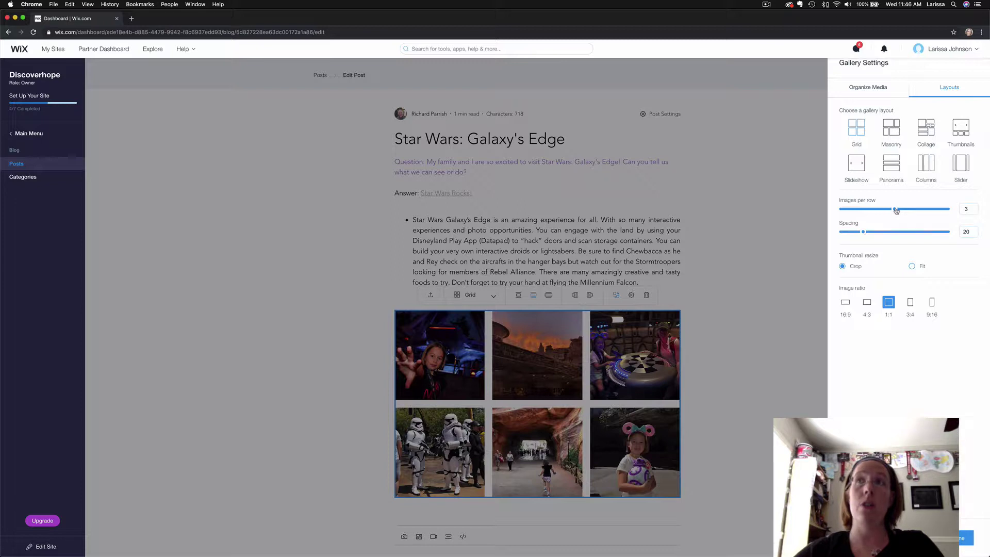
{"action": "left_click_drag", "start_coordinate": [896, 209], "coordinate": [867, 209]}
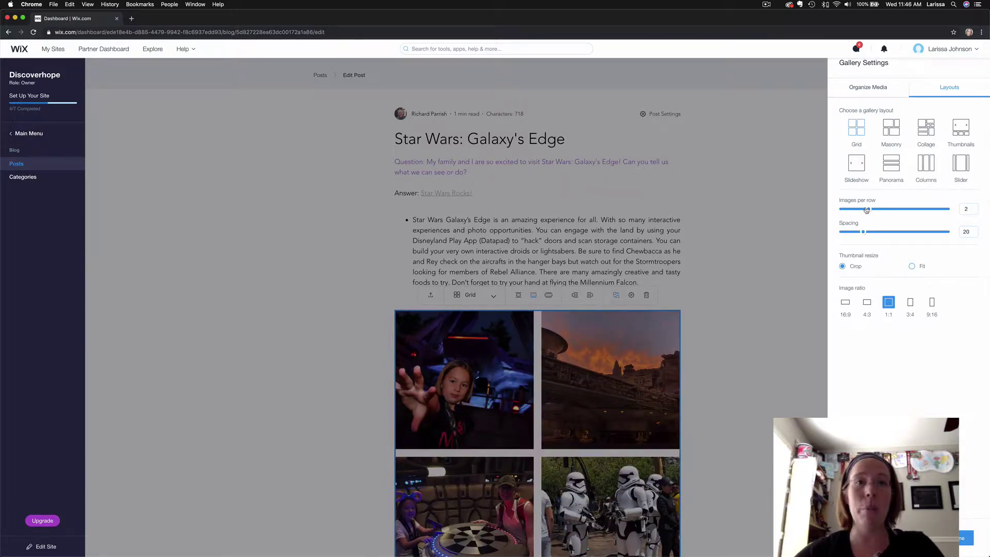
{"action": "left_click_drag", "start_coordinate": [867, 209], "coordinate": [888, 209]}
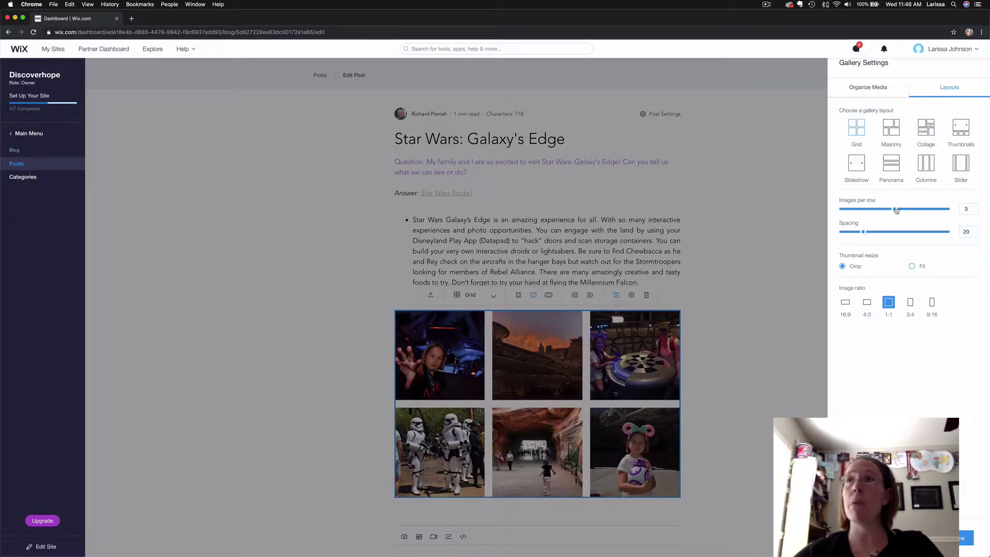
{"action": "left_click_drag", "start_coordinate": [897, 210], "coordinate": [947, 209]}
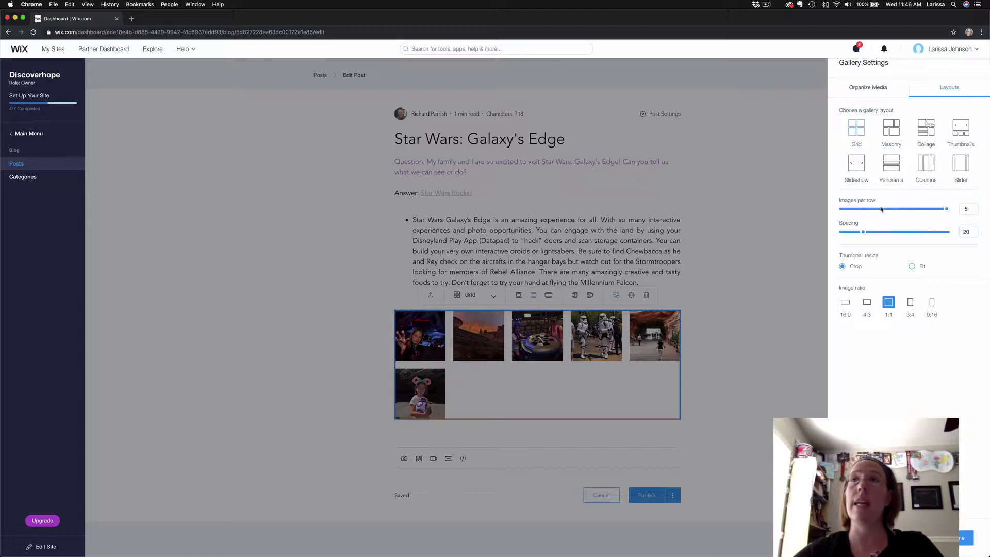
Try smaller spacing between the gallery images, using 11, 5 and 7
{"action": "left_click", "coordinate": [854, 233]}
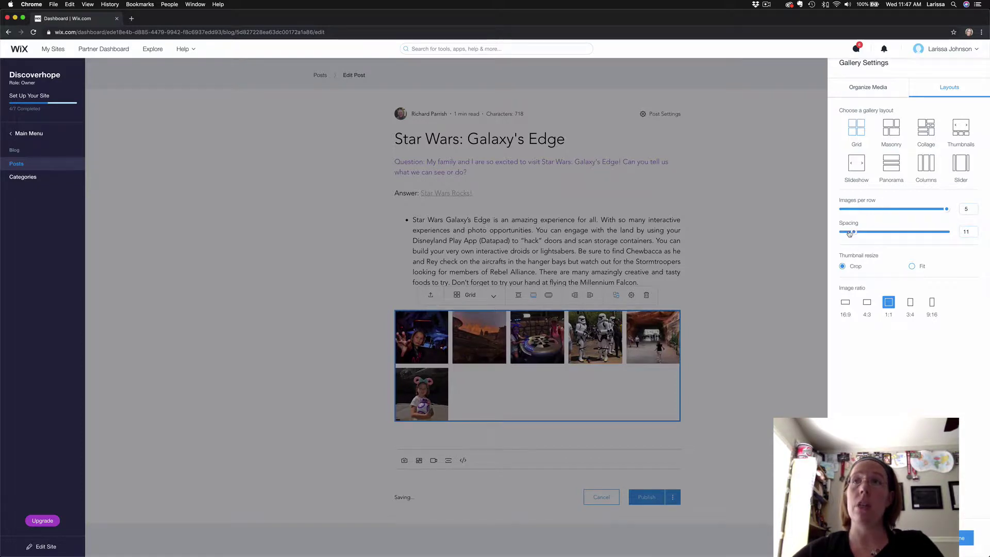
{"action": "left_click", "coordinate": [849, 233]}
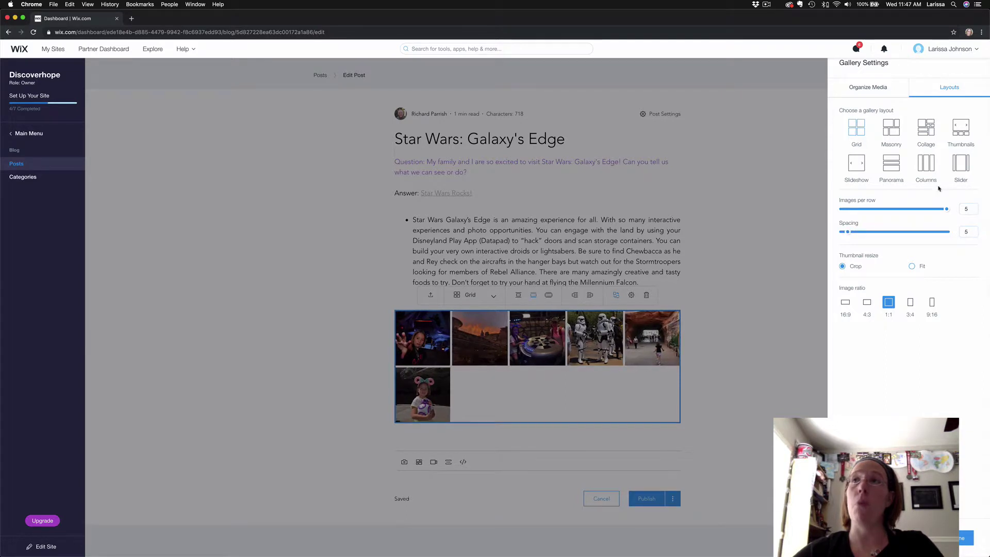
{"action": "left_click", "coordinate": [948, 209]}
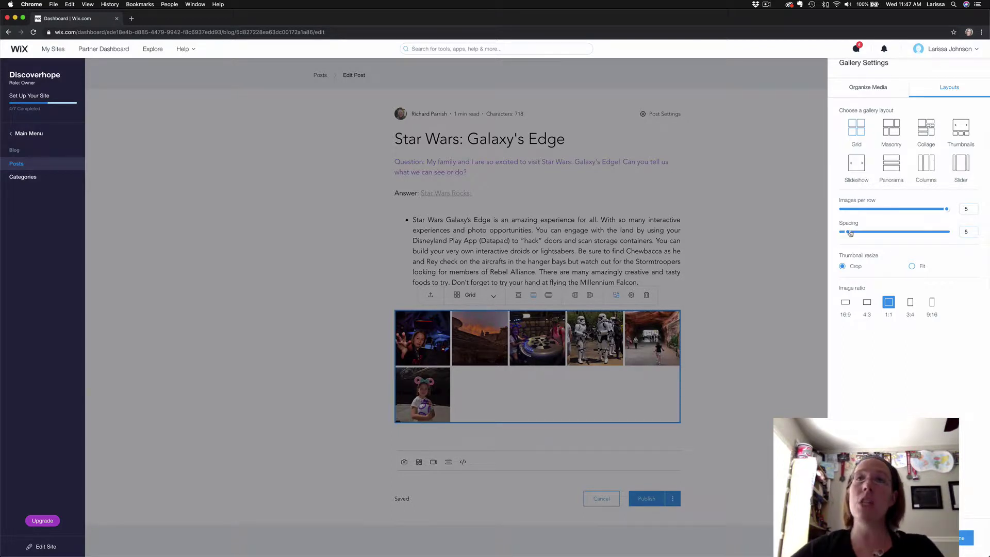
{"action": "left_click_drag", "start_coordinate": [850, 233], "coordinate": [843, 234]}
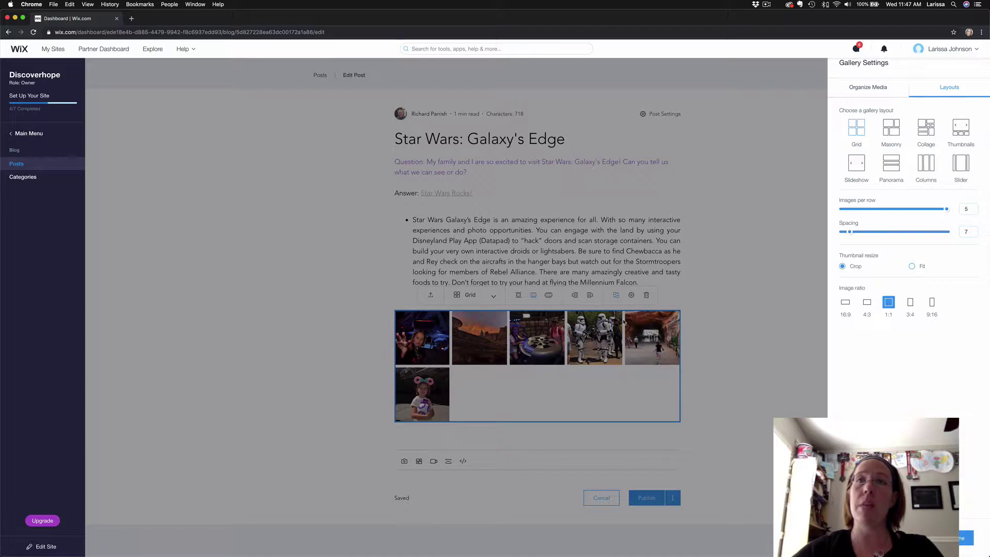
Set the gallery to 2 images per row with a spacing of 21, trying 1 image per row and a spacing of 1 first
{"action": "left_click", "coordinate": [853, 209]}
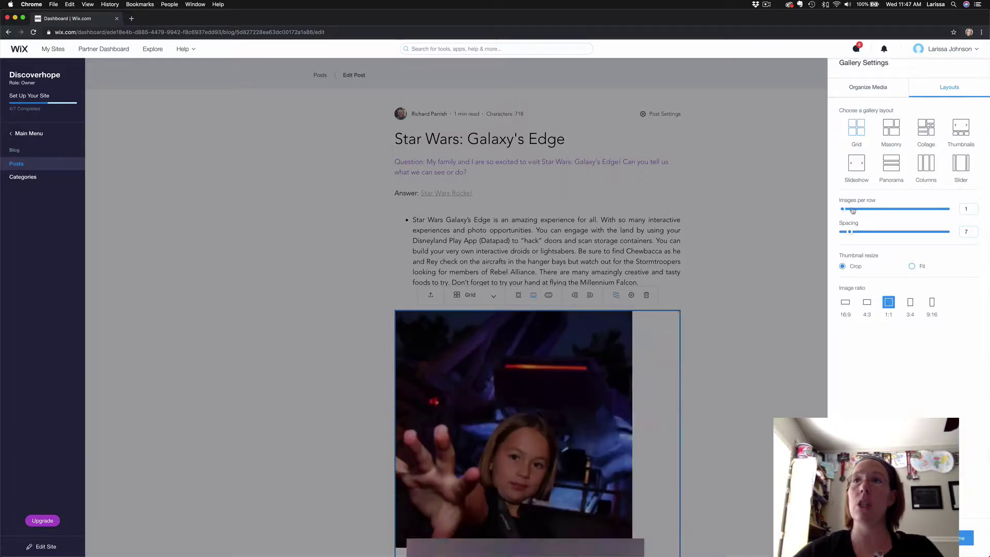
{"action": "left_click", "coordinate": [975, 208]}
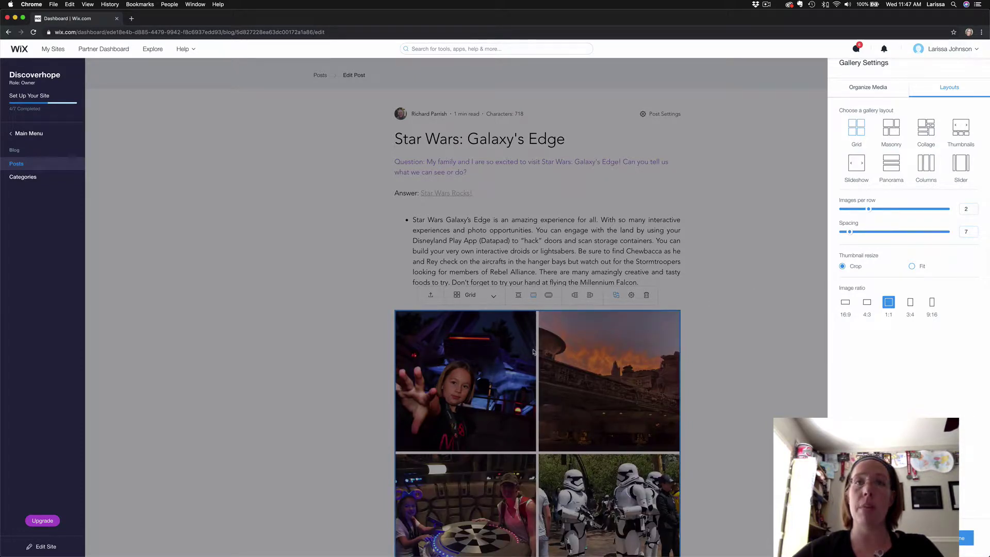
{"action": "left_click_drag", "start_coordinate": [850, 231], "coordinate": [842, 232]}
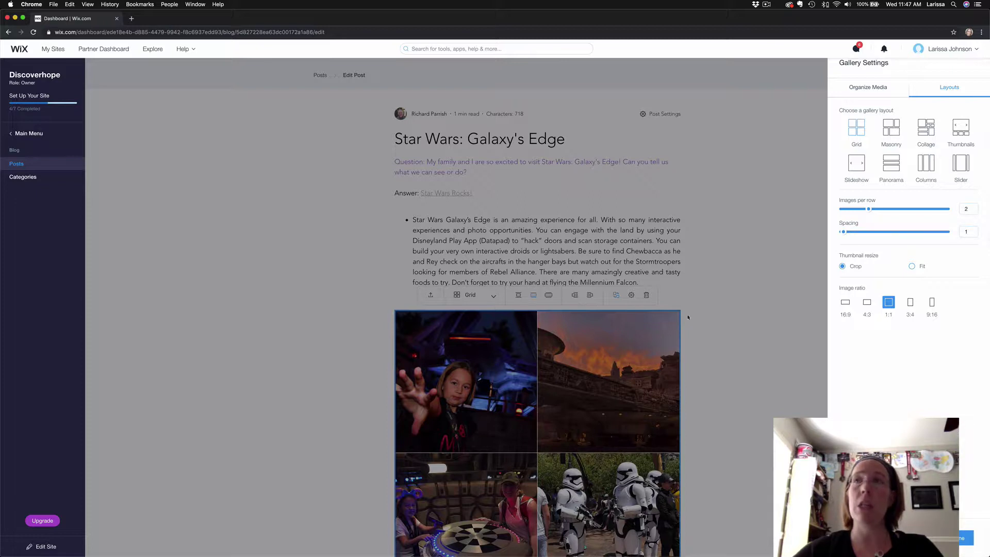
{"action": "left_click_drag", "start_coordinate": [843, 232], "coordinate": [866, 232]}
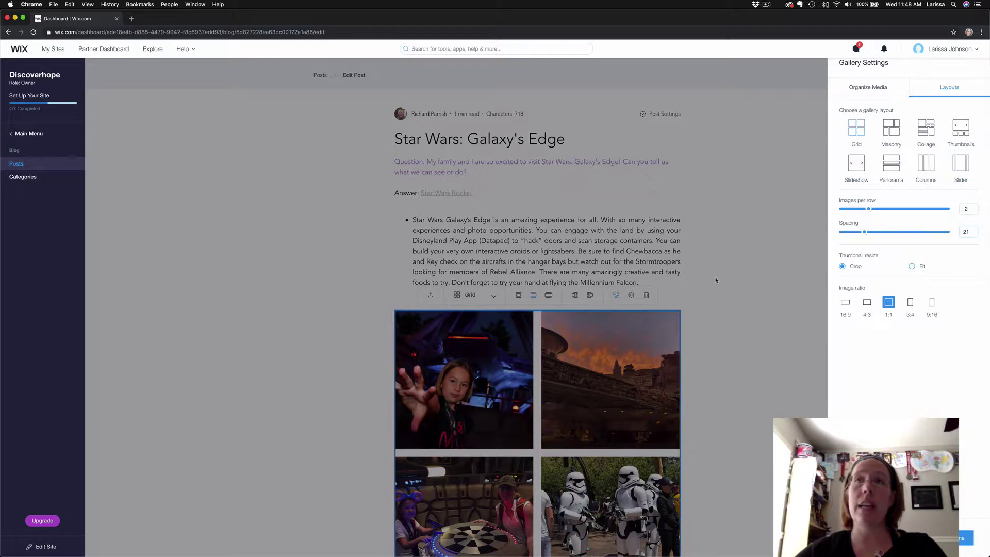
{"action": "left_click", "coordinate": [748, 242]}
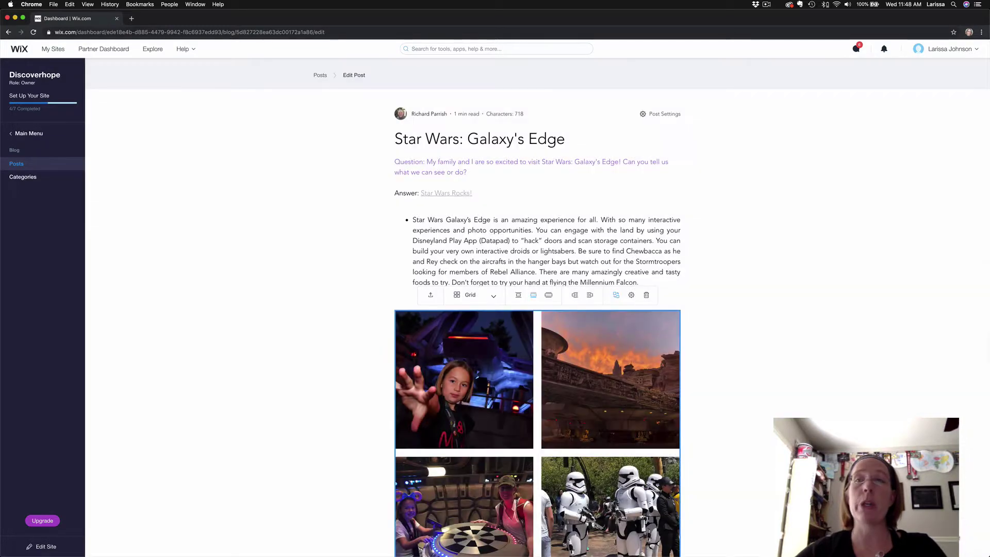
{"action": "scroll", "coordinate": [535, 339], "scroll_direction": "down", "scroll_amount": 3}
{"action": "scroll", "coordinate": [534, 339], "scroll_direction": "down", "scroll_amount": 3}
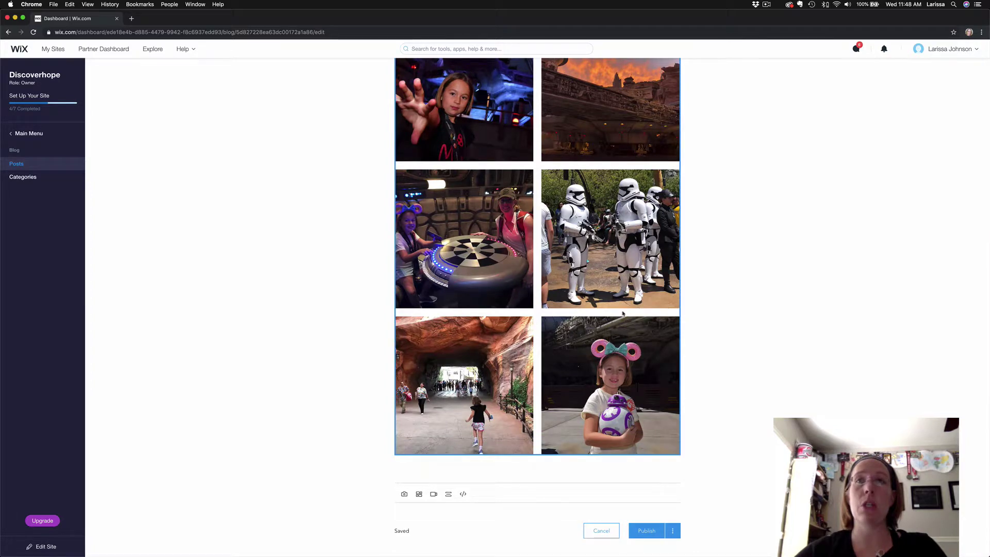
{"action": "scroll", "coordinate": [400, 185], "scroll_direction": "up", "scroll_amount": 5}
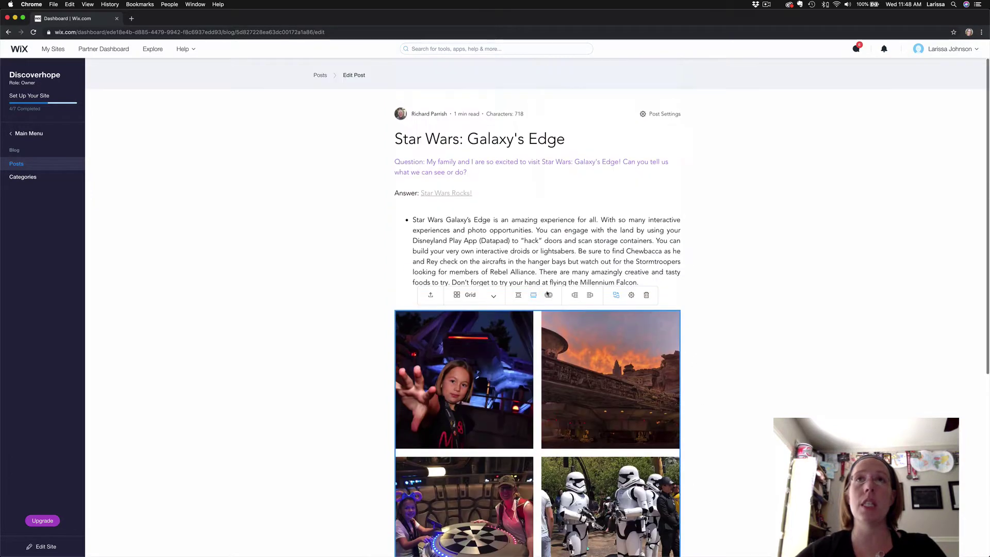
Start inserting an image on the blank line below the question, browsing the Disneyland folder of the site files
{"action": "left_click", "coordinate": [399, 185]}
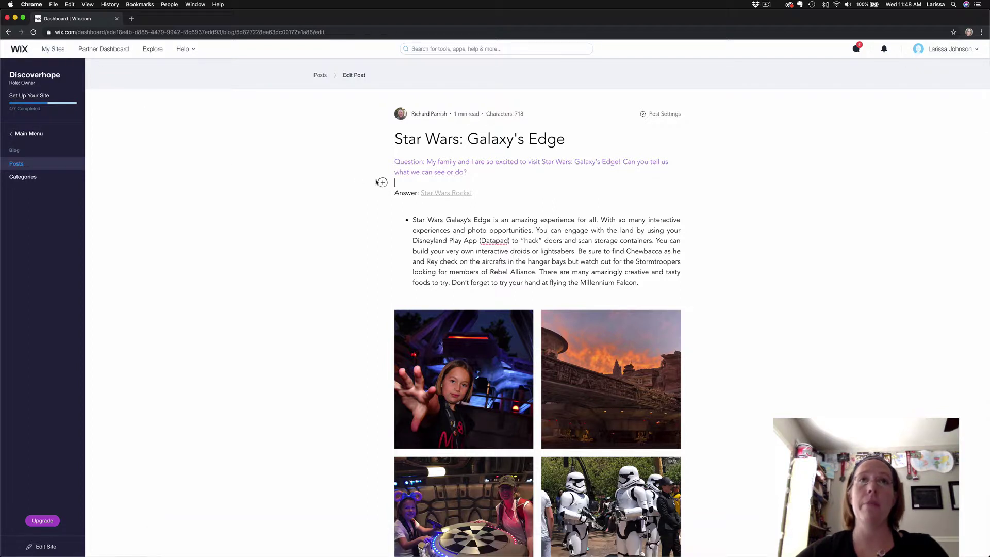
{"action": "left_click", "coordinate": [382, 183]}
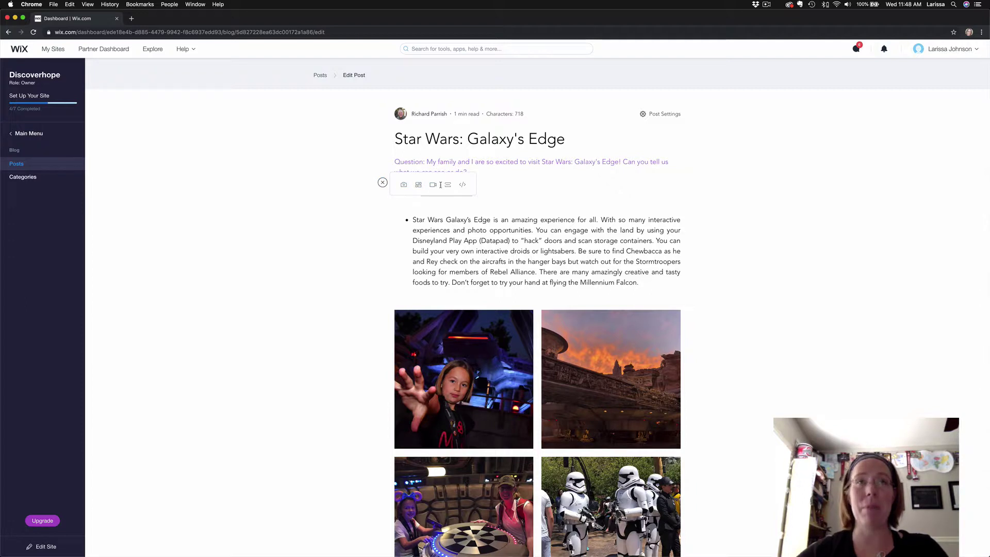
{"action": "left_click", "coordinate": [404, 186]}
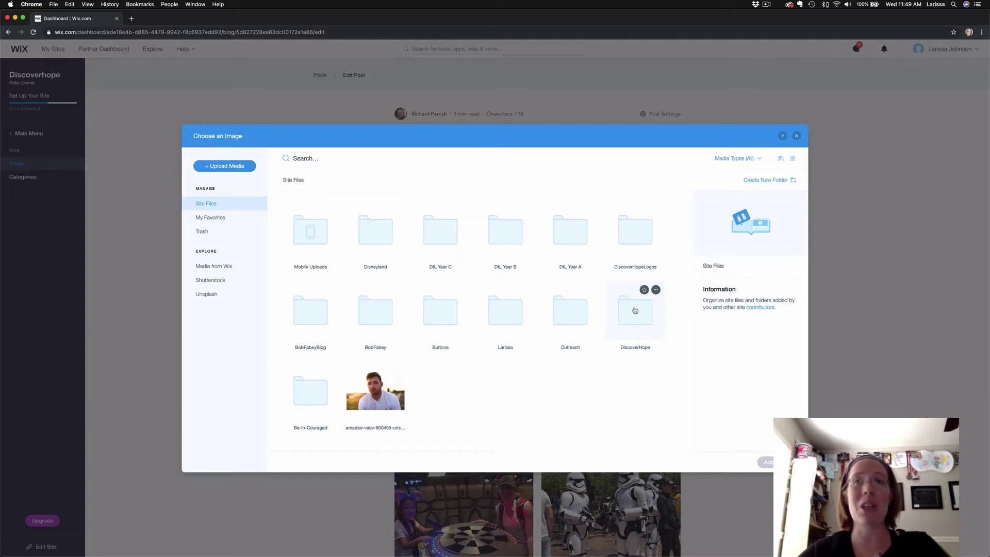
{"action": "double_click", "coordinate": [374, 235]}
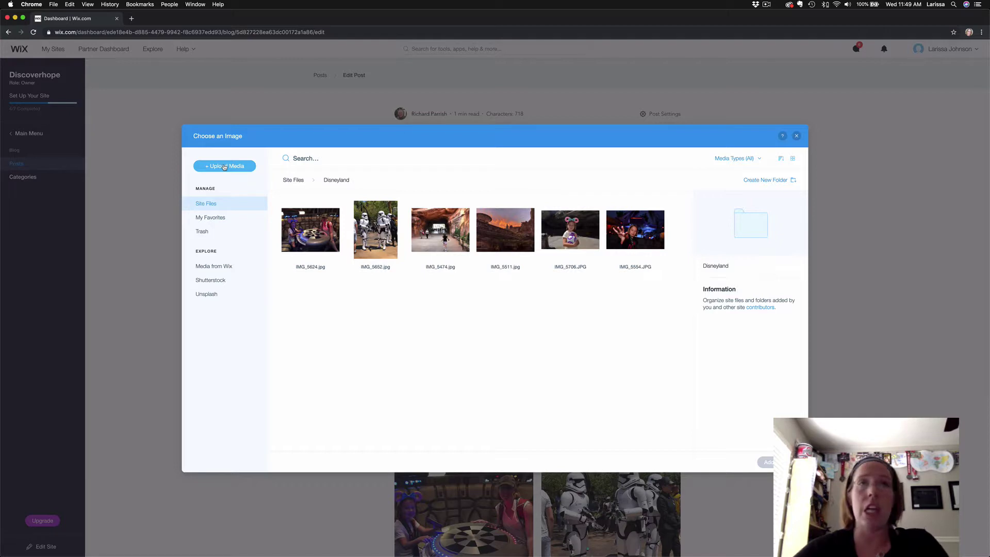
Upload IMG_5576.jpg and IMG_5676.jpg from the computer's Desktop into the Disneyland folder
{"action": "left_click", "coordinate": [224, 166]}
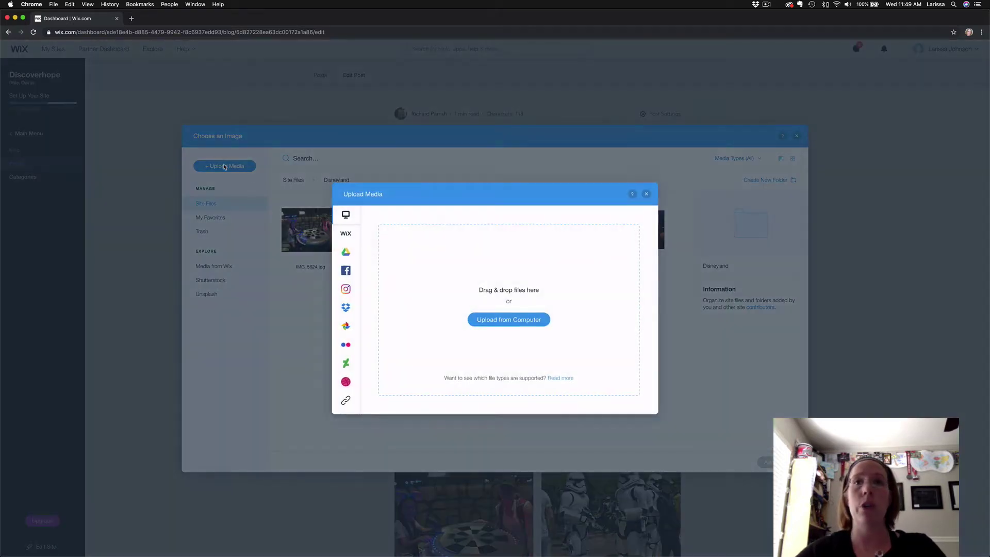
{"action": "left_click", "coordinate": [509, 320]}
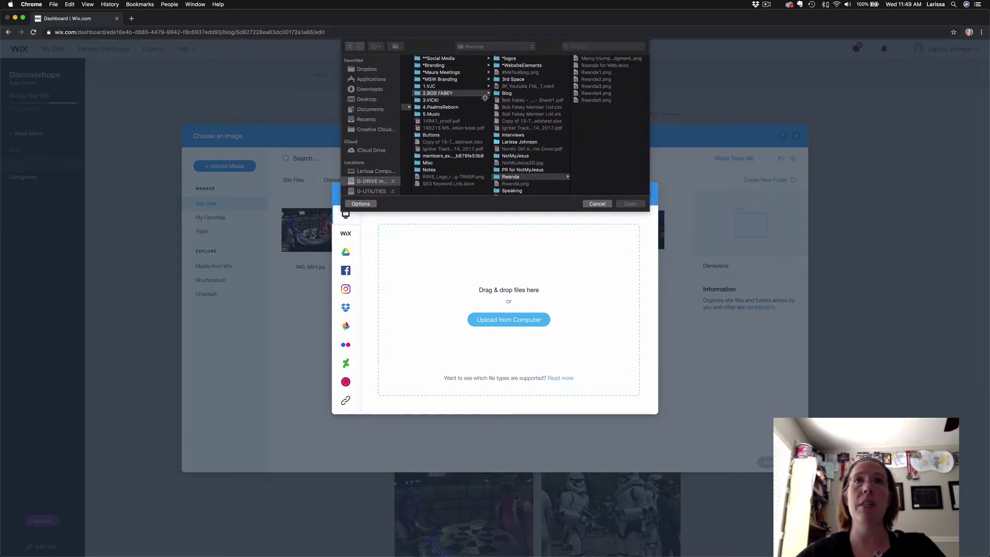
{"action": "left_click", "coordinate": [512, 47]}
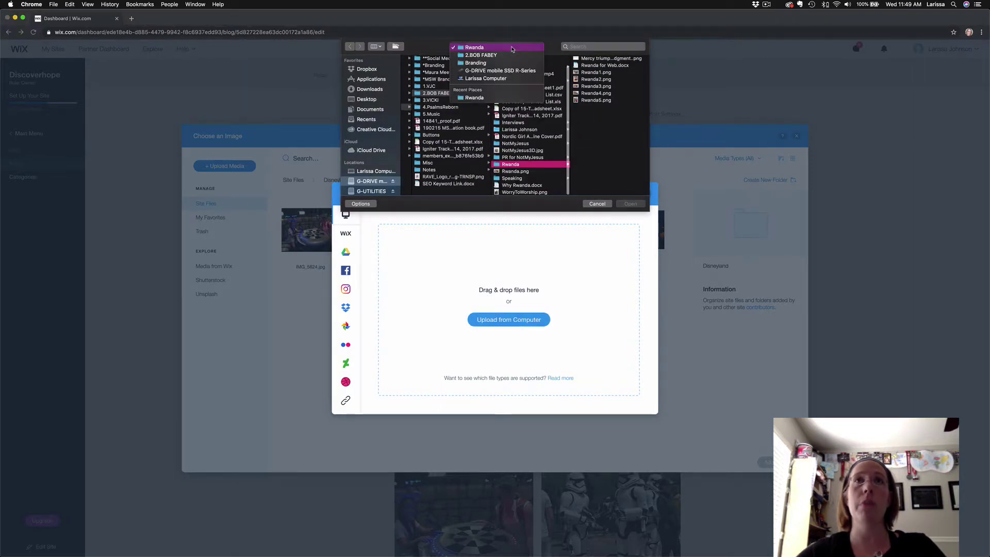
{"action": "left_click", "coordinate": [367, 101]}
{"action": "left_click", "coordinate": [367, 100]}
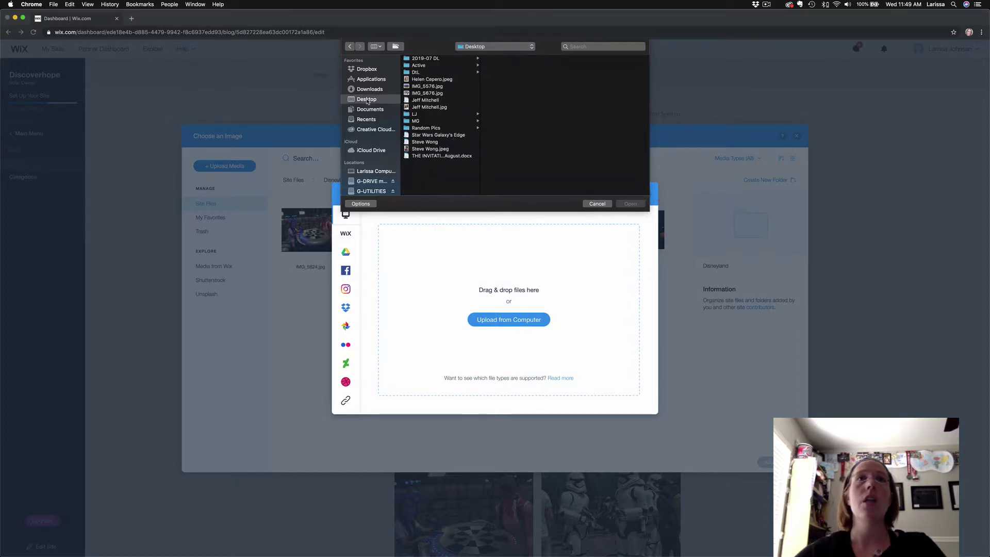
{"action": "left_click", "coordinate": [430, 87]}
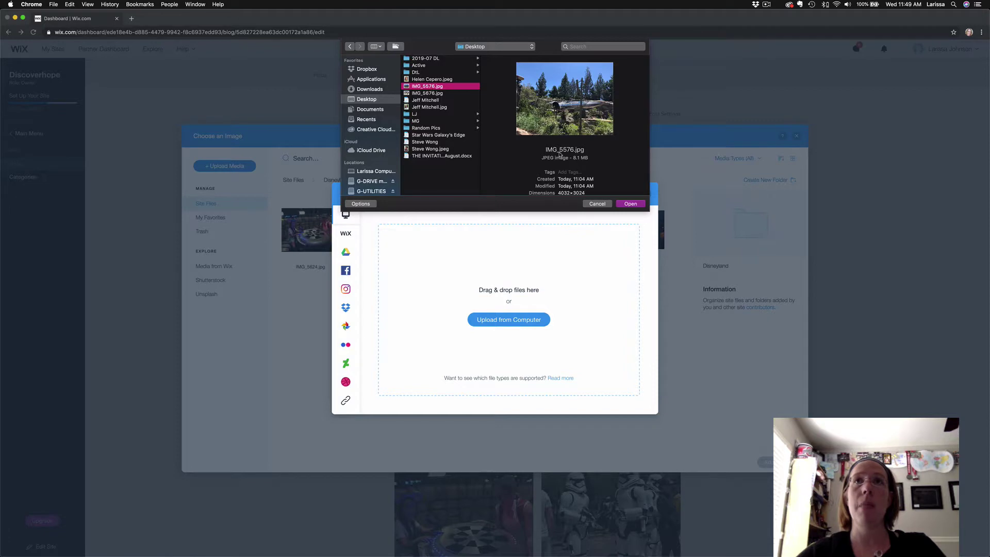
{"action": "left_click", "coordinate": [626, 203]}
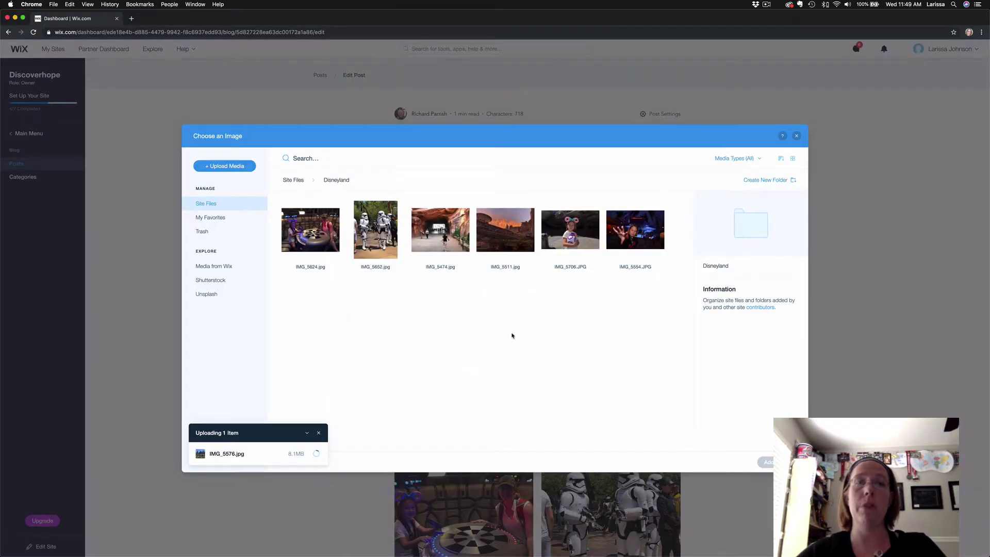
{"action": "left_click", "coordinate": [224, 167]}
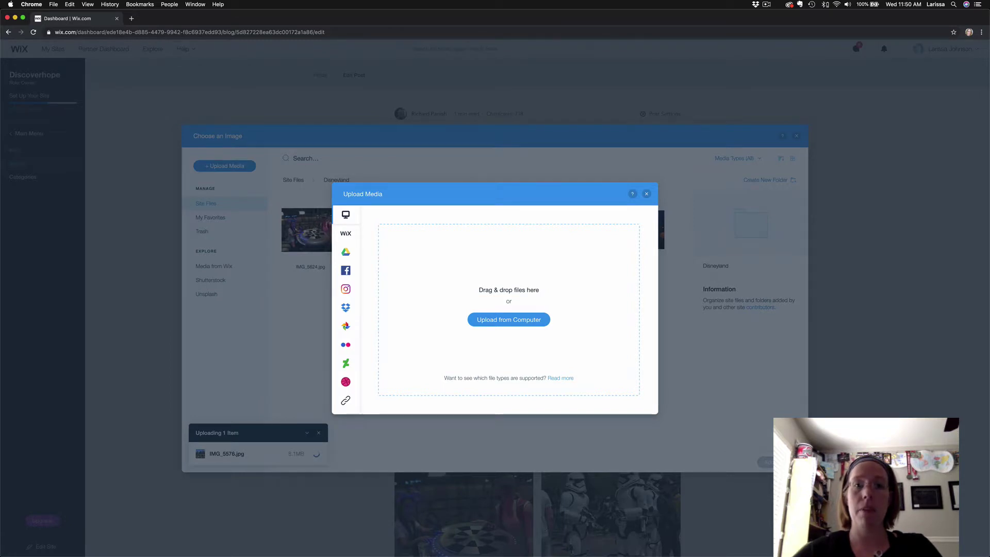
{"action": "left_click_drag", "start_coordinate": [10, 29], "coordinate": [508, 302]}
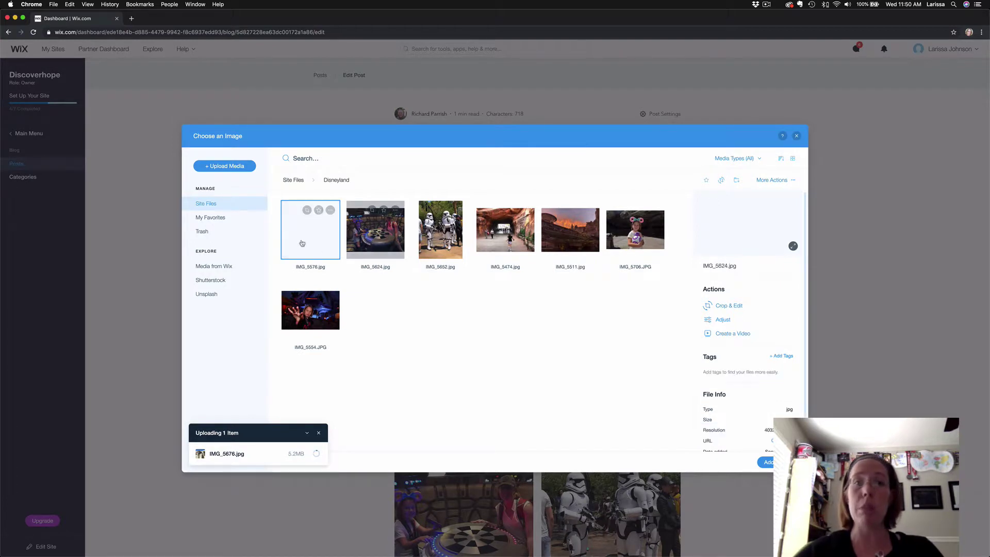
Add IMG_5576.jpg to the post between the question and the Answer line, and place the cursor just below the photo
{"action": "left_click", "coordinate": [310, 239]}
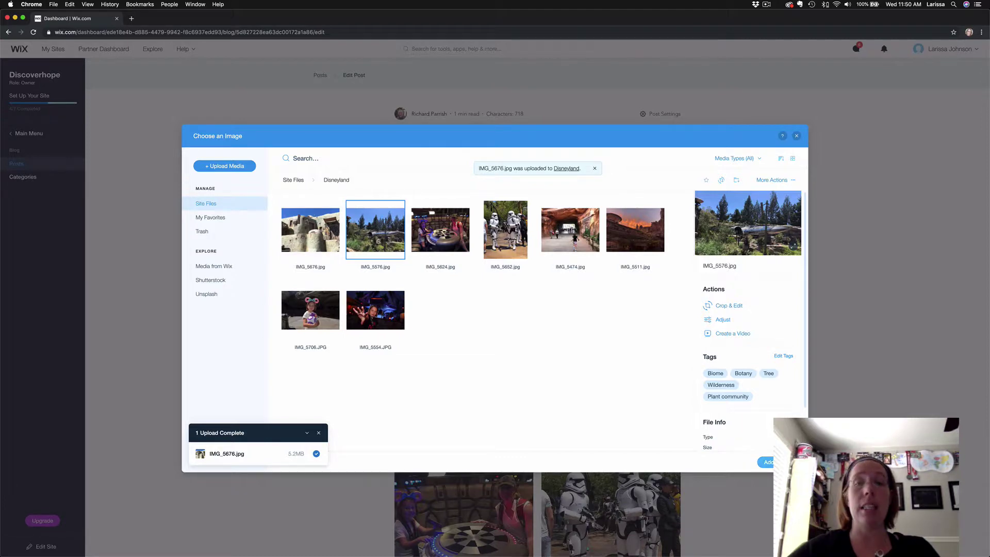
{"action": "left_click", "coordinate": [766, 462]}
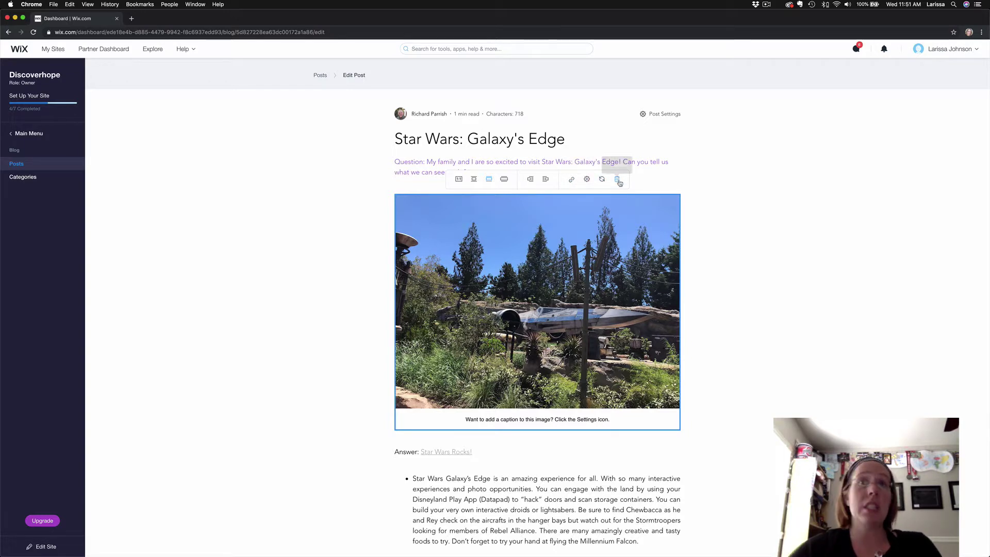
{"action": "scroll", "coordinate": [617, 180], "scroll_direction": "down", "scroll_amount": 3}
{"action": "scroll", "coordinate": [537, 297], "scroll_direction": "down", "scroll_amount": 2}
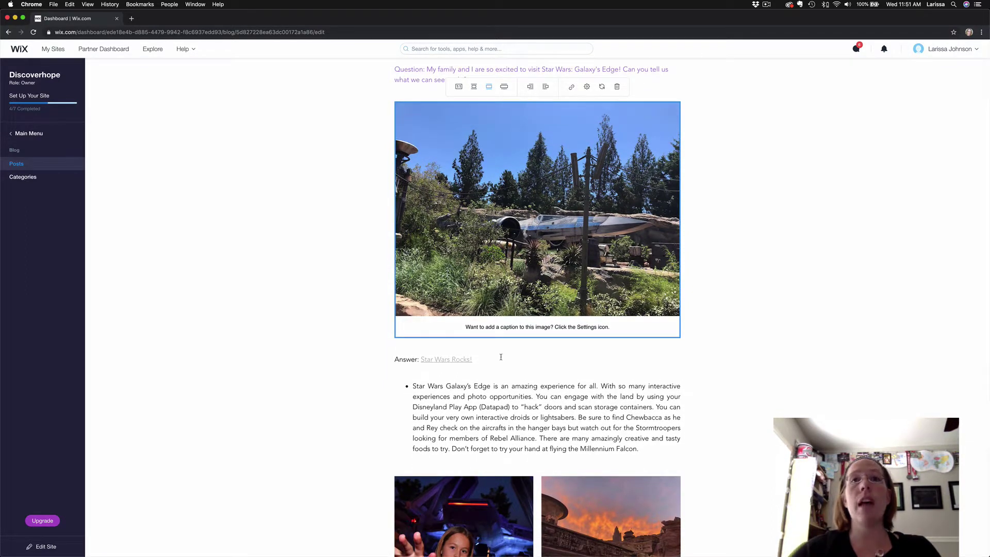
{"action": "left_click", "coordinate": [500, 352]}
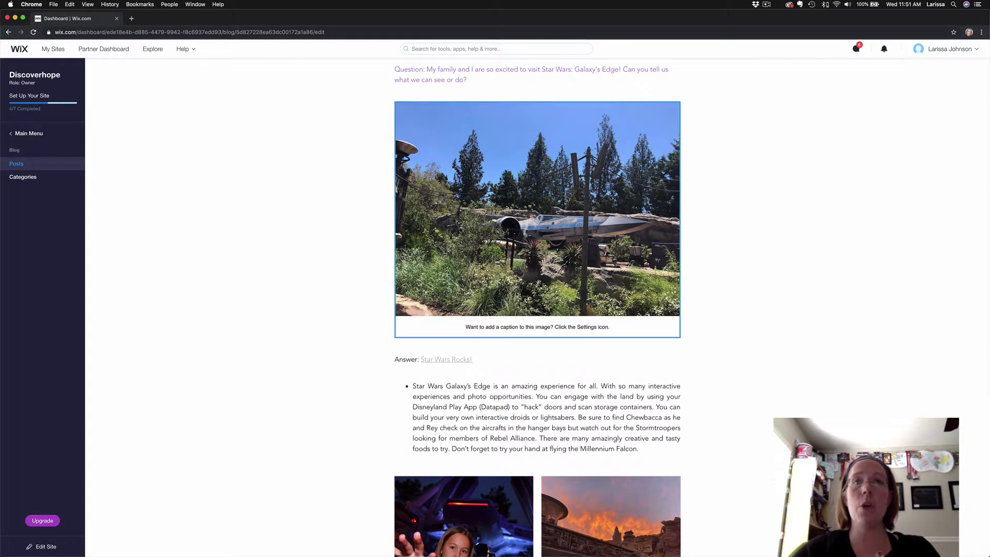
Review the whole post from the title and question through the inserted photo and bulleted answer to the end of the gallery
{"action": "left_click", "coordinate": [522, 330]}
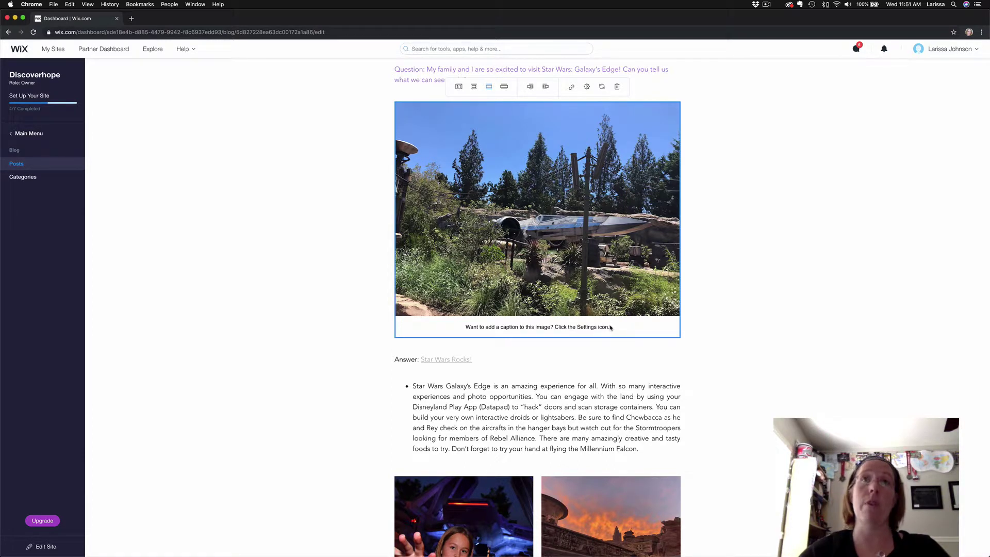
{"action": "left_click", "coordinate": [633, 381]}
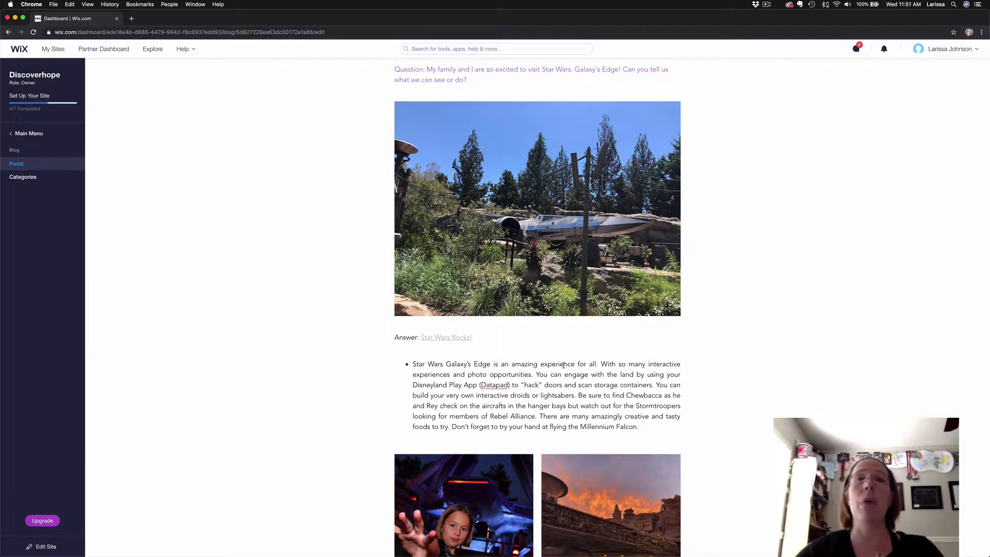
{"action": "scroll", "coordinate": [461, 234], "scroll_direction": "down", "scroll_amount": 5}
{"action": "scroll", "coordinate": [461, 234], "scroll_direction": "up", "scroll_amount": 8}
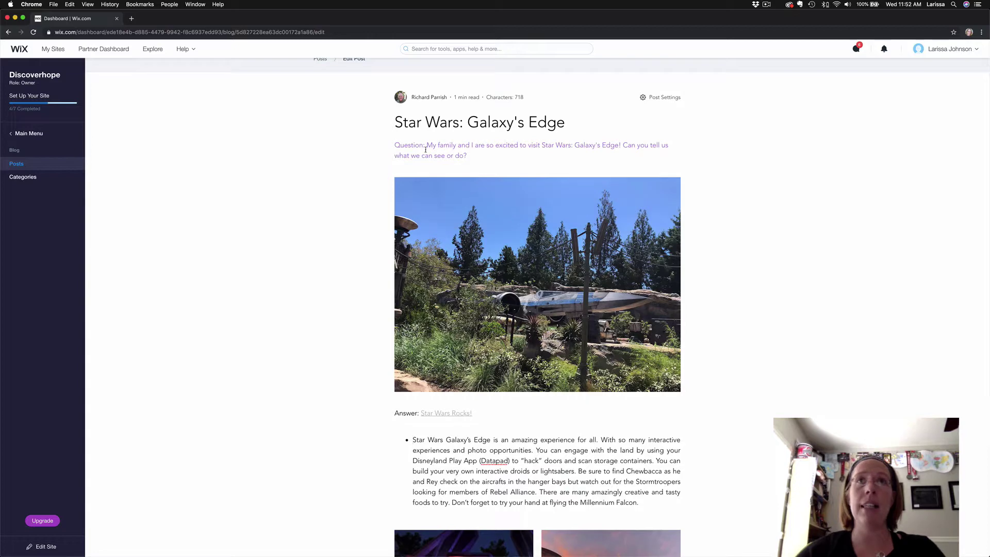
{"action": "left_click", "coordinate": [516, 295]}
{"action": "scroll", "coordinate": [515, 295], "scroll_direction": "down", "scroll_amount": 1}
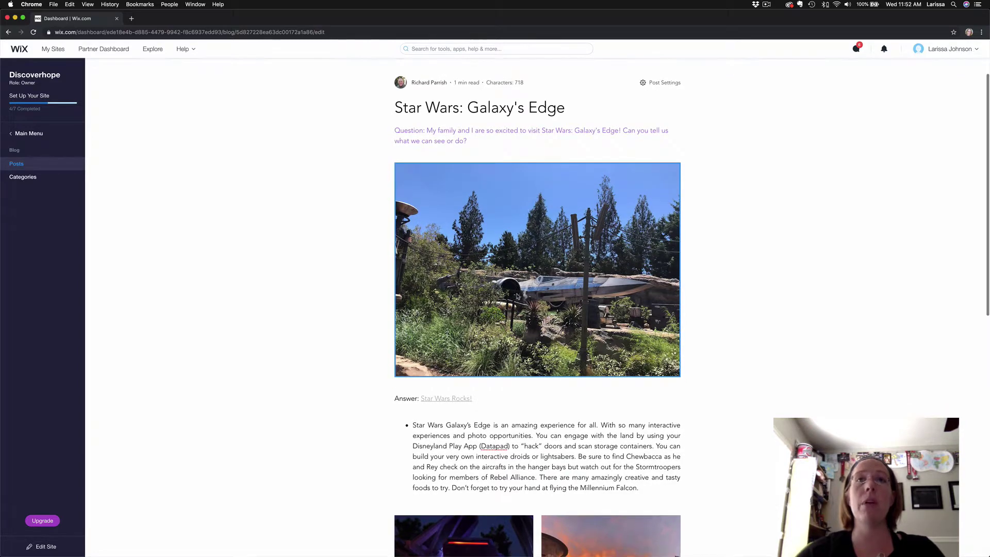
{"action": "scroll", "coordinate": [517, 294], "scroll_direction": "down", "scroll_amount": 6}
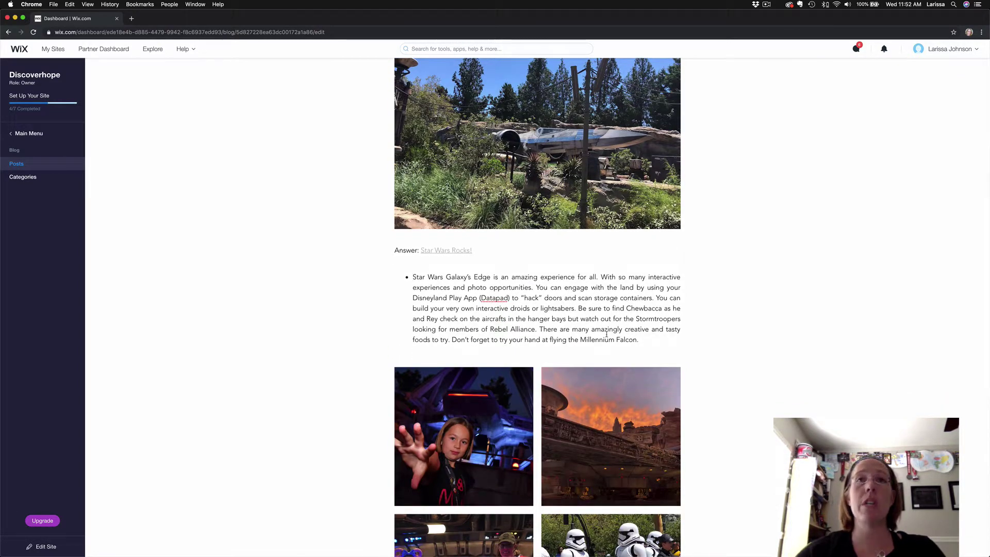
{"action": "scroll", "coordinate": [473, 292], "scroll_direction": "down", "scroll_amount": 1}
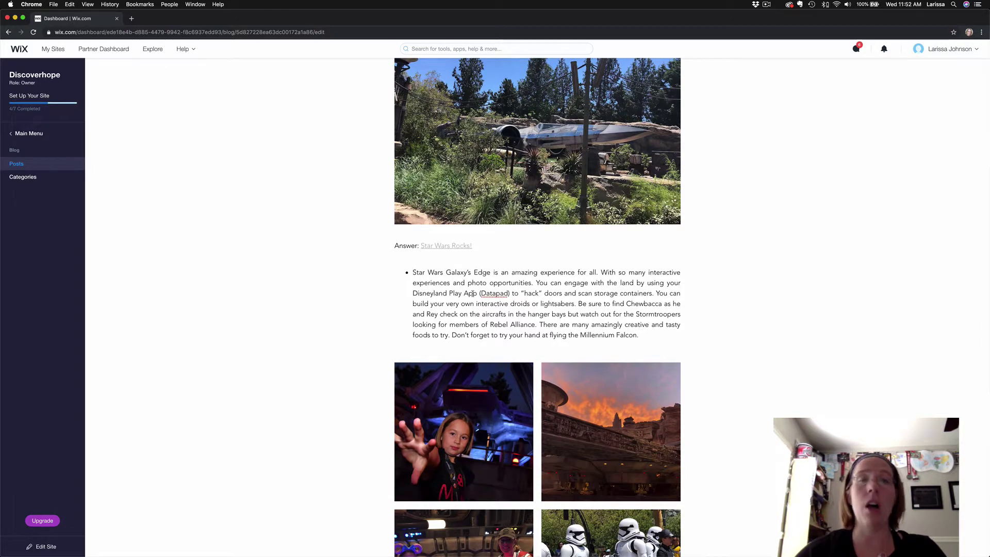
{"action": "scroll", "coordinate": [473, 293], "scroll_direction": "down", "scroll_amount": 4}
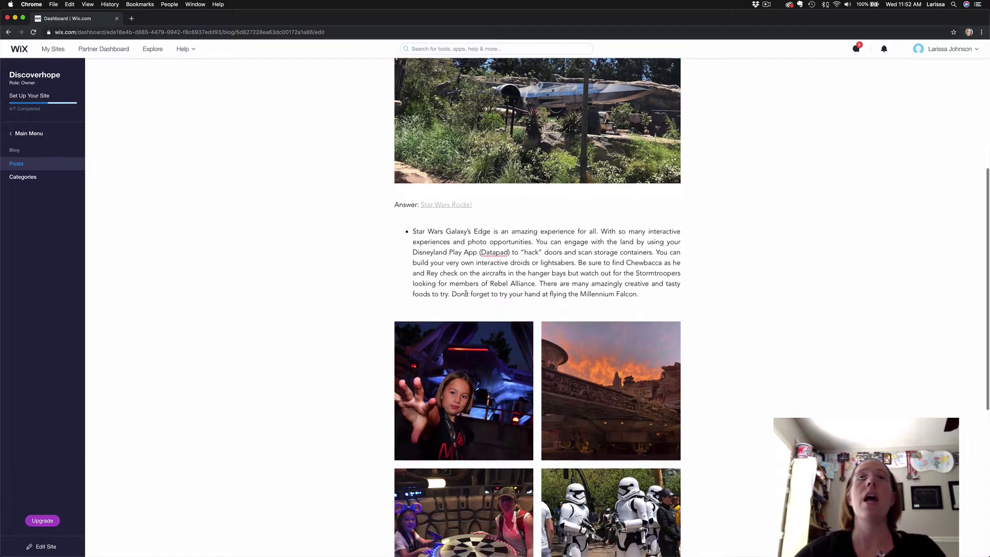
{"action": "scroll", "coordinate": [466, 296], "scroll_direction": "down", "scroll_amount": 4}
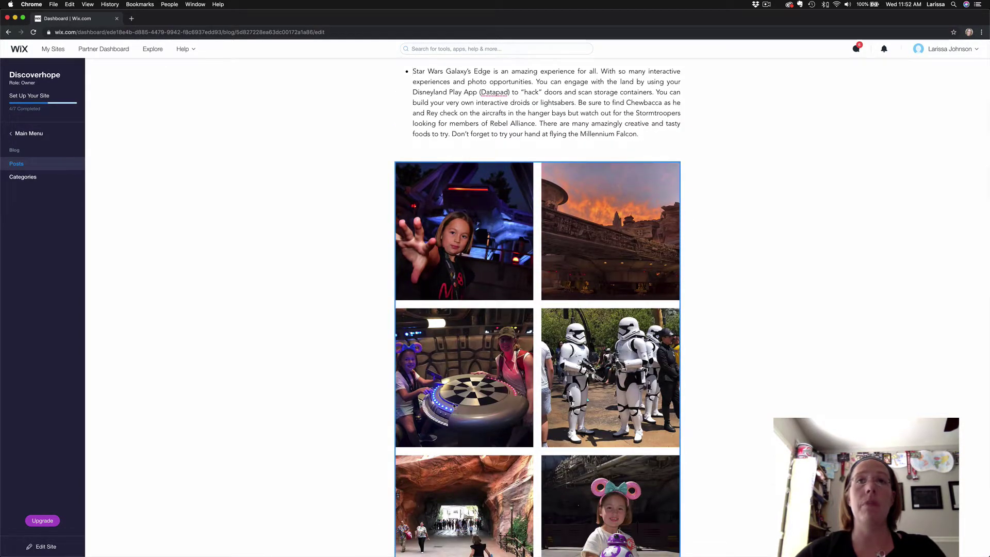
{"action": "scroll", "coordinate": [466, 409], "scroll_direction": "down", "scroll_amount": 1}
{"action": "scroll", "coordinate": [466, 409], "scroll_direction": "down", "scroll_amount": 2}
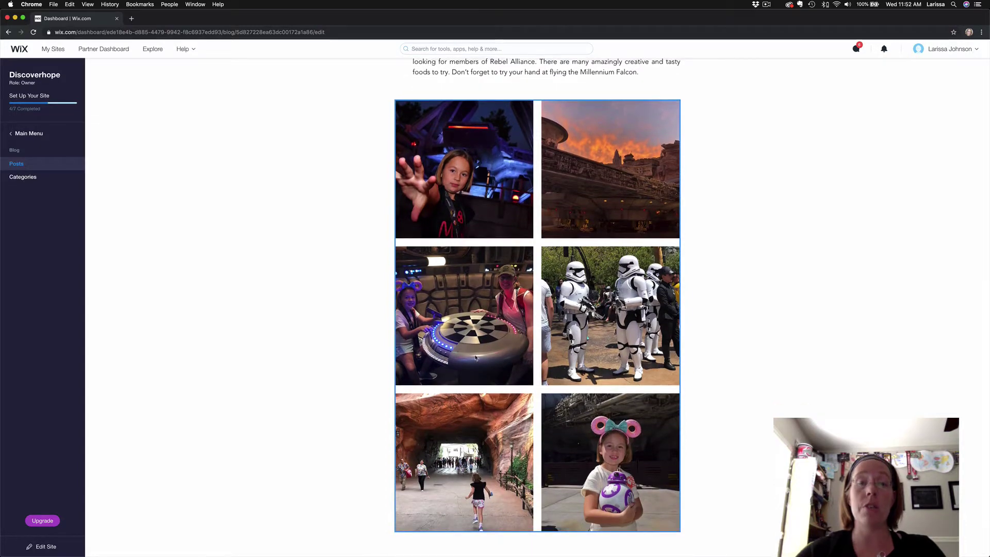
{"action": "scroll", "coordinate": [476, 356], "scroll_direction": "down", "scroll_amount": 3}
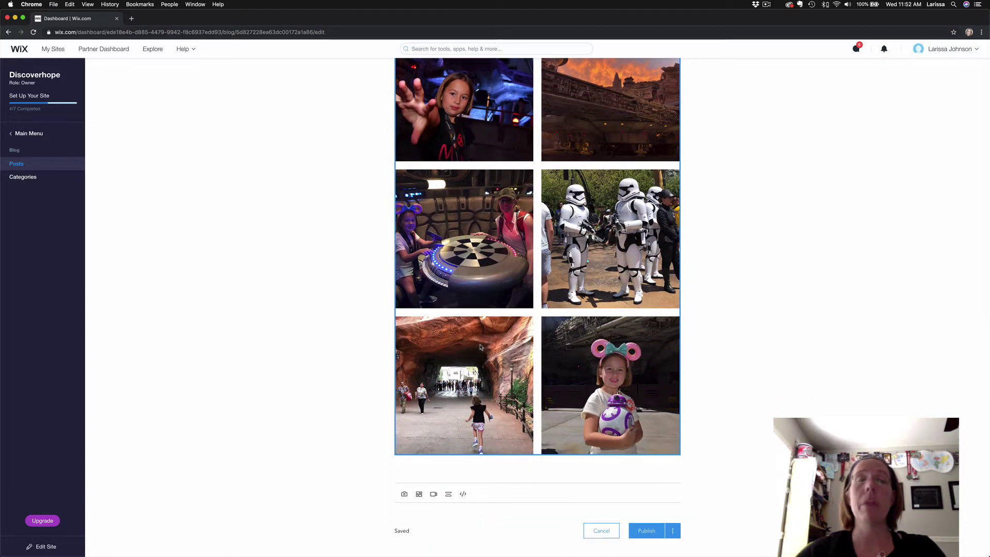
{"action": "scroll", "coordinate": [491, 244], "scroll_direction": "up", "scroll_amount": 8}
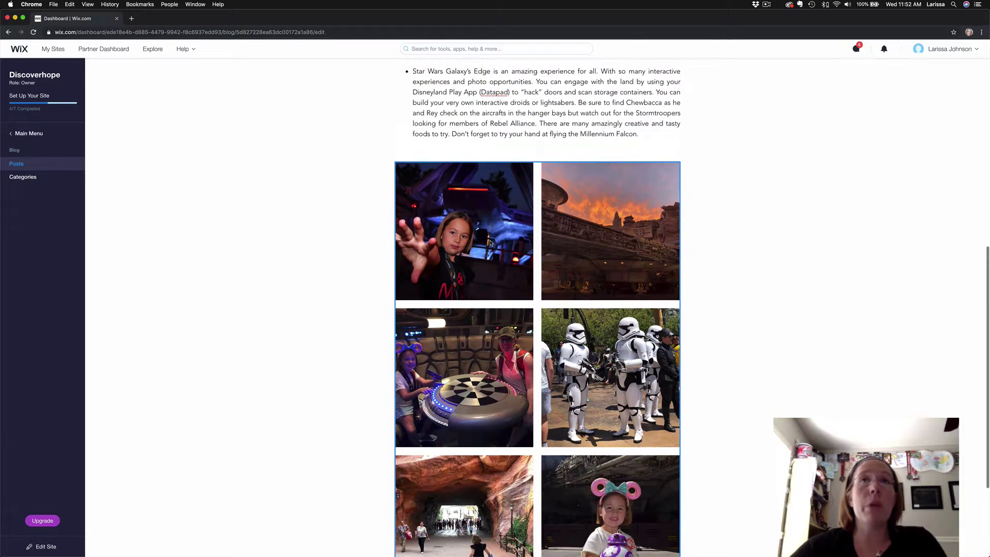
{"action": "scroll", "coordinate": [490, 243], "scroll_direction": "up", "scroll_amount": 10}
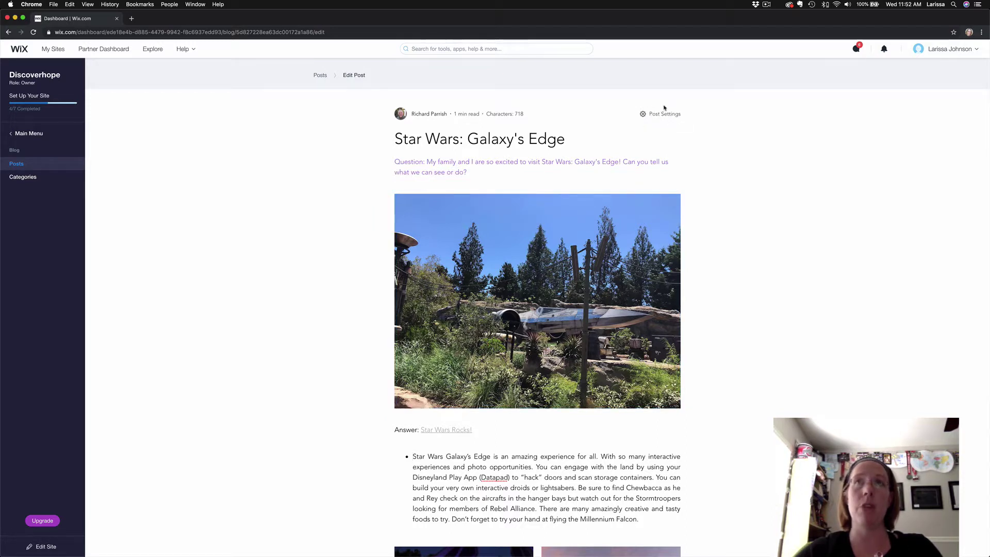
Open the settings of the post and set its publish date to 09/01/2019
{"action": "left_click", "coordinate": [647, 114]}
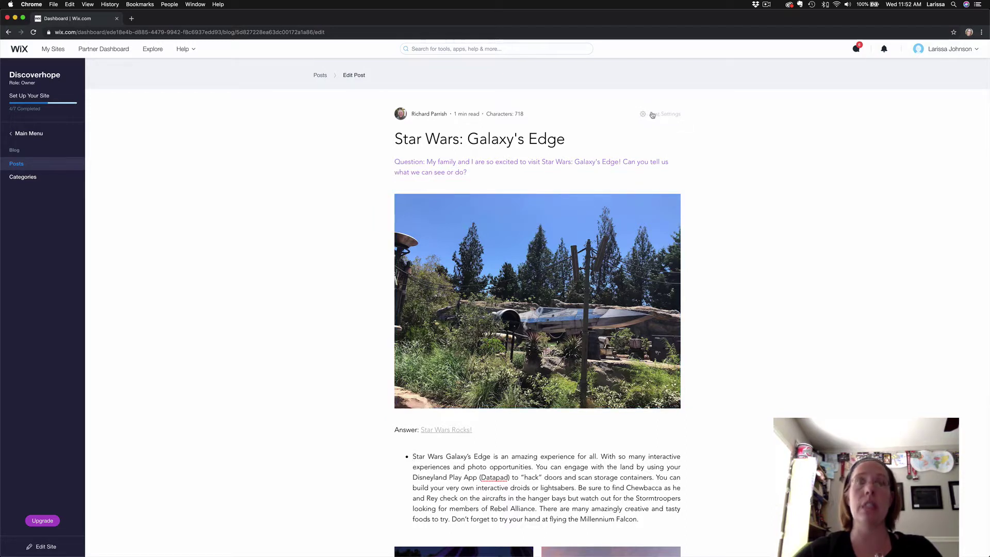
{"action": "left_click", "coordinate": [653, 114]}
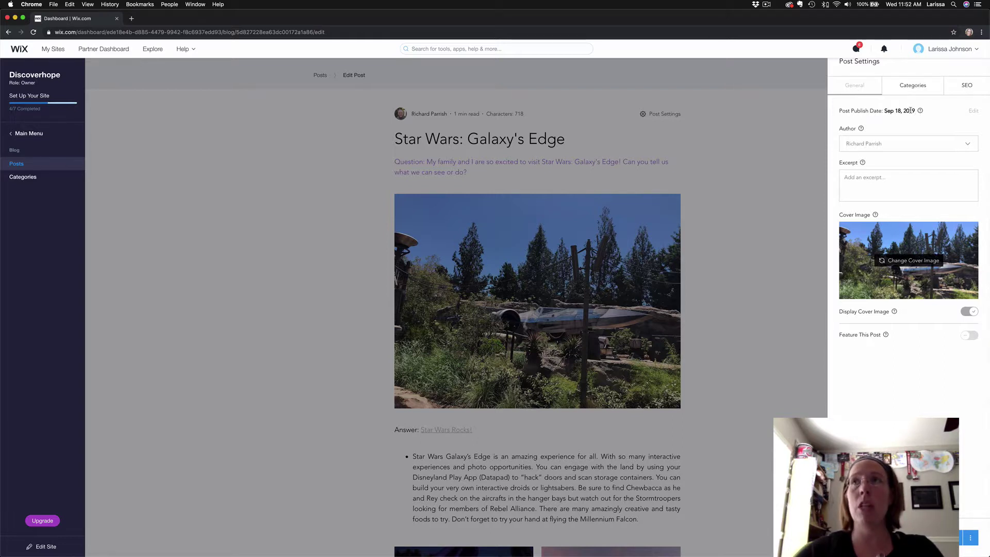
{"action": "left_click", "coordinate": [971, 113]}
{"action": "left_click", "coordinate": [891, 124]}
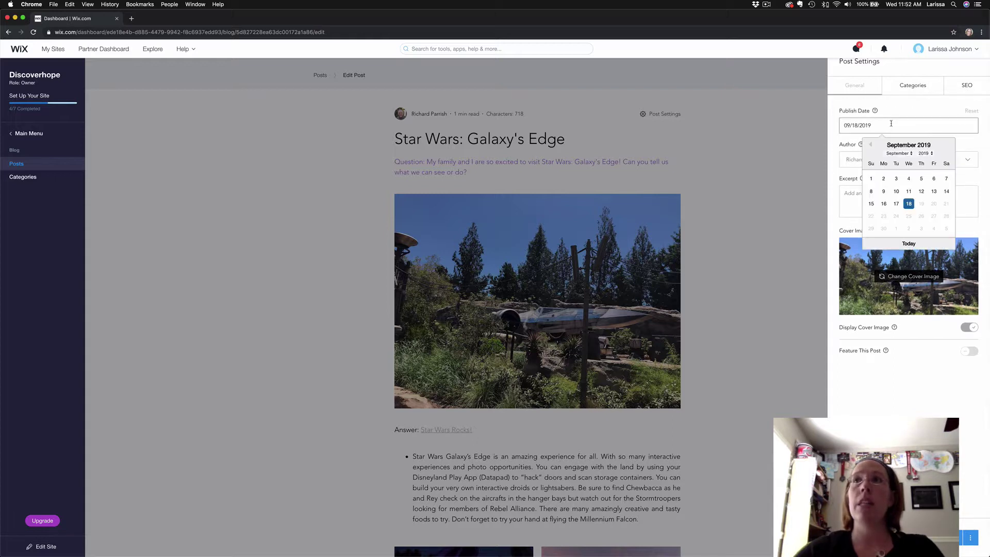
{"action": "left_click", "coordinate": [872, 180]}
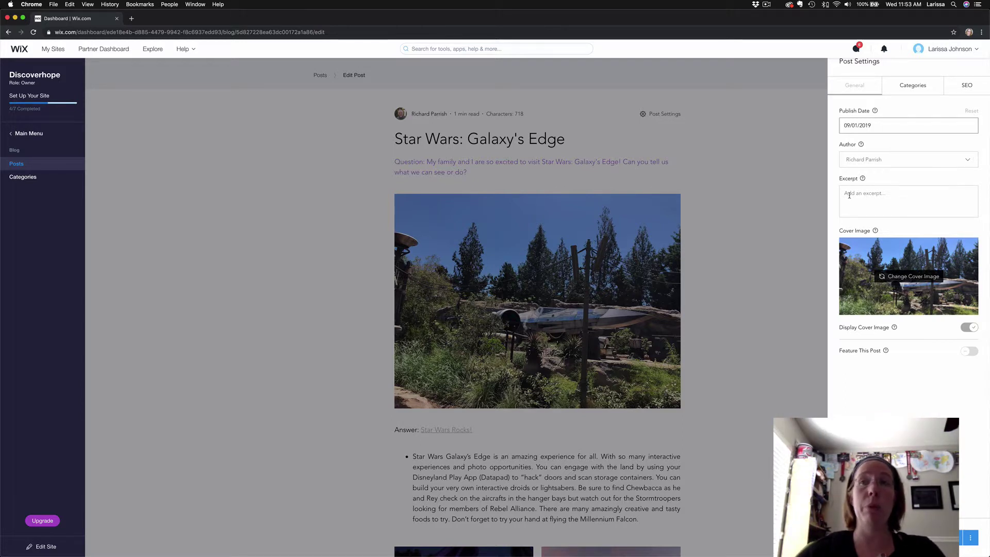
Add the excerpt "Star Wars Rule" and turn on featuring for this post
{"action": "left_click", "coordinate": [876, 194]}
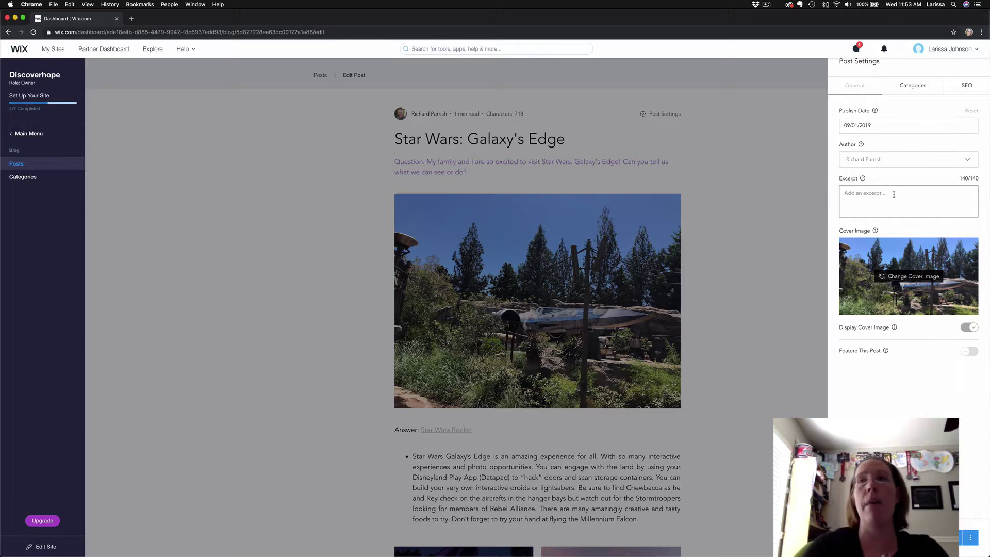
{"action": "type", "text": "Star"}
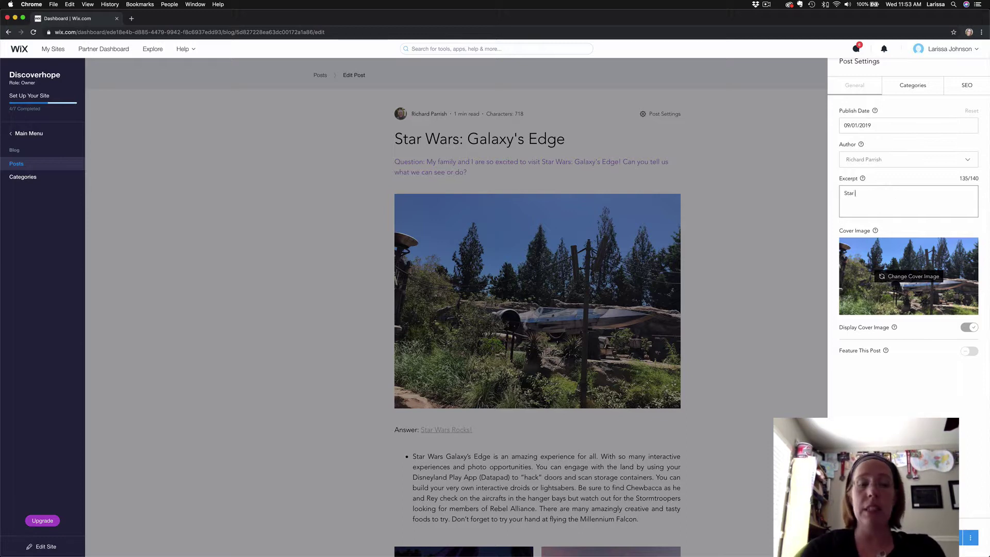
{"action": "type", "text": " Wars Rule"}
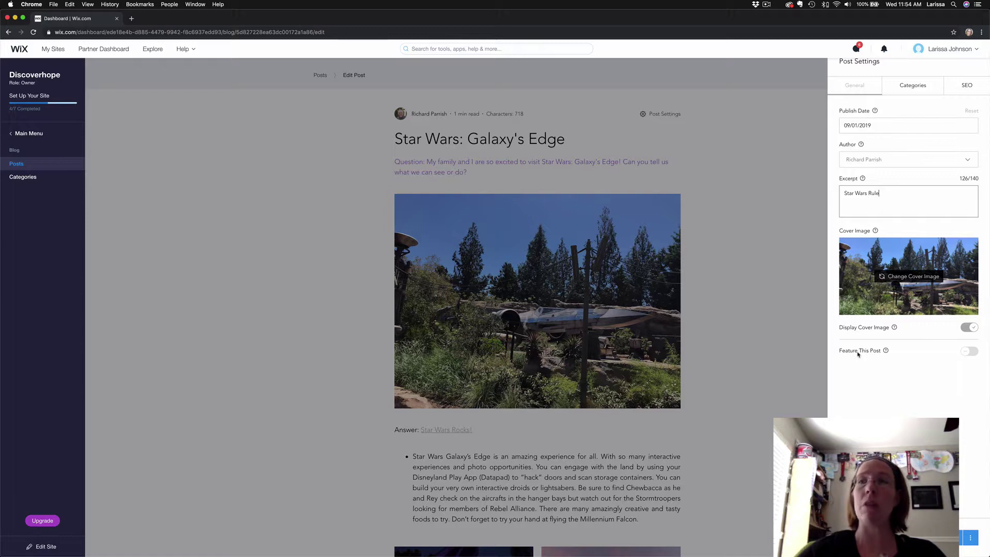
{"action": "left_click", "coordinate": [970, 351]}
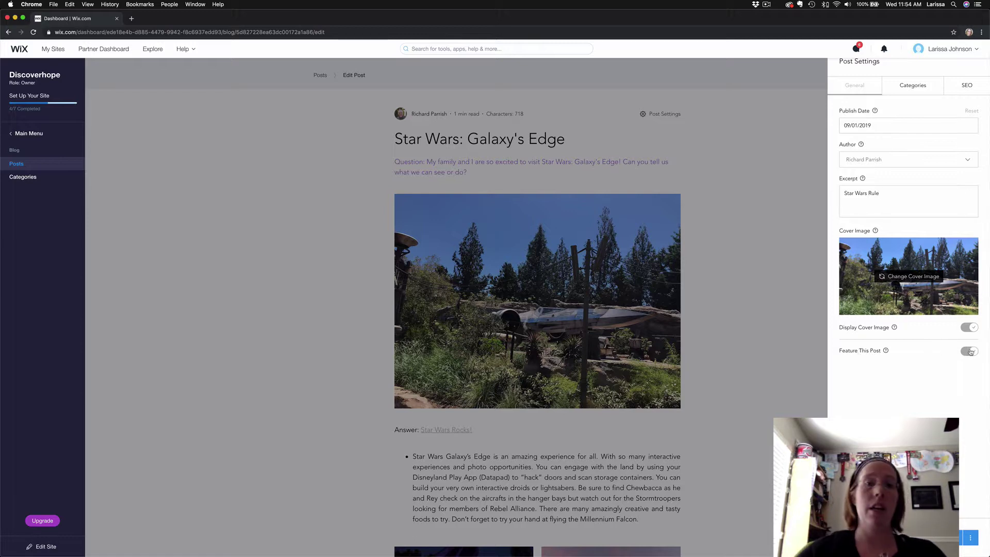
Create a new category labelled "Travel" for the post and also assign it to the Prayer and Hope categories
{"action": "left_click", "coordinate": [917, 90]}
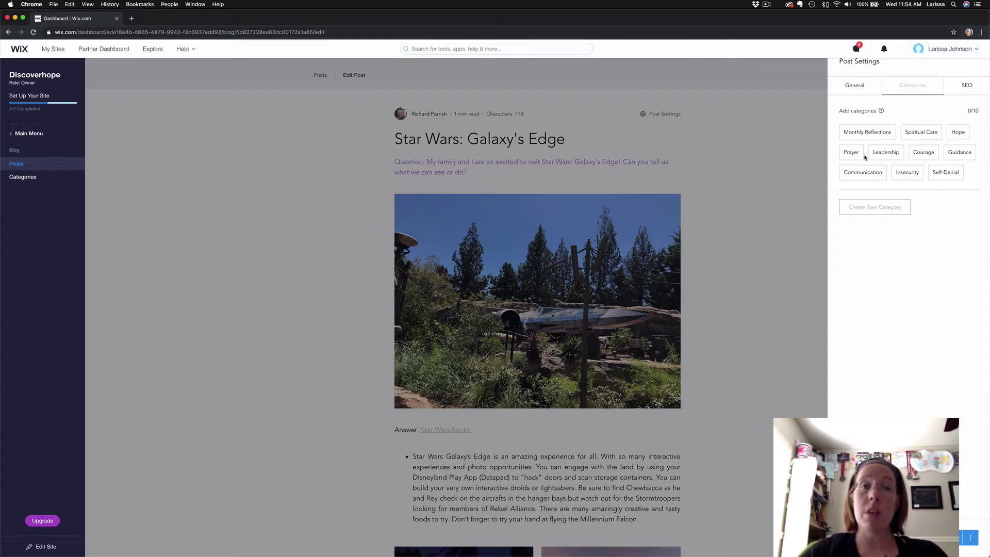
{"action": "left_click", "coordinate": [863, 211]}
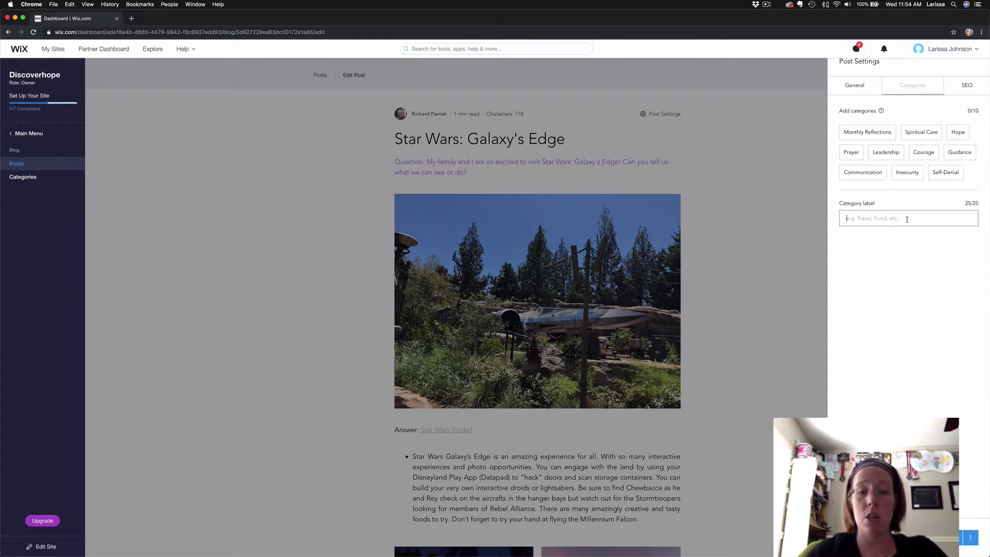
{"action": "type", "text": "Travel"}
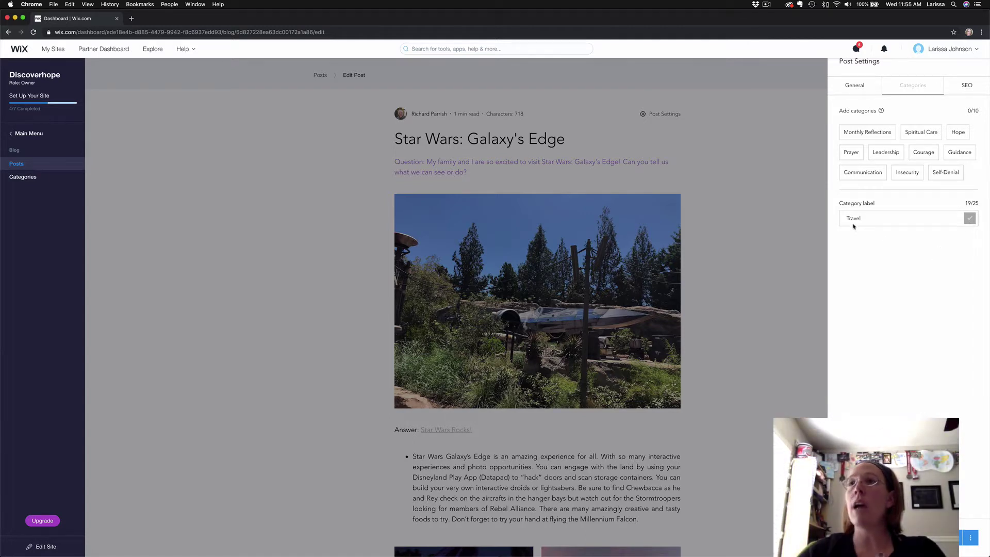
{"action": "left_click", "coordinate": [855, 87]}
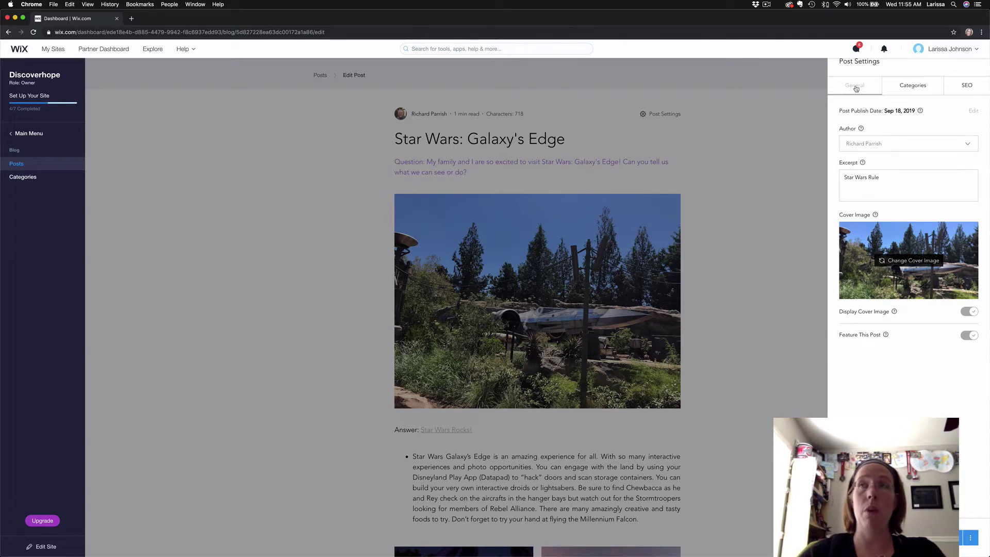
{"action": "left_click", "coordinate": [901, 86]}
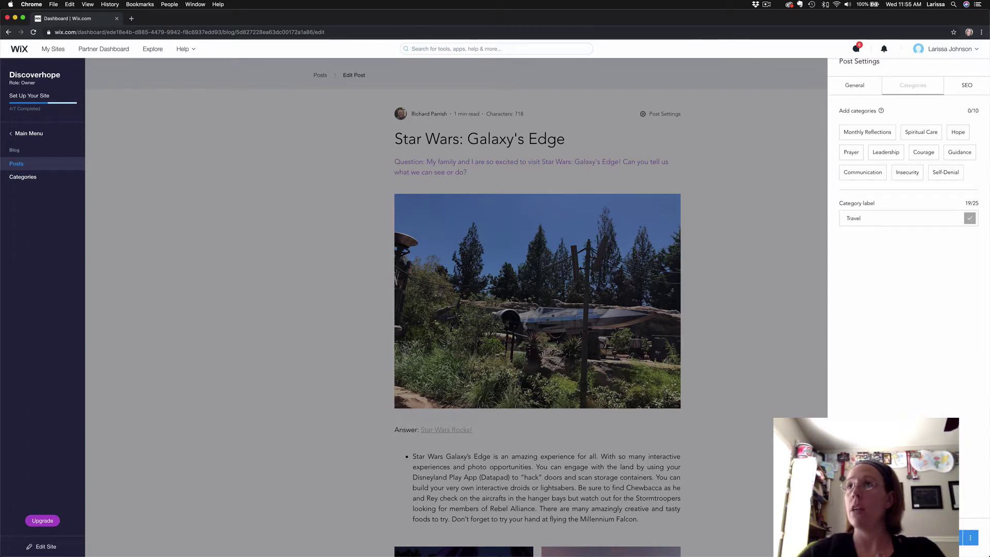
{"action": "left_click", "coordinate": [969, 219]}
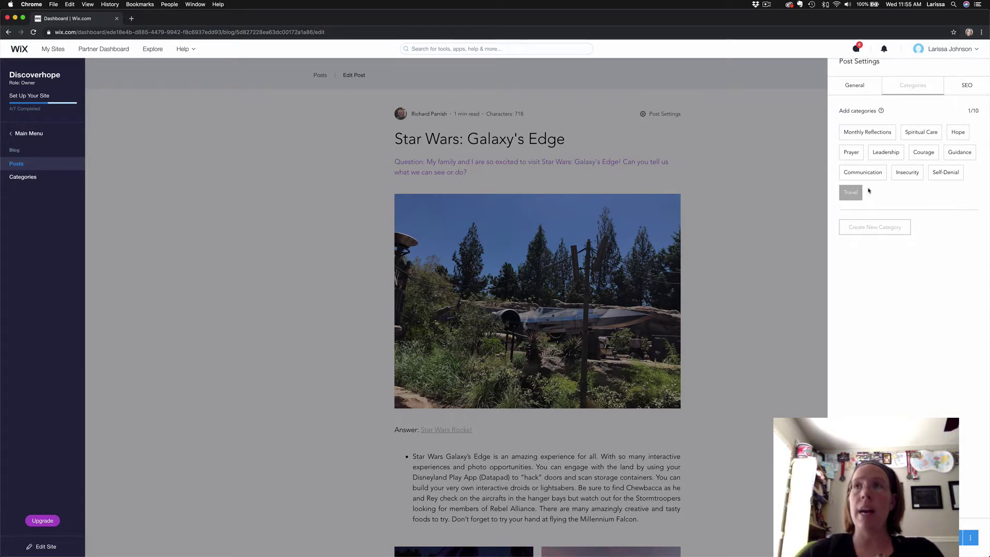
{"action": "left_click", "coordinate": [855, 154]}
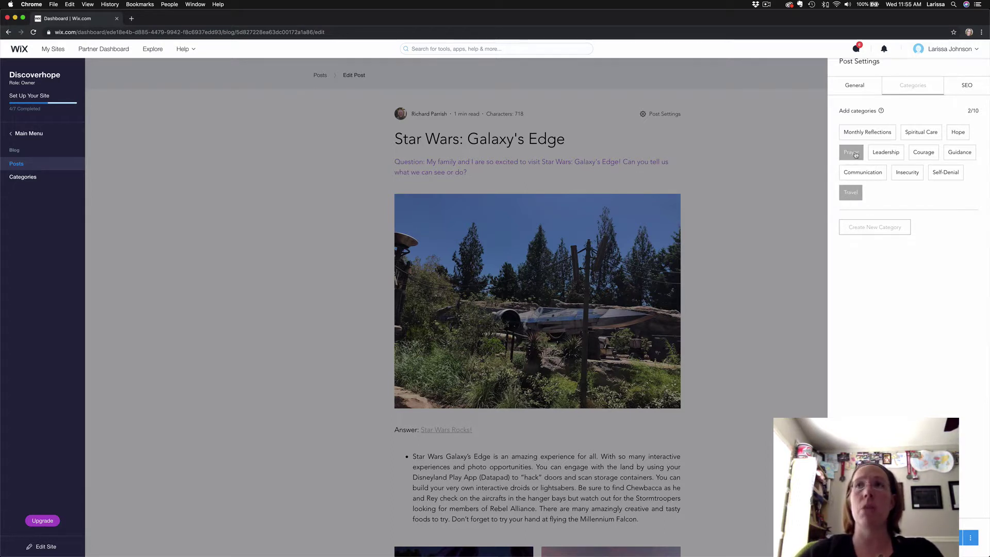
{"action": "left_click", "coordinate": [957, 132]}
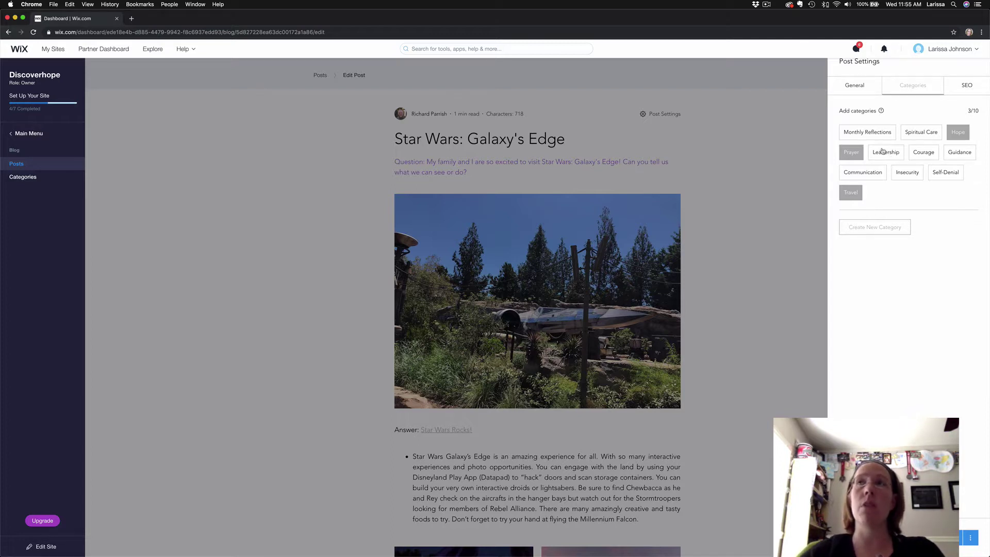
Remove all hyphens from the post's URL in the SEO settings so it reads starwarsgalaxysedge
{"action": "left_click", "coordinate": [964, 86]}
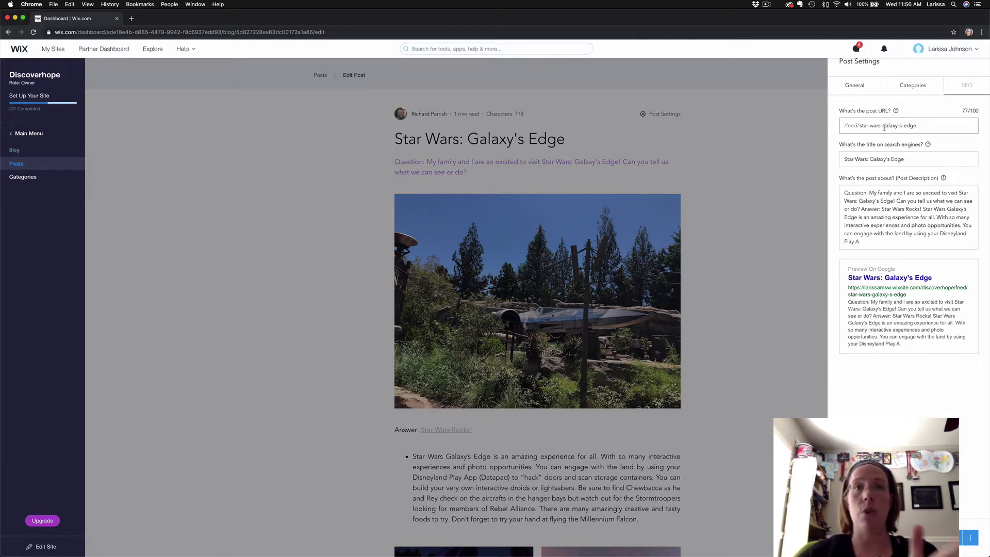
{"action": "left_click", "coordinate": [869, 127]}
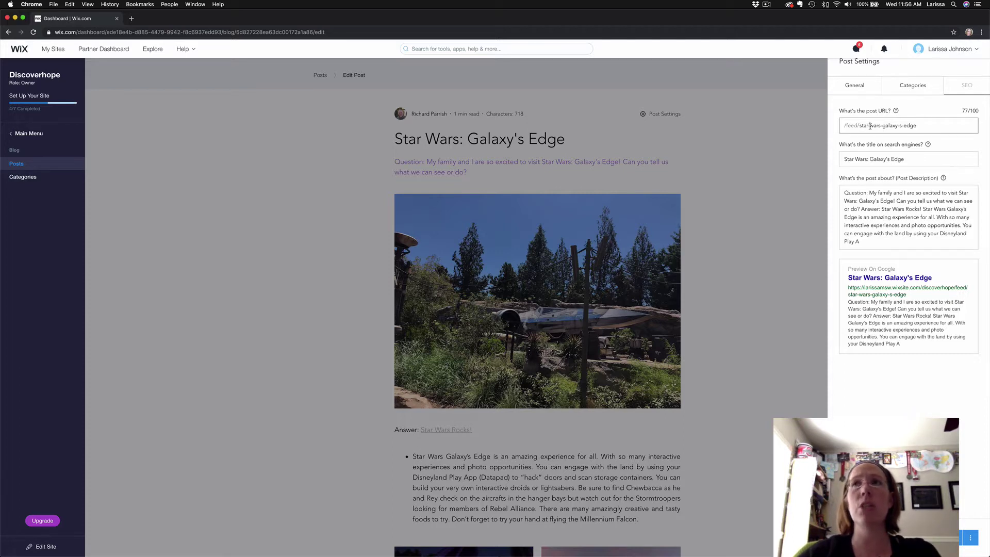
{"action": "key", "text": "BackSpace"}
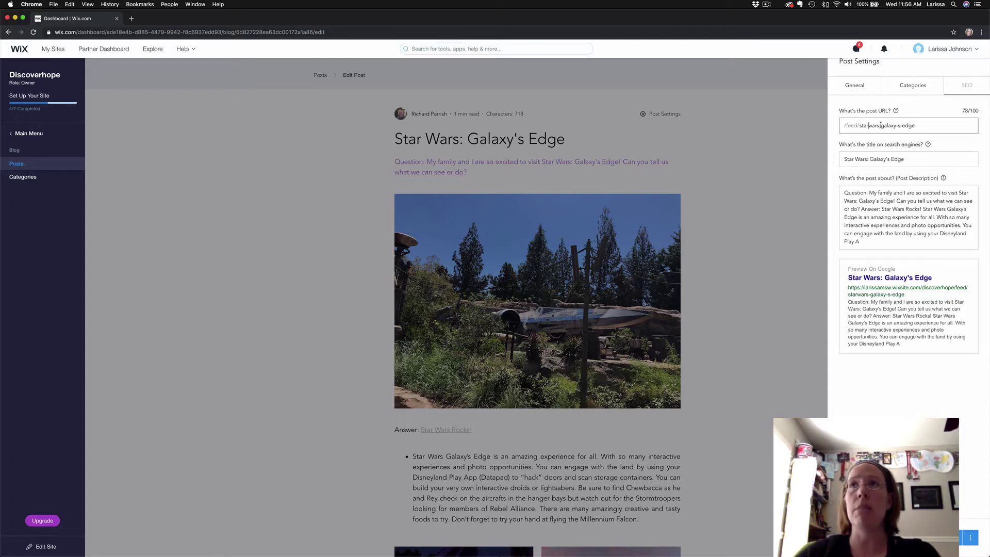
{"action": "left_click", "coordinate": [881, 127]}
{"action": "key", "text": "BackSpace"}
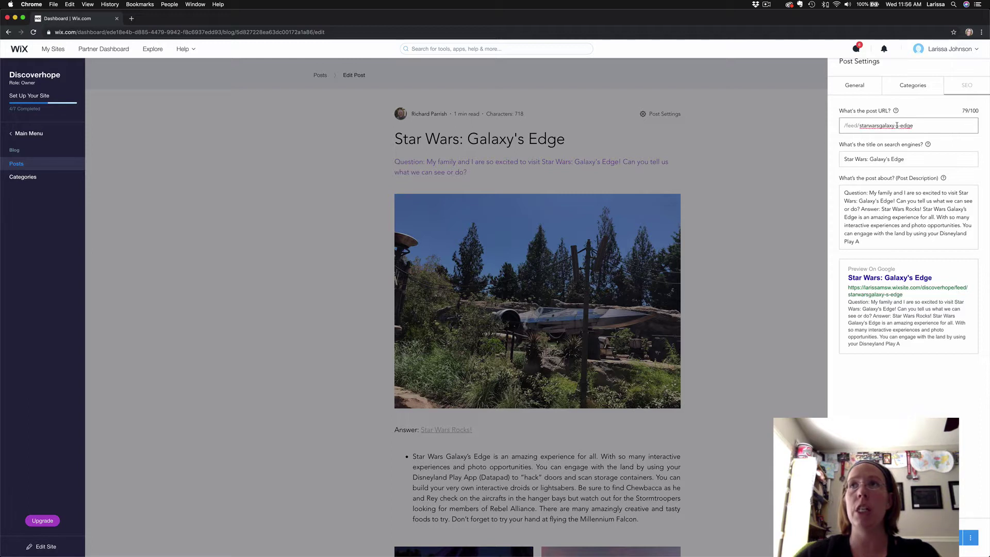
{"action": "left_click", "coordinate": [897, 125]}
{"action": "key", "text": "BackSpace"}
{"action": "left_click", "coordinate": [902, 126]}
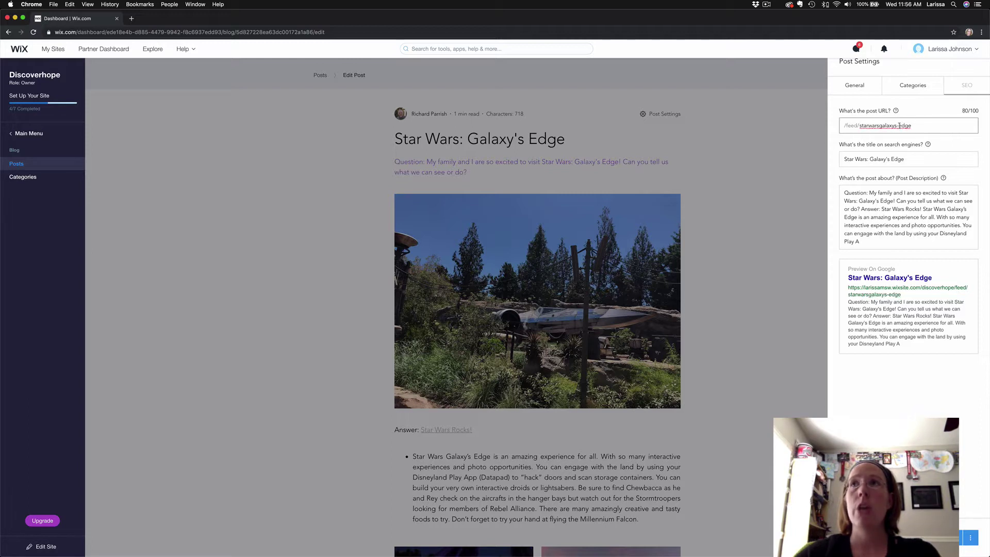
{"action": "key", "text": "BackSpace"}
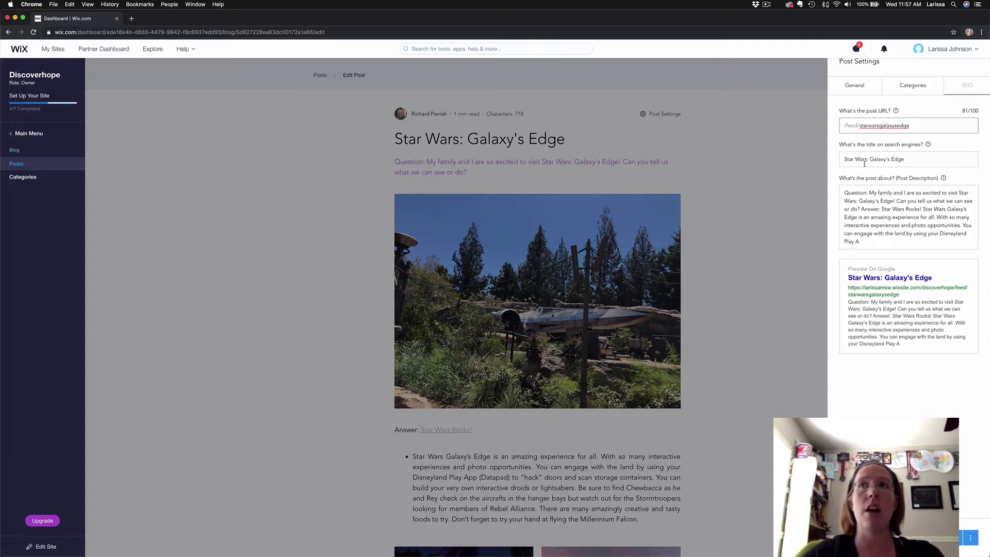
Shorten the post's search engine title to "Star Wars:" and keep editing the post settings
{"action": "left_click", "coordinate": [887, 159]}
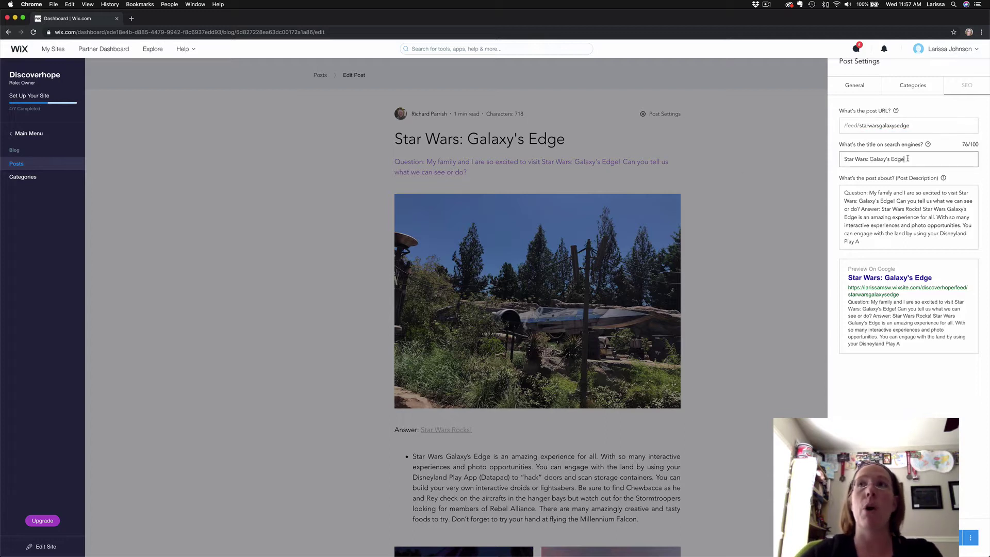
{"action": "left_click_drag", "start_coordinate": [909, 158], "coordinate": [875, 160]}
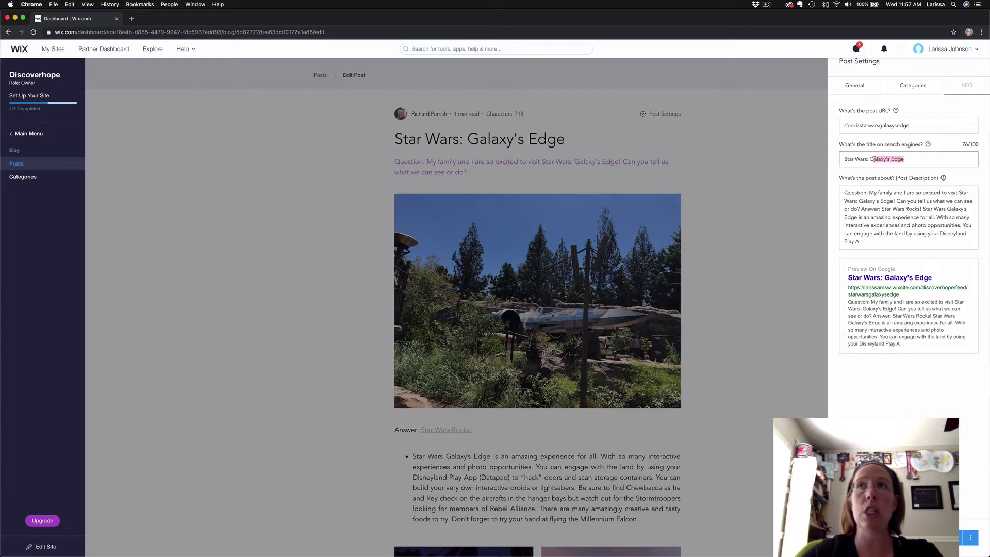
{"action": "key", "text": "BackSpace"}
{"action": "key", "text": "BackSpace"}
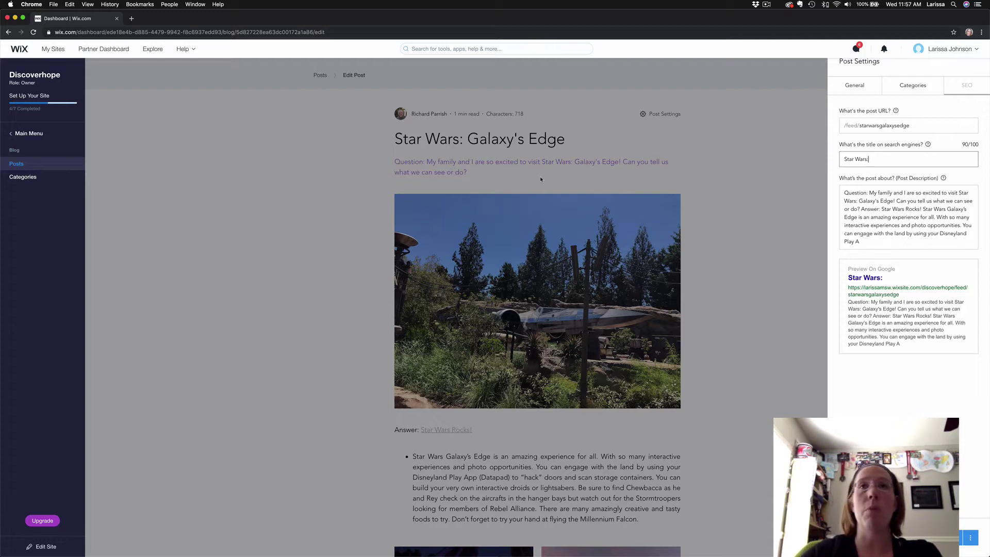
{"action": "left_click", "coordinate": [395, 163]}
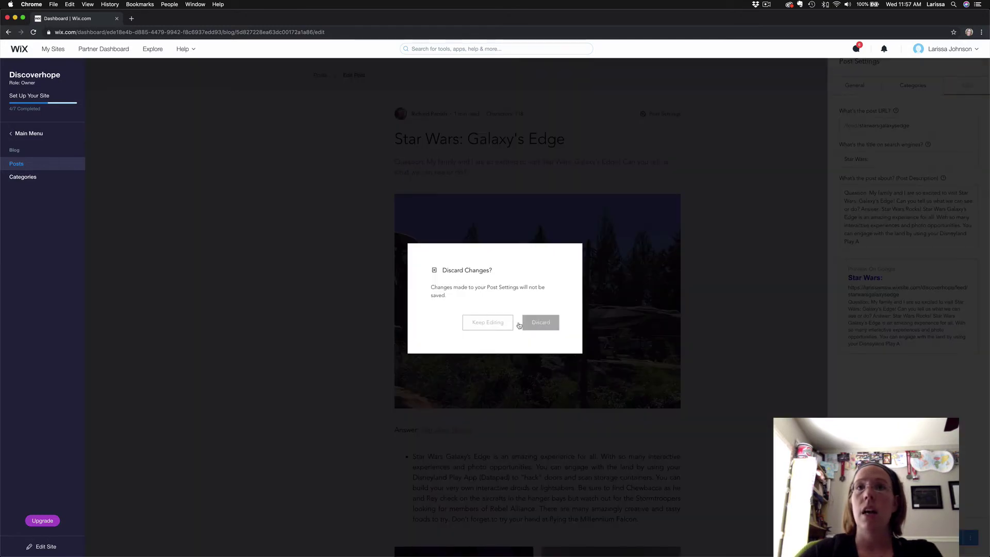
{"action": "left_click", "coordinate": [504, 324]}
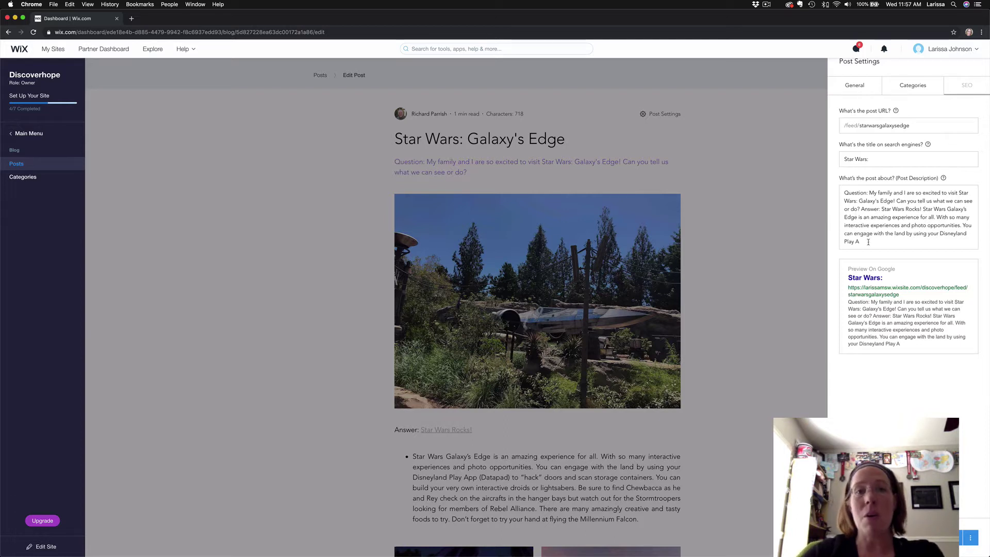
Delete the stray "A" at the end of the SEO post description, go back to the general settings and close the post settings
{"action": "left_click_drag", "start_coordinate": [868, 243], "coordinate": [837, 180]}
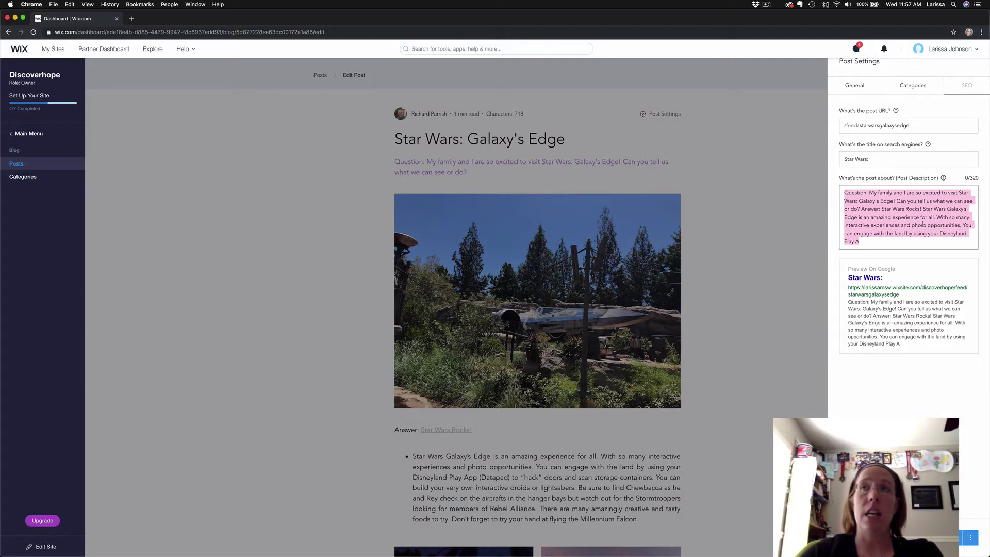
{"action": "left_click", "coordinate": [853, 221]}
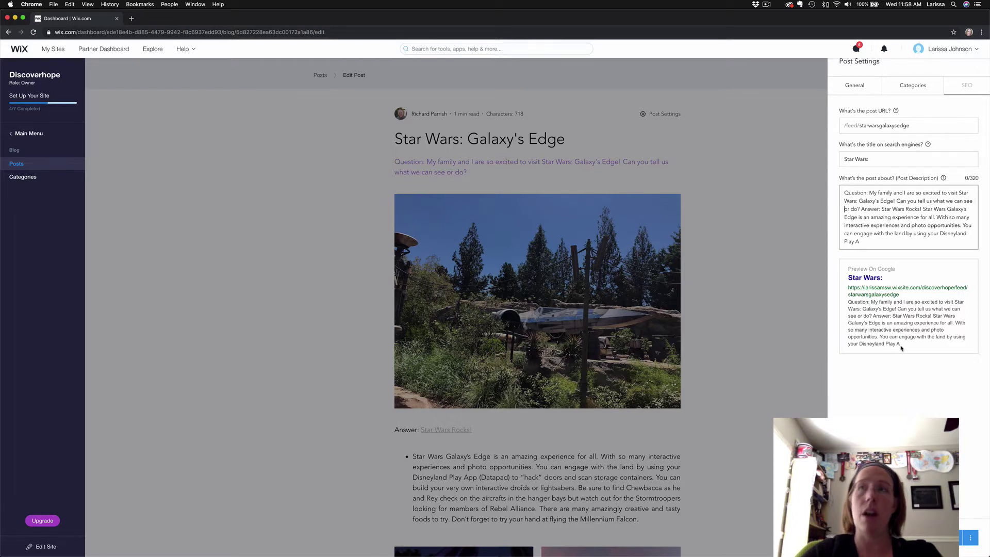
{"action": "left_click", "coordinate": [868, 243]}
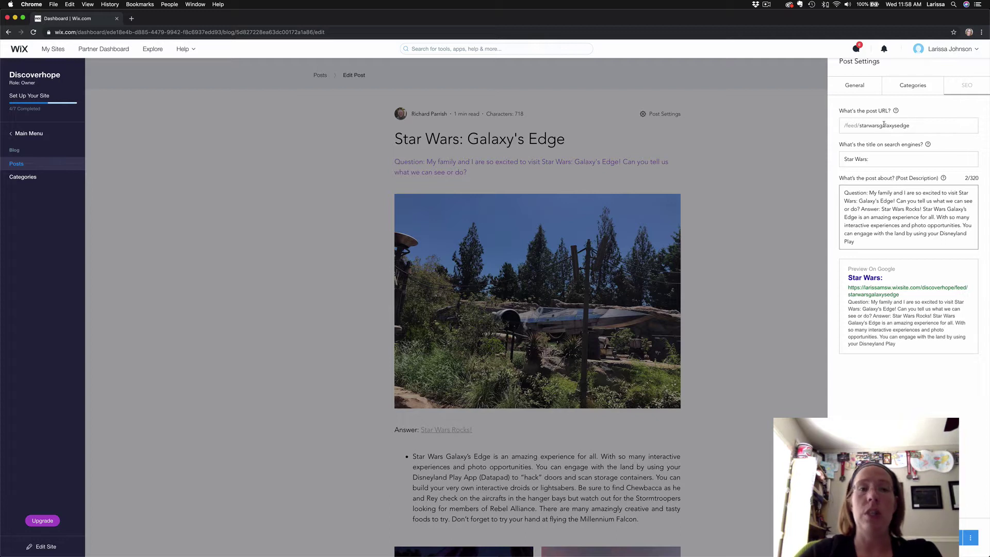
{"action": "left_click", "coordinate": [861, 87]}
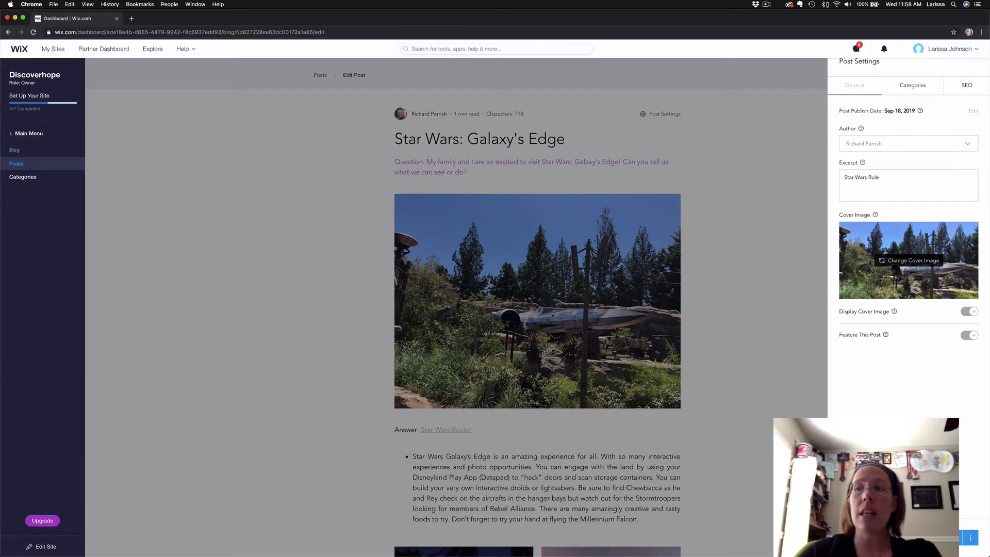
{"action": "left_click", "coordinate": [705, 196]}
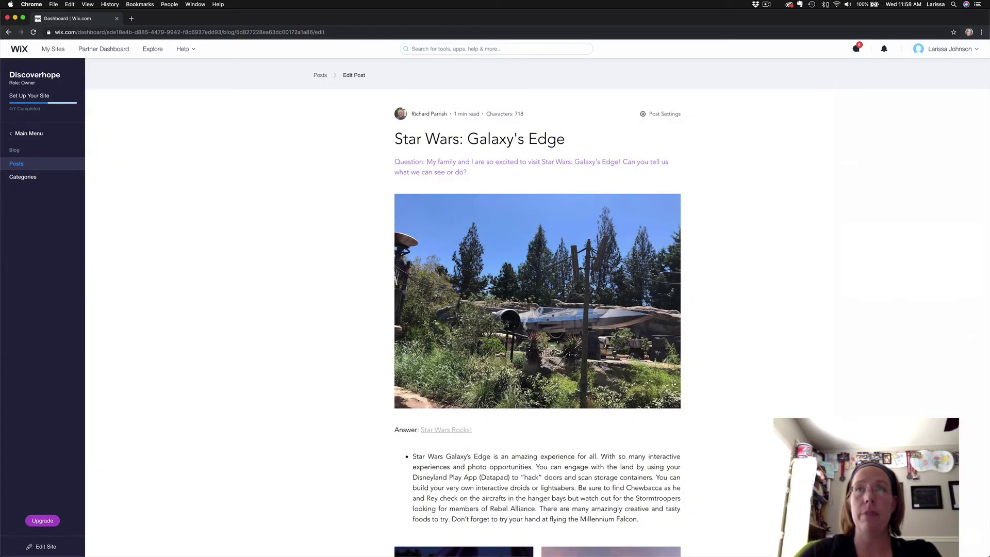
Make the whole question paragraph under the post title bold
{"action": "scroll", "coordinate": [523, 390], "scroll_direction": "down", "scroll_amount": 6}
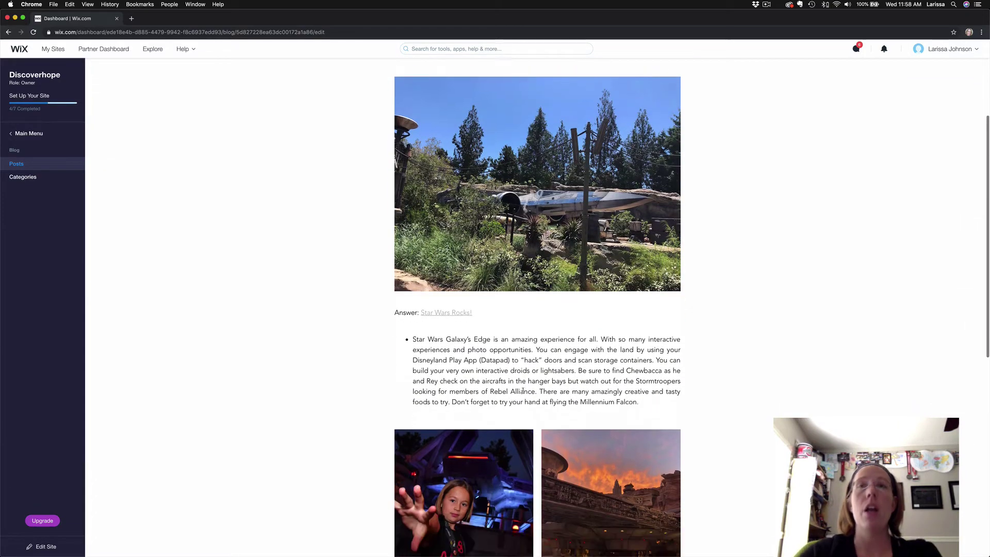
{"action": "scroll", "coordinate": [524, 390], "scroll_direction": "down", "scroll_amount": 5}
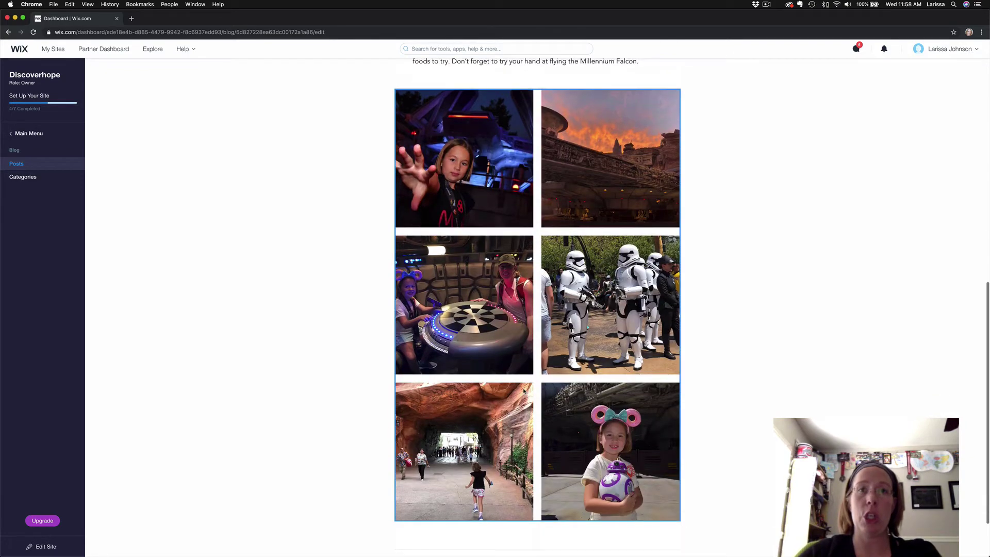
{"action": "scroll", "coordinate": [525, 387], "scroll_direction": "up", "scroll_amount": 1}
{"action": "scroll", "coordinate": [525, 387], "scroll_direction": "up", "scroll_amount": 8}
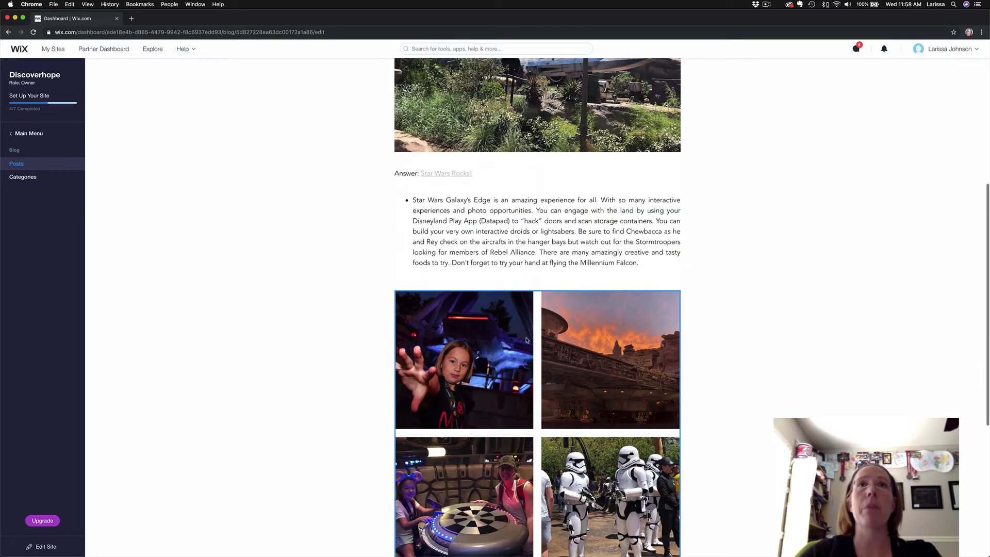
{"action": "scroll", "coordinate": [420, 94], "scroll_direction": "up", "scroll_amount": 1}
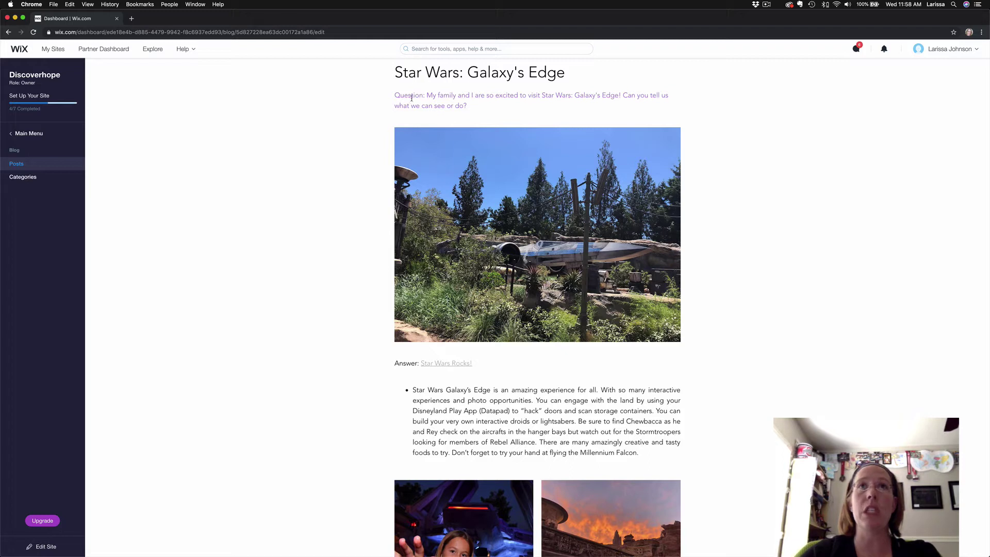
{"action": "mouse_move", "coordinate": [400, 95]}
{"action": "left_mouse_down"}
{"action": "mouse_move", "coordinate": [483, 95]}
{"action": "mouse_move", "coordinate": [475, 103]}
{"action": "mouse_move", "coordinate": [394, 91]}
{"action": "left_mouse_up"}
{"action": "left_click", "coordinate": [407, 80]}
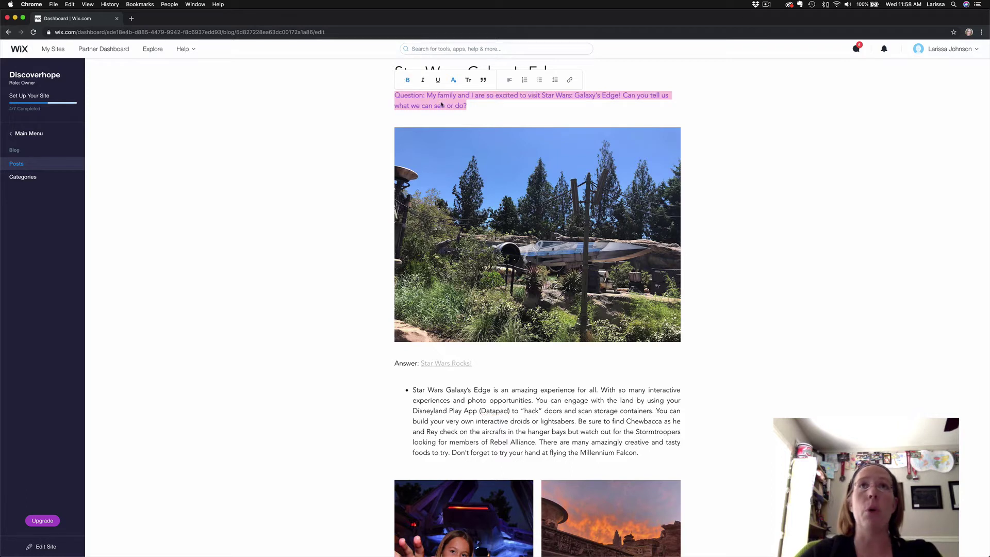
Insert a single-line divider on the empty line between the question paragraph and the spaceship photo
{"action": "left_click", "coordinate": [493, 117]}
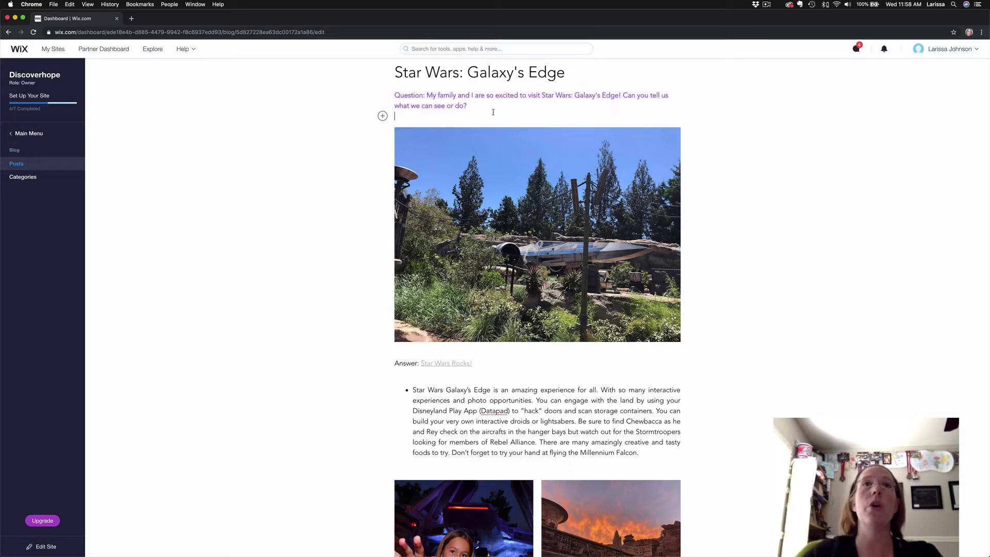
{"action": "left_click", "coordinate": [382, 116]}
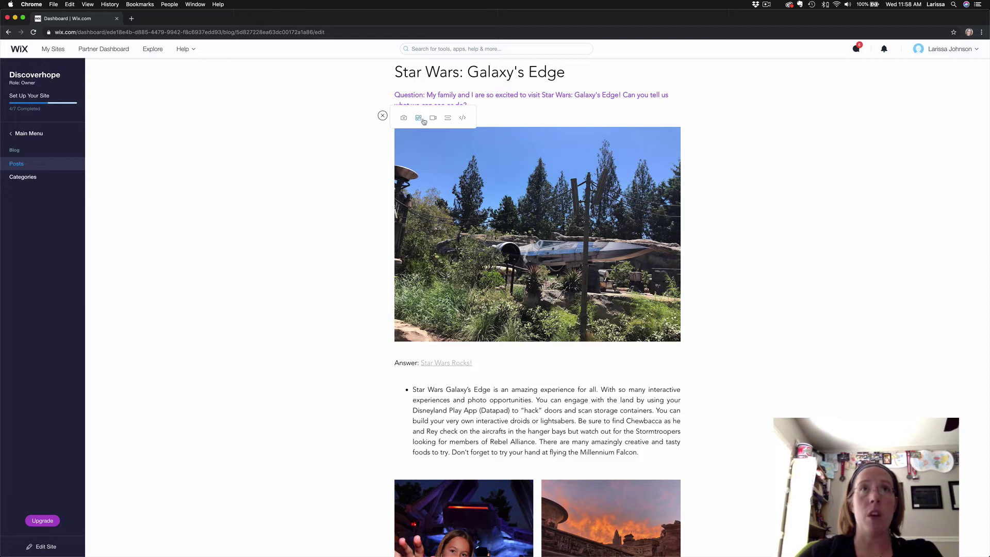
{"action": "scroll", "coordinate": [432, 117], "scroll_direction": "down", "scroll_amount": 1}
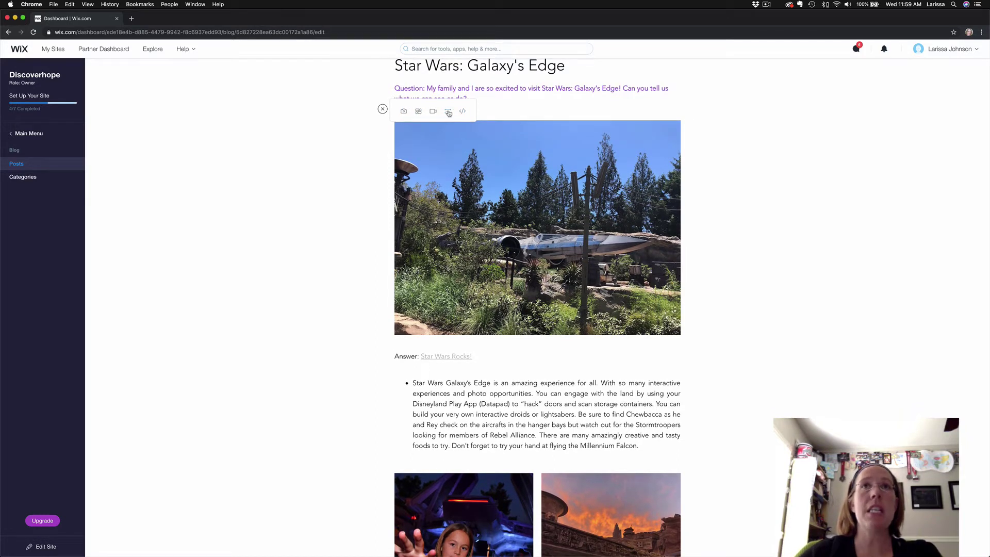
{"action": "left_click", "coordinate": [448, 112]}
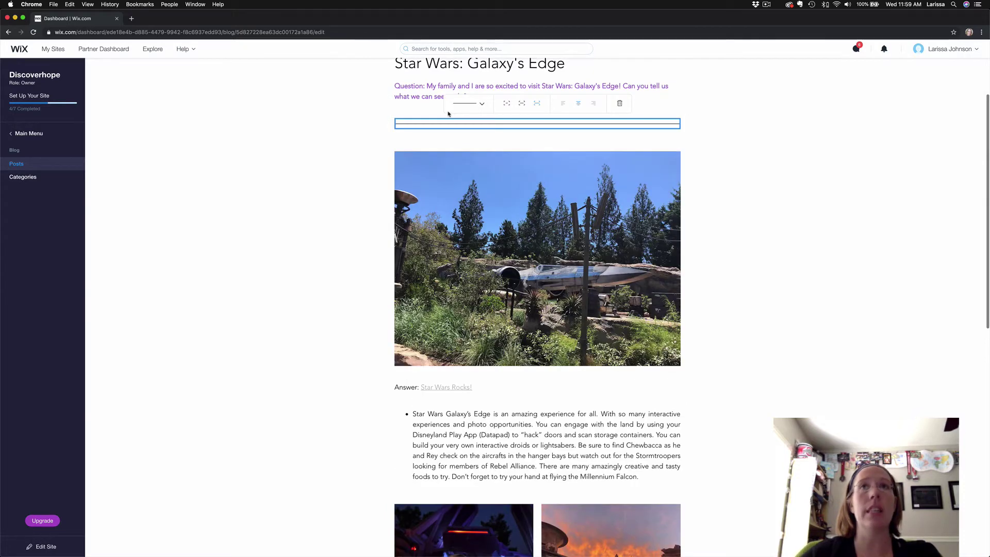
{"action": "left_click", "coordinate": [481, 105]}
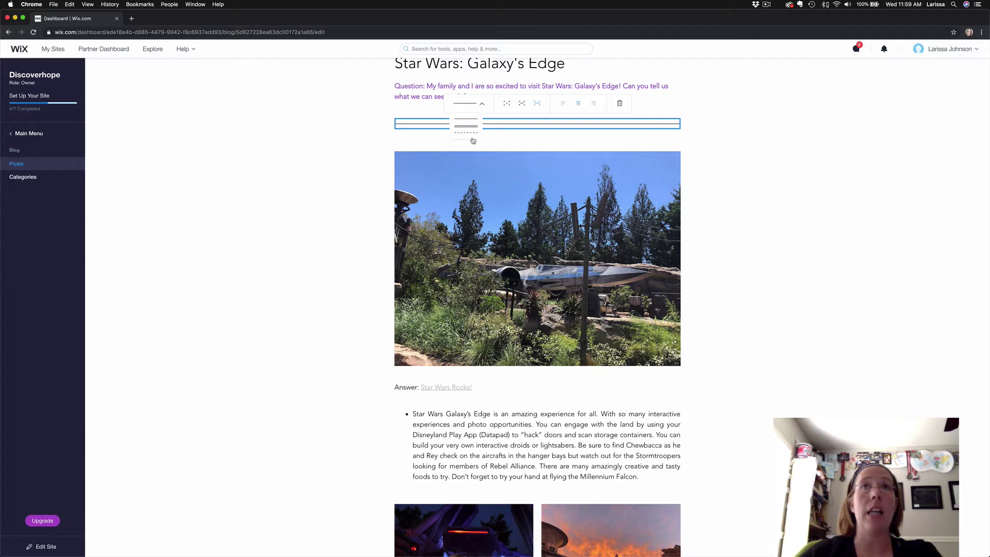
{"action": "left_click", "coordinate": [474, 127]}
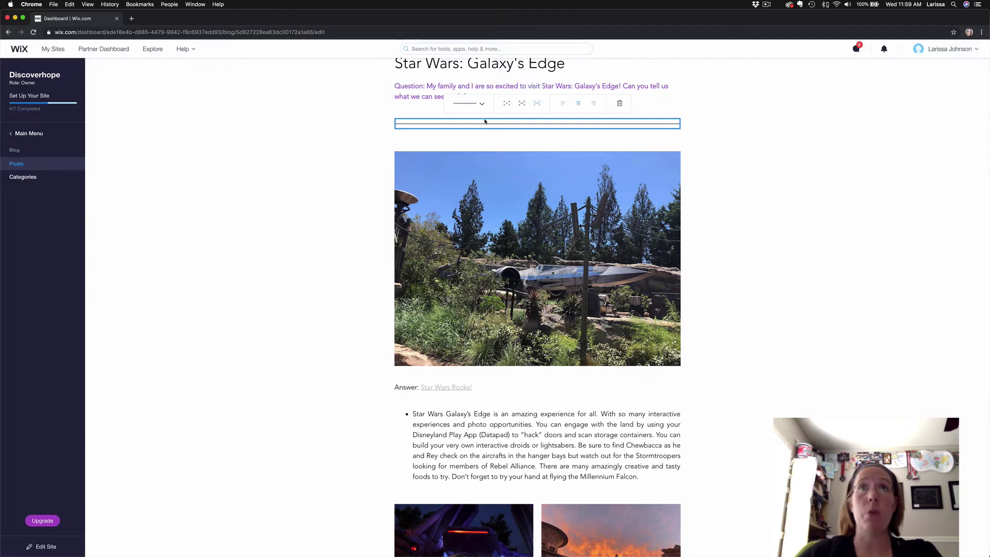
Set the divider to medium length and align it left
{"action": "left_click", "coordinate": [522, 103]}
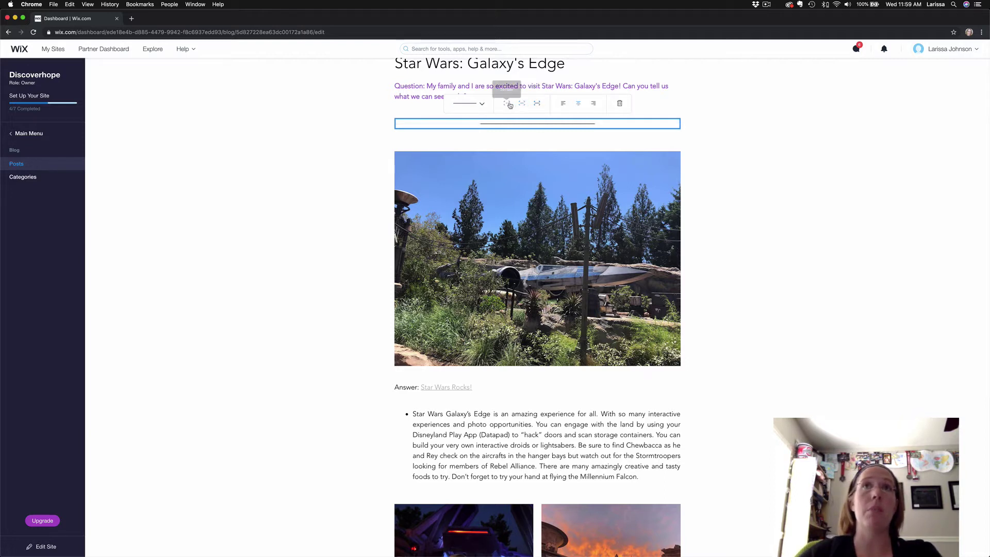
{"action": "left_click", "coordinate": [508, 104]}
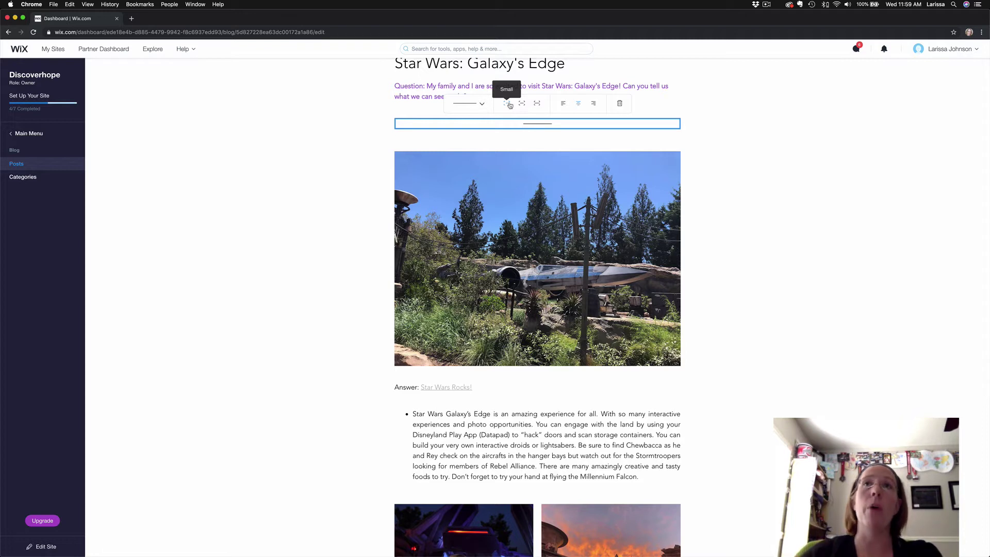
{"action": "left_click", "coordinate": [523, 104]}
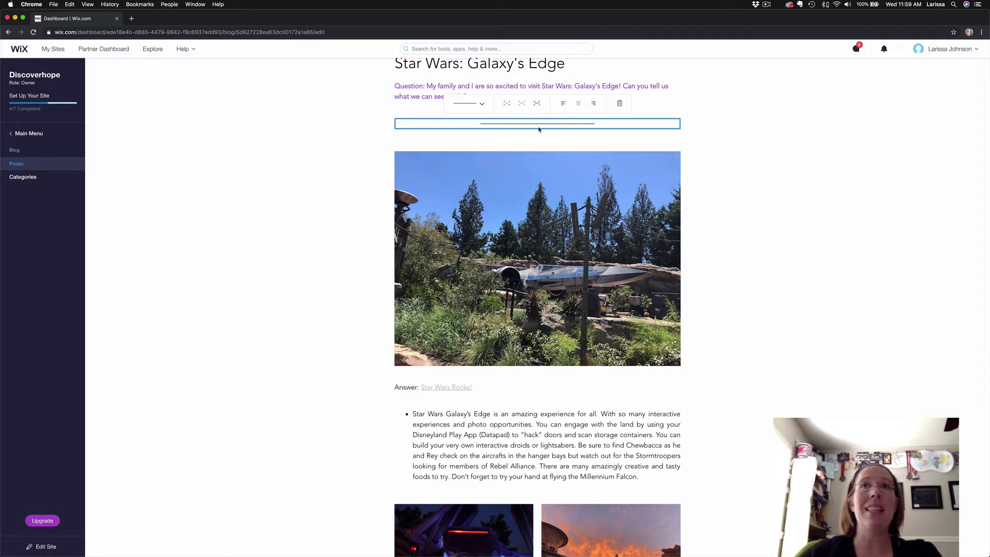
{"action": "left_click", "coordinate": [564, 104]}
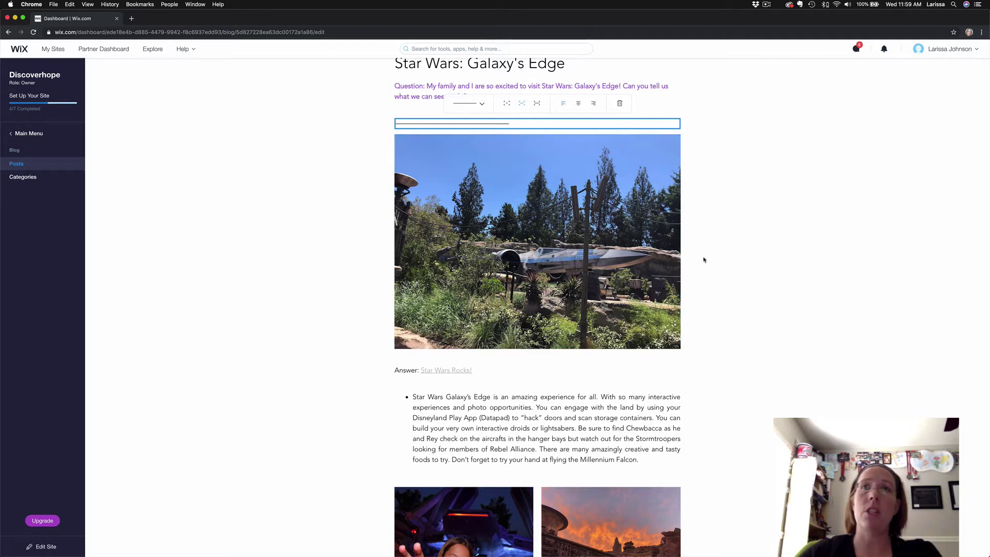
Add a blank line between the divider and the spaceship photo
{"action": "left_click", "coordinate": [583, 388]}
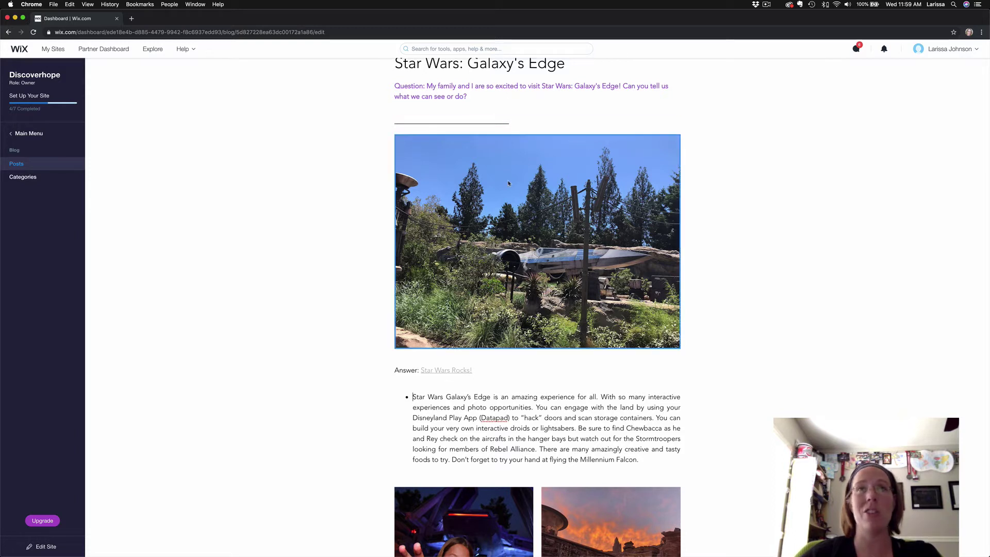
{"action": "left_click", "coordinate": [529, 131]}
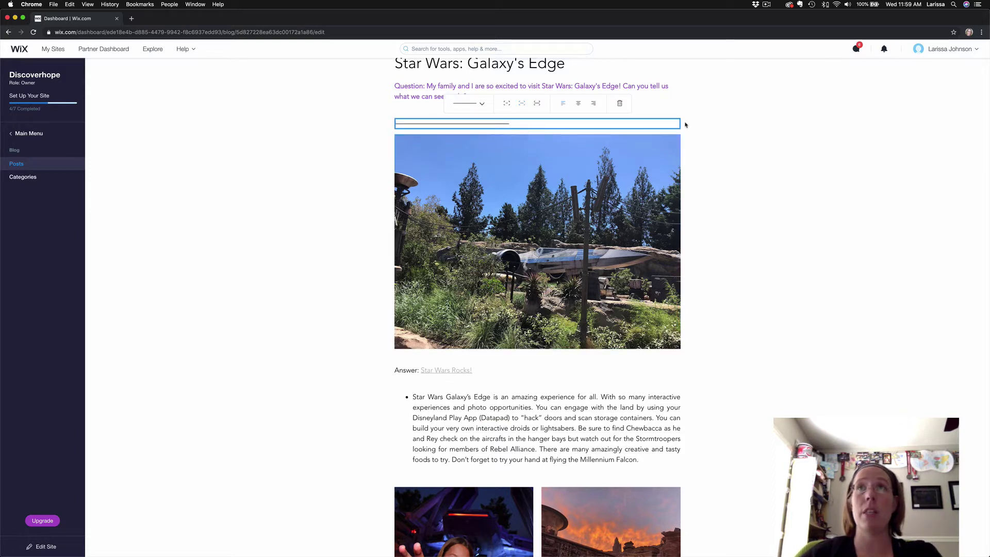
{"action": "left_click", "coordinate": [403, 86]}
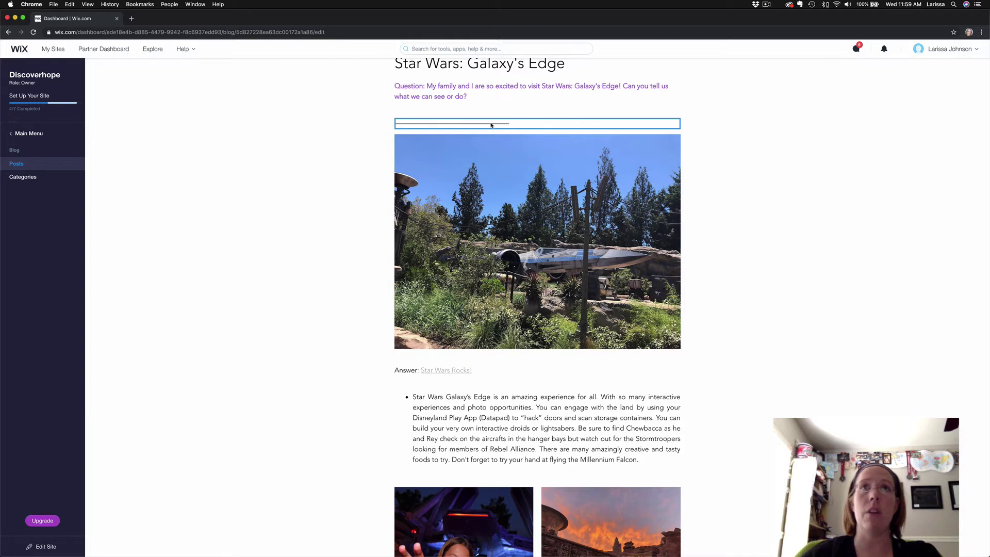
{"action": "left_click", "coordinate": [402, 129]}
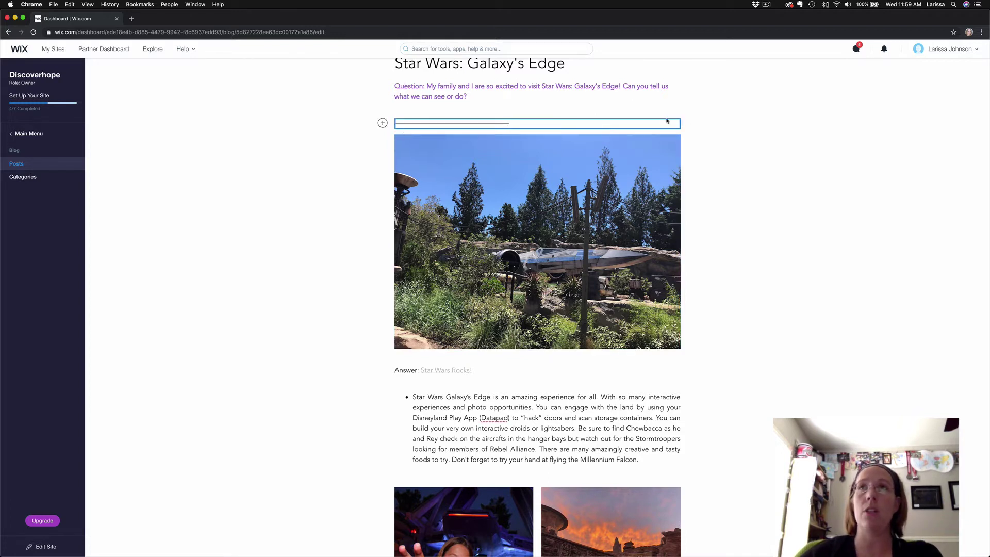
{"action": "key", "text": "Return"}
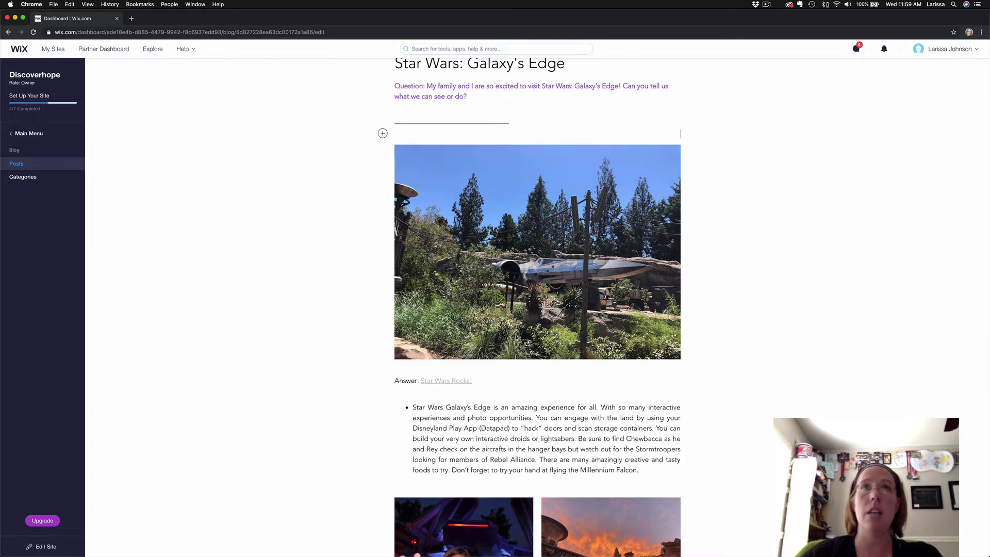
{"action": "scroll", "coordinate": [557, 320], "scroll_direction": "down", "scroll_amount": 2}
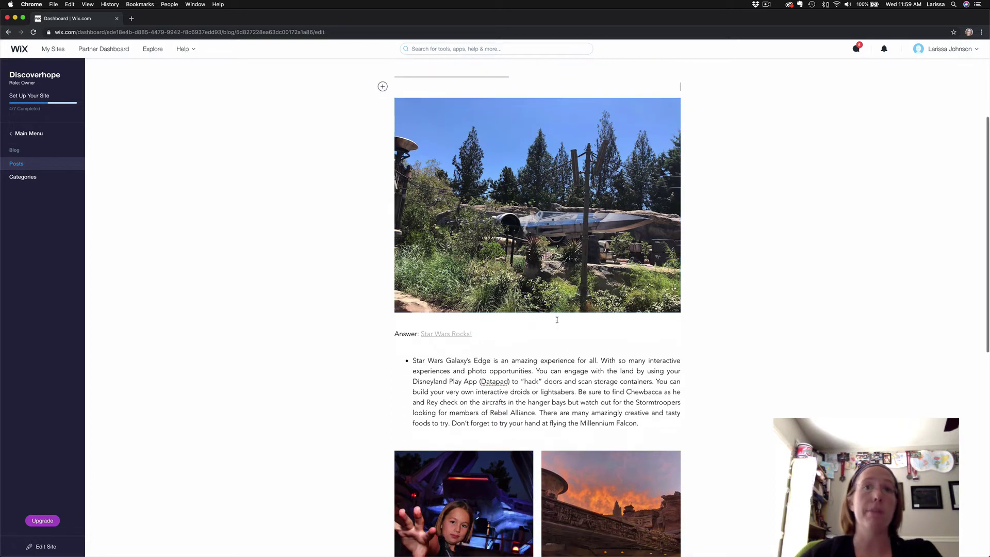
{"action": "scroll", "coordinate": [557, 320], "scroll_direction": "down", "scroll_amount": 10}
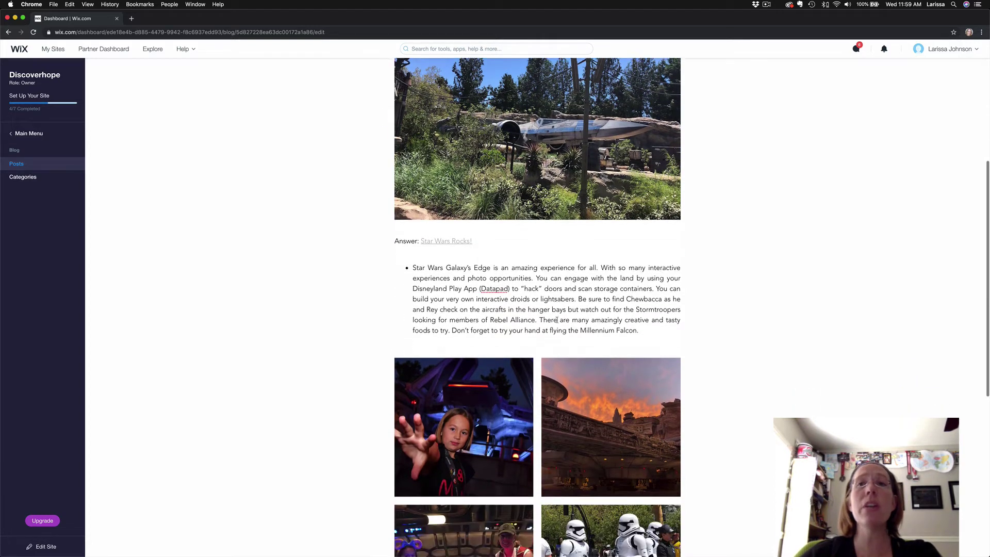
{"action": "scroll", "coordinate": [557, 320], "scroll_direction": "up", "scroll_amount": 10}
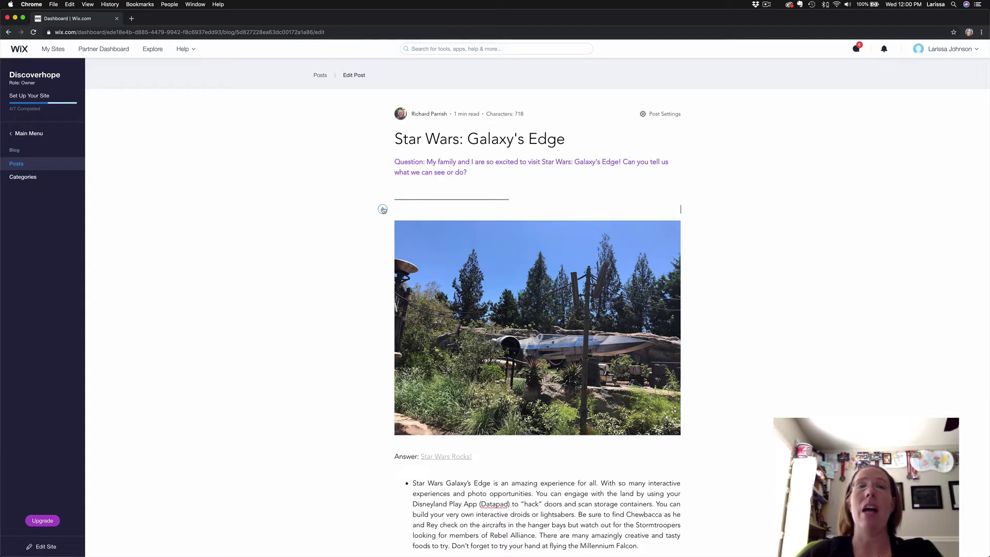
{"action": "left_click", "coordinate": [383, 210]}
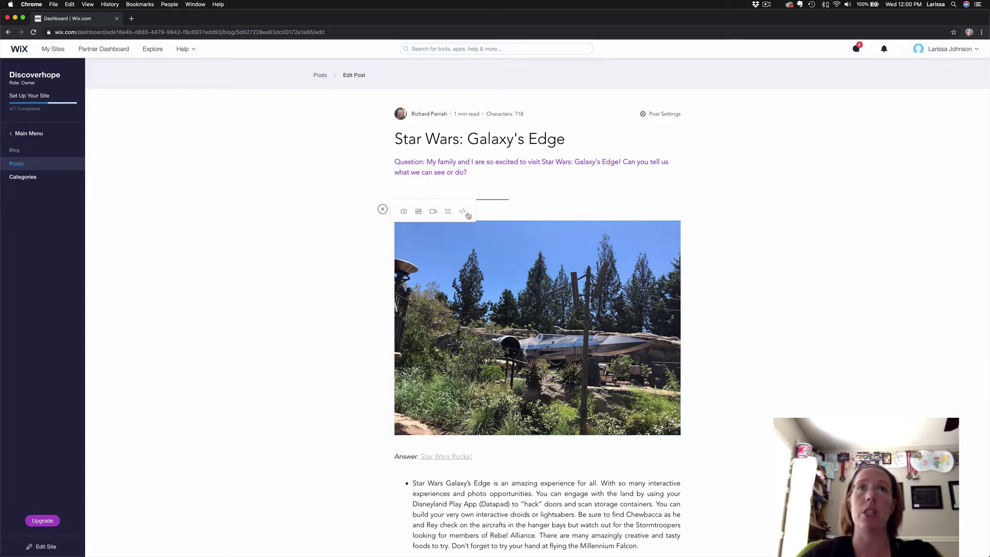
{"action": "left_click", "coordinate": [382, 210]}
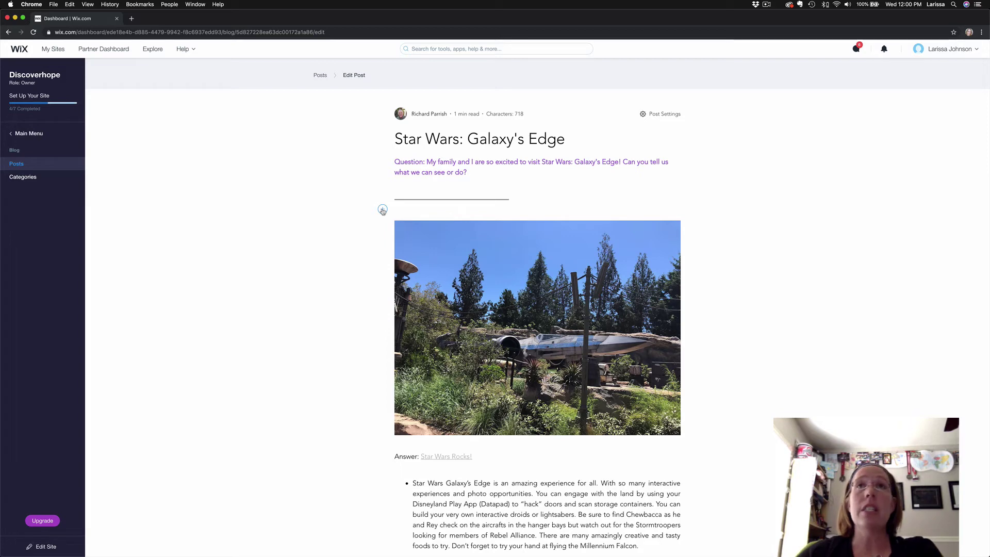
Publish the Star Wars: Galaxy's Edge post and show the list of published posts
{"action": "scroll", "coordinate": [383, 211], "scroll_direction": "down", "scroll_amount": 2}
{"action": "scroll", "coordinate": [383, 211], "scroll_direction": "down", "scroll_amount": 15}
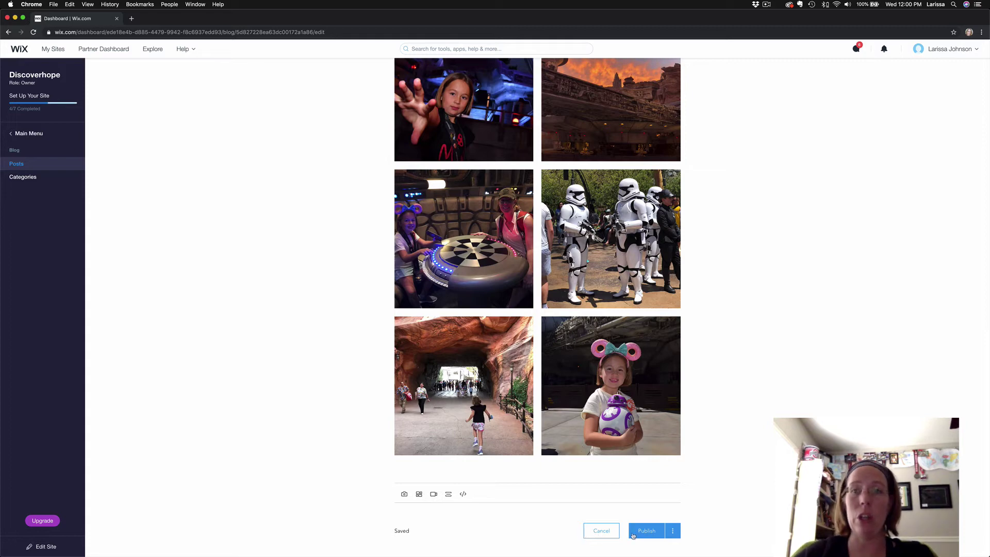
{"action": "scroll", "coordinate": [633, 536], "scroll_direction": "up", "scroll_amount": 1}
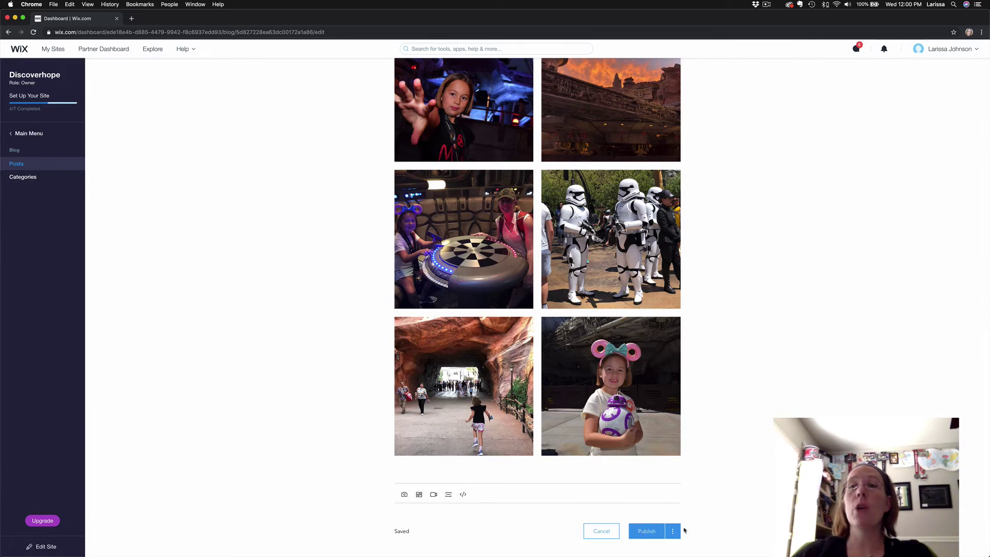
{"action": "left_click", "coordinate": [673, 534]}
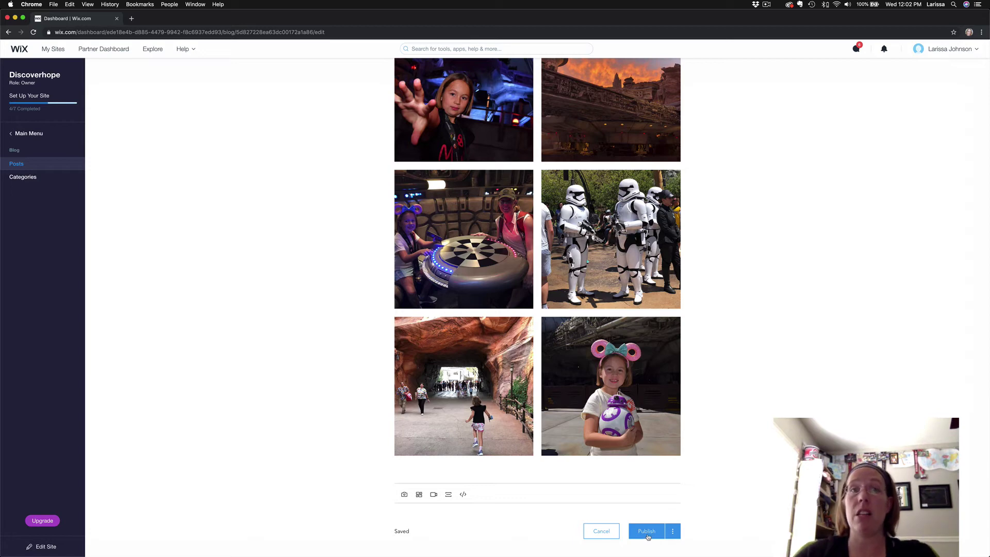
{"action": "left_click", "coordinate": [648, 531]}
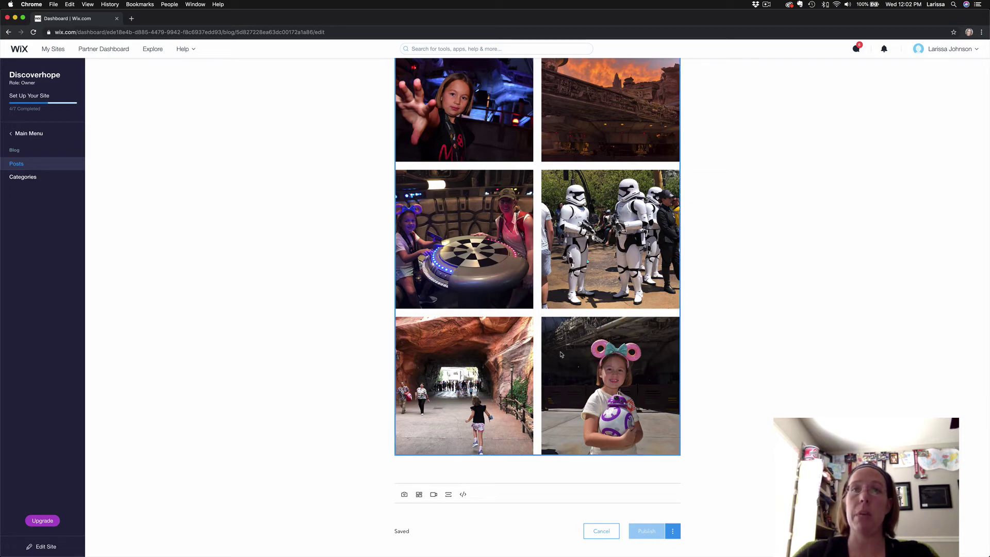
{"action": "scroll", "coordinate": [561, 356], "scroll_direction": "up", "scroll_amount": 7}
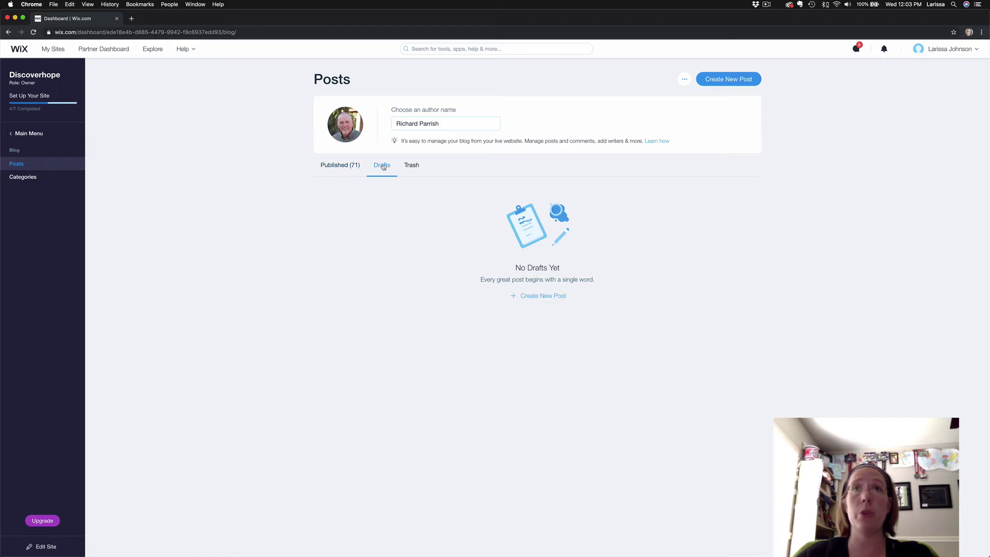
{"action": "left_click", "coordinate": [334, 168]}
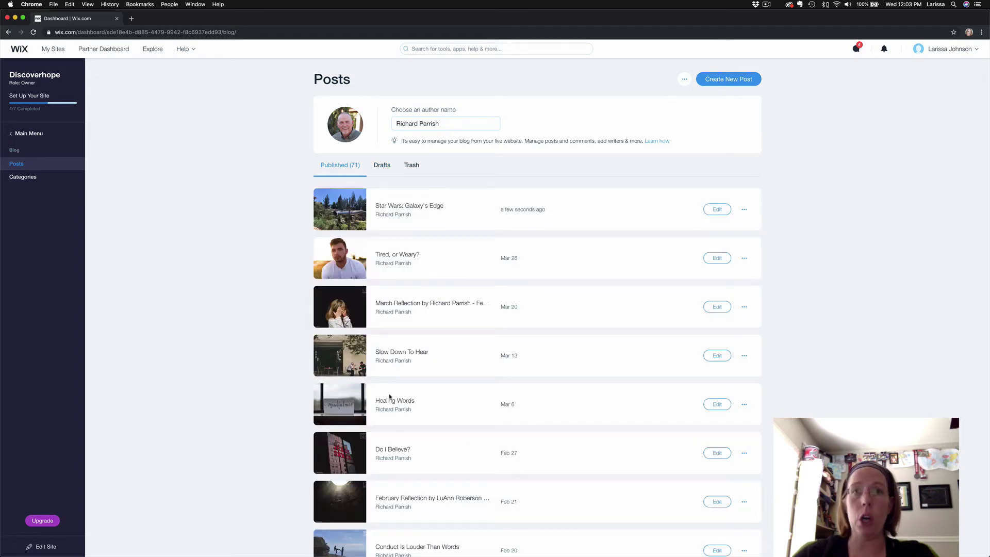
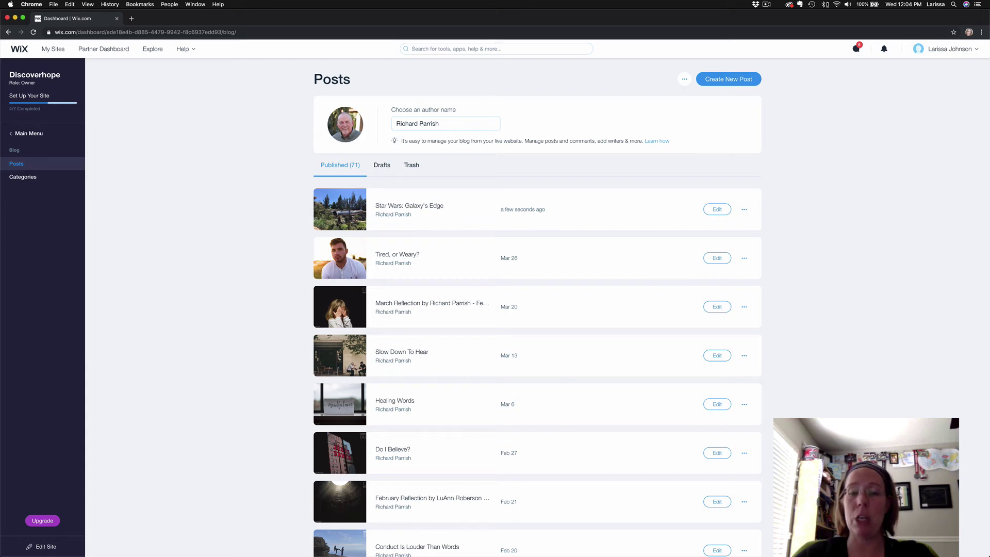
Switch to the Word document of stock-photo website links, review the list, and minimize the document without closing it
{"action": "key", "text": "super+Tab"}
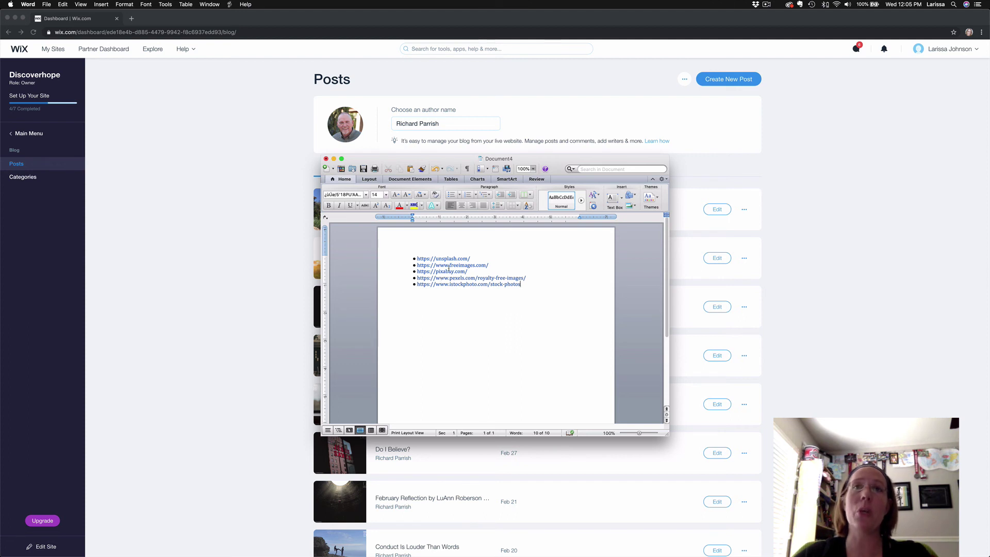
{"action": "left_click", "coordinate": [326, 158]}
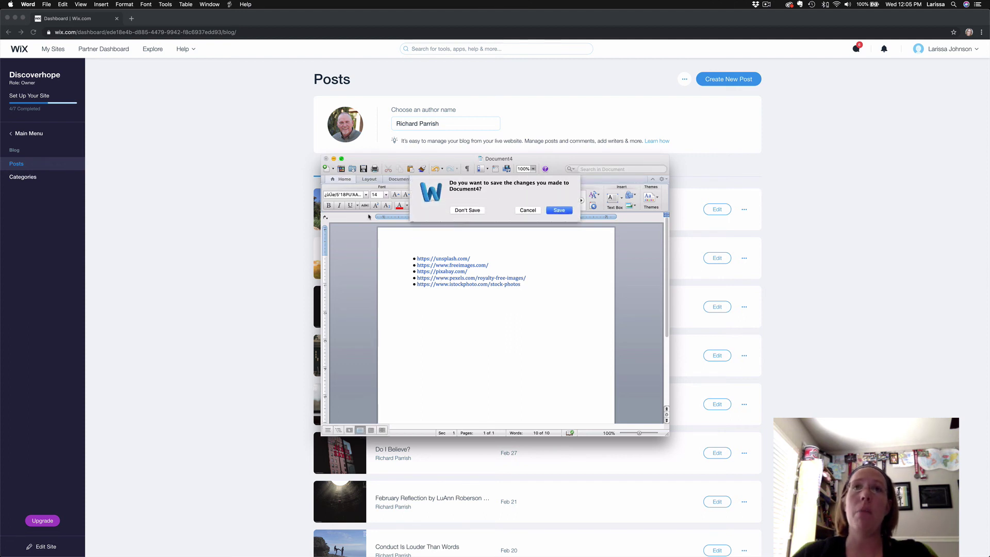
{"action": "left_click", "coordinate": [527, 210]}
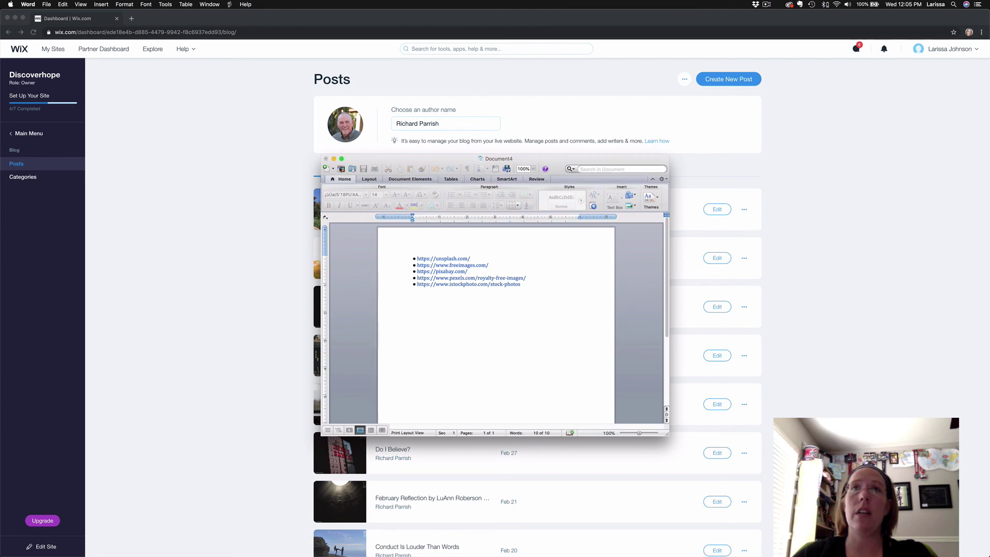
{"action": "left_click", "coordinate": [334, 160]}
Look through the titles and cover images of the published blog posts, and return to the start of the list
{"action": "scroll", "coordinate": [389, 261], "scroll_direction": "down", "scroll_amount": 5}
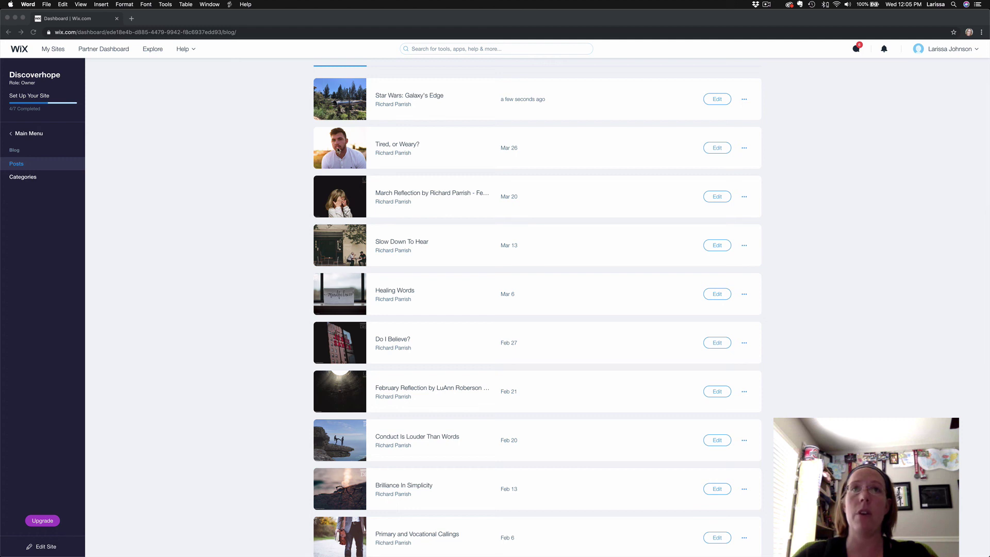
{"action": "scroll", "coordinate": [335, 390], "scroll_direction": "down", "scroll_amount": 2}
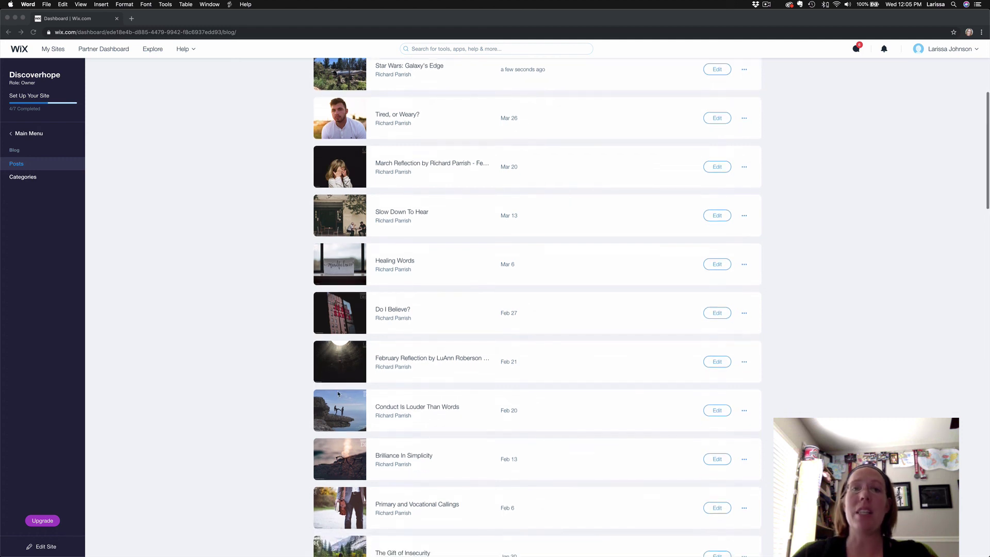
{"action": "scroll", "coordinate": [338, 395], "scroll_direction": "down", "scroll_amount": 3}
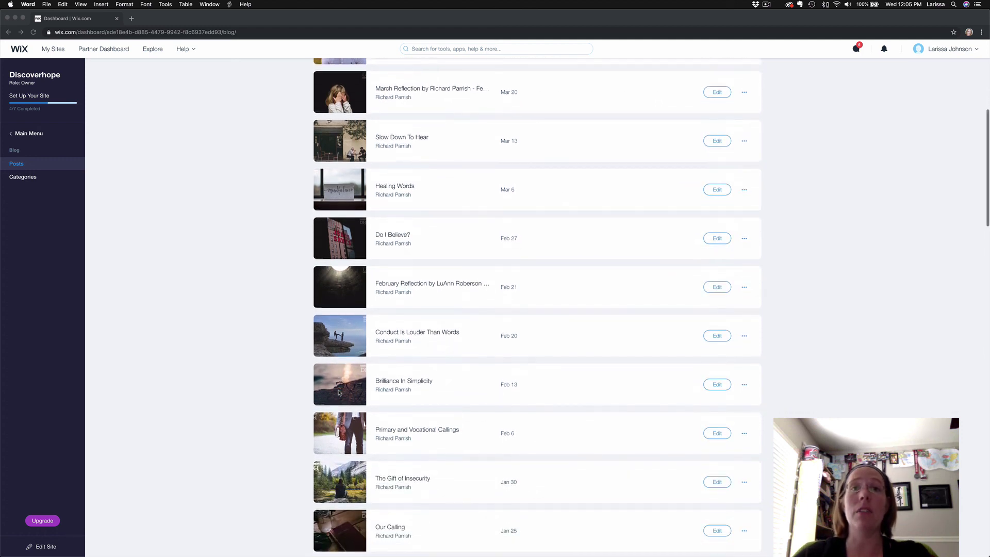
{"action": "scroll", "coordinate": [339, 393], "scroll_direction": "down", "scroll_amount": 3}
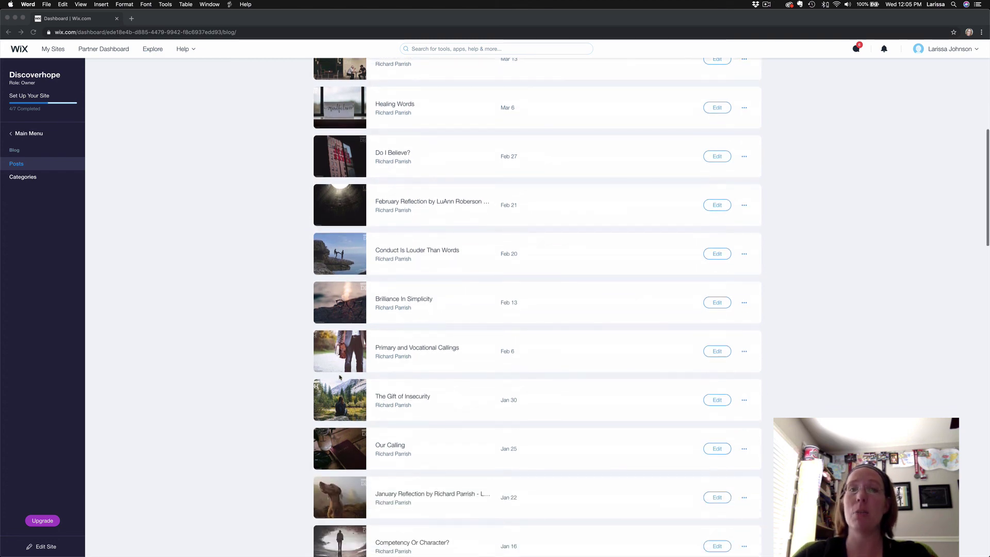
{"action": "scroll", "coordinate": [339, 378], "scroll_direction": "down", "scroll_amount": 6}
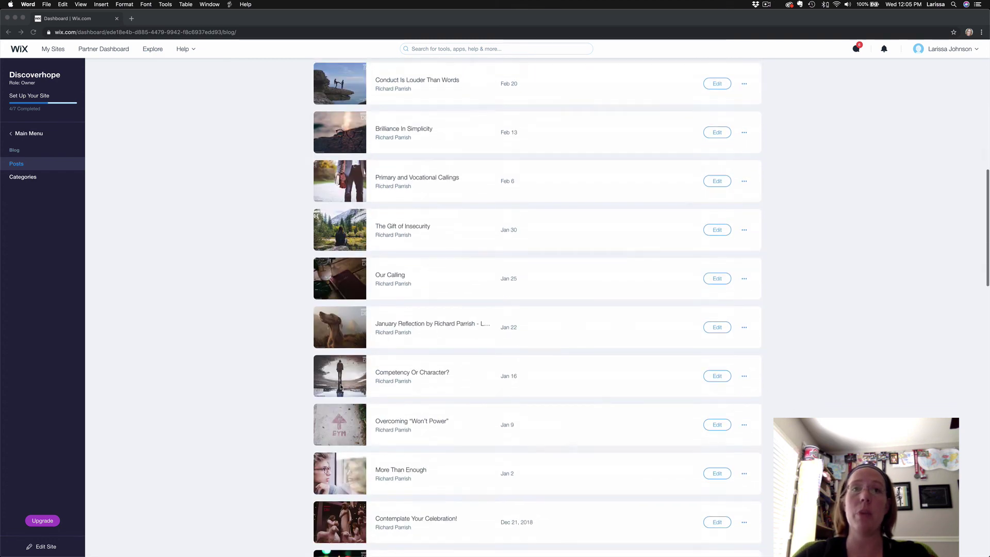
{"action": "scroll", "coordinate": [341, 387], "scroll_direction": "down", "scroll_amount": 6}
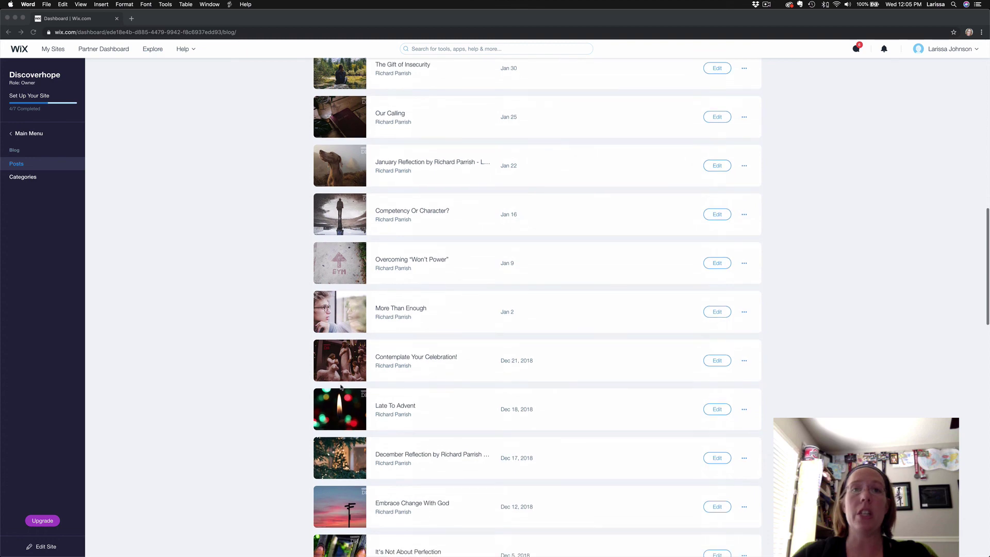
{"action": "scroll", "coordinate": [341, 387], "scroll_direction": "down", "scroll_amount": 6}
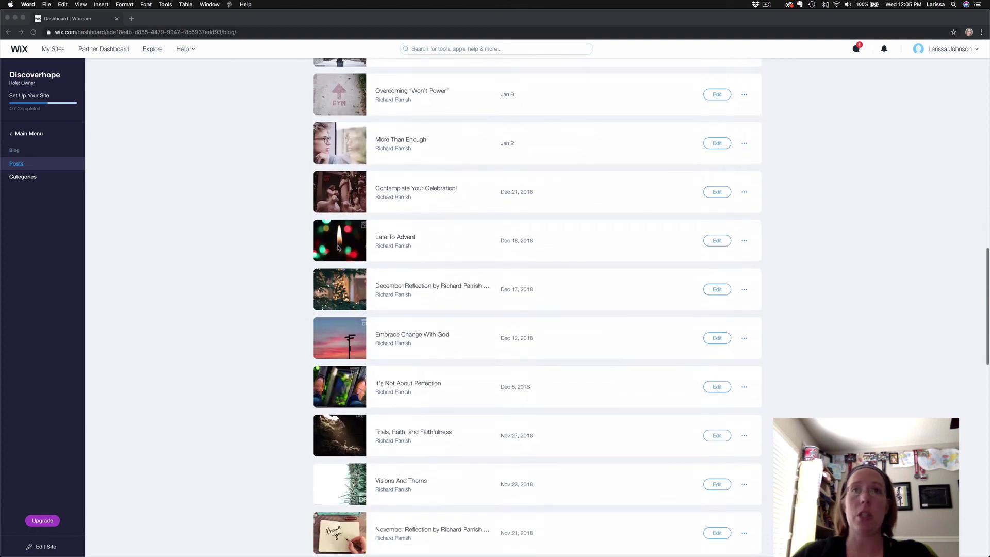
{"action": "scroll", "coordinate": [339, 248], "scroll_direction": "down", "scroll_amount": 5}
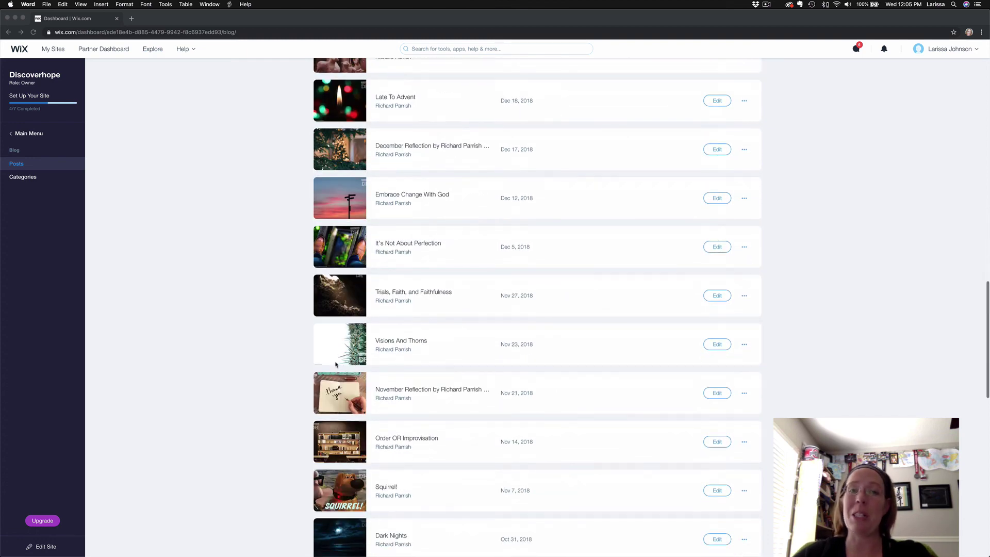
{"action": "scroll", "coordinate": [336, 365], "scroll_direction": "down", "scroll_amount": 6}
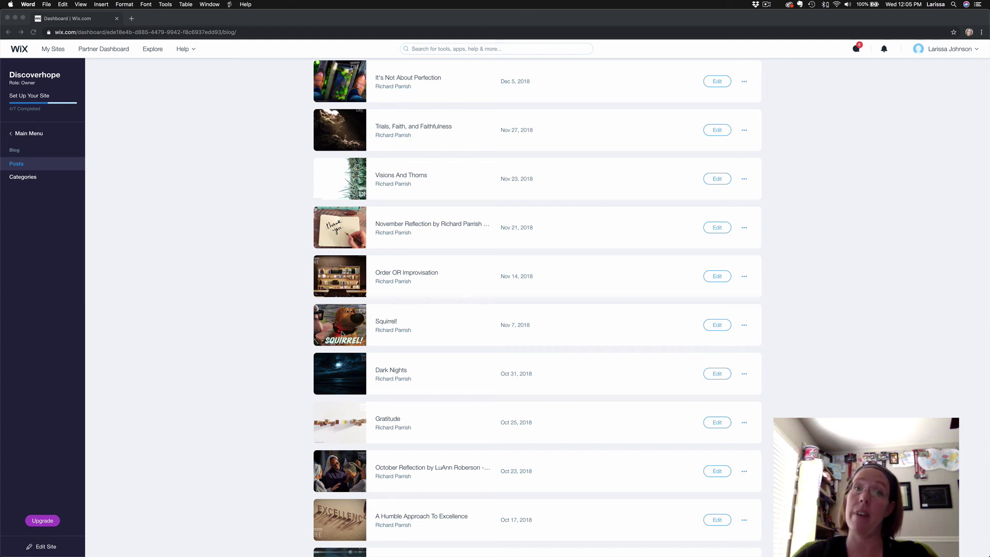
{"action": "scroll", "coordinate": [337, 384], "scroll_direction": "down", "scroll_amount": 3}
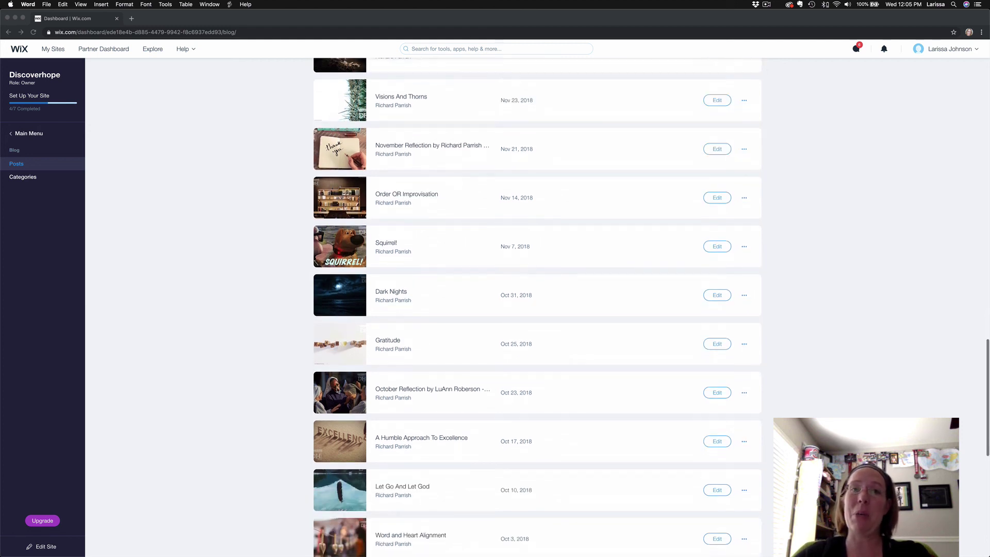
{"action": "scroll", "coordinate": [338, 389], "scroll_direction": "down", "scroll_amount": 3}
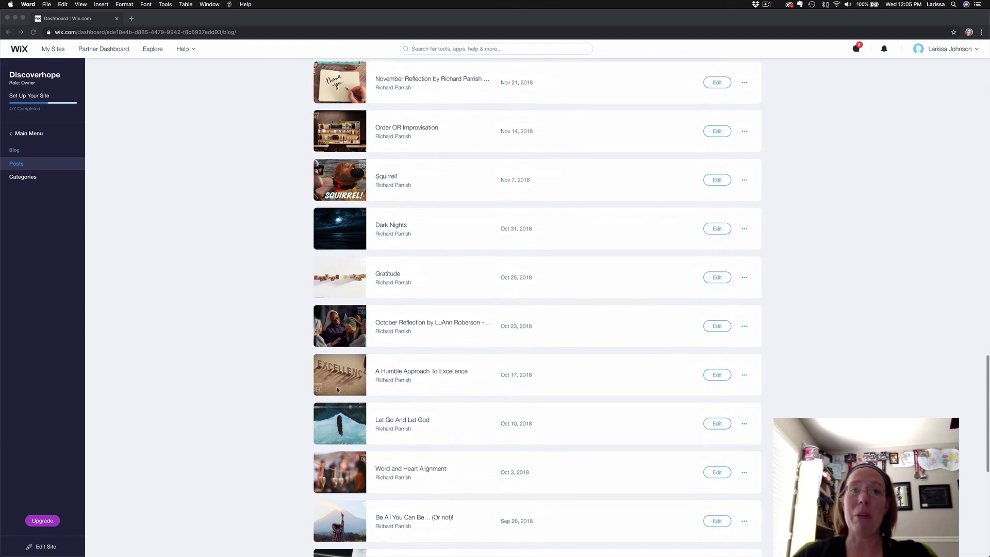
{"action": "scroll", "coordinate": [338, 390], "scroll_direction": "down", "scroll_amount": 2}
{"action": "scroll", "coordinate": [301, 168], "scroll_direction": "up", "scroll_amount": 6}
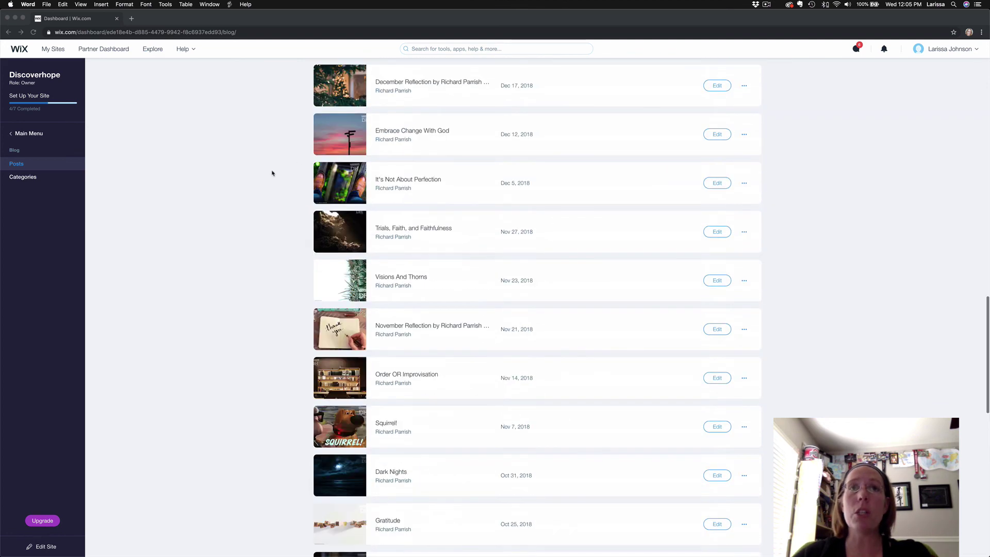
{"action": "scroll", "coordinate": [273, 173], "scroll_direction": "up", "scroll_amount": 20}
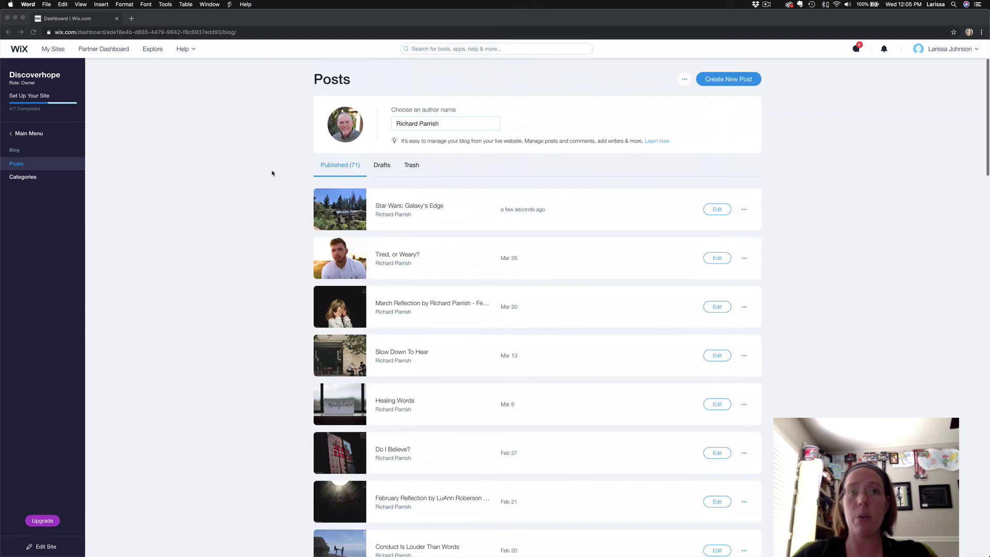